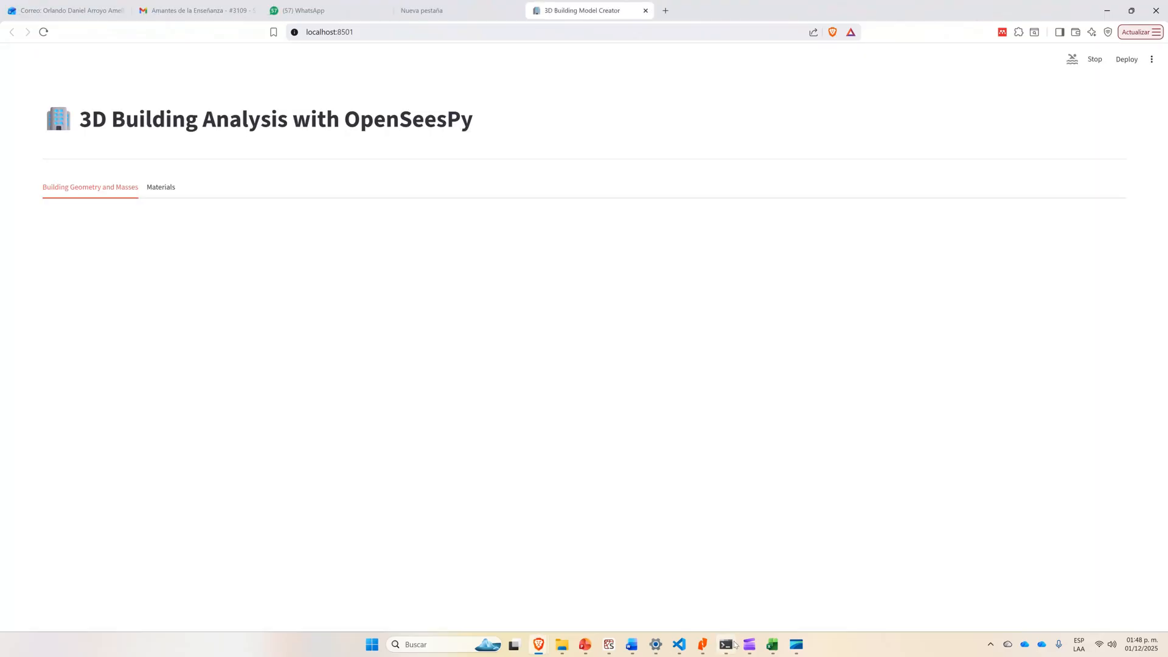
Switch to the 3D Building Analysis page in the browser and set the project name to Building1.
left_click(733, 643)
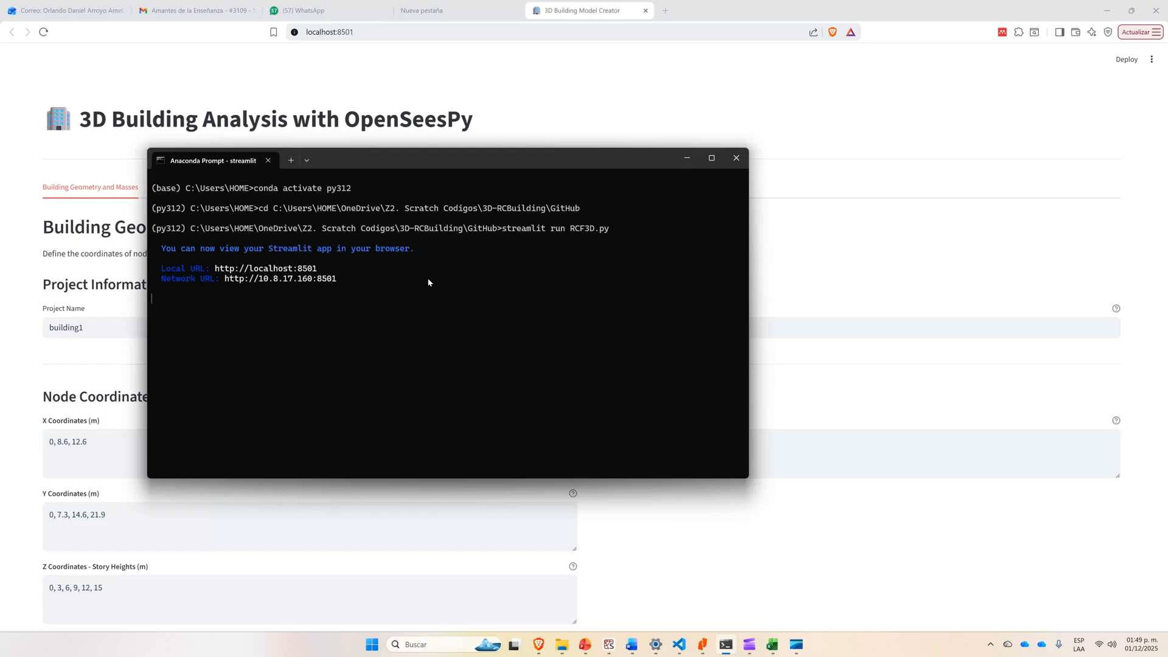
left_click(838, 239)
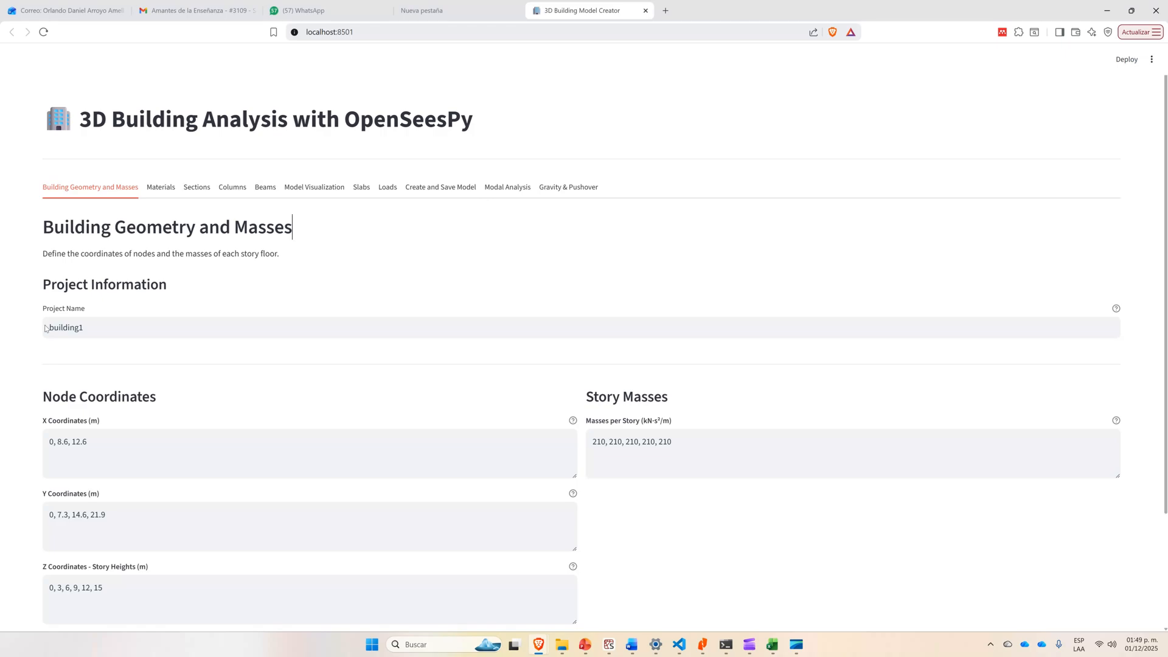
double_click(67, 328)
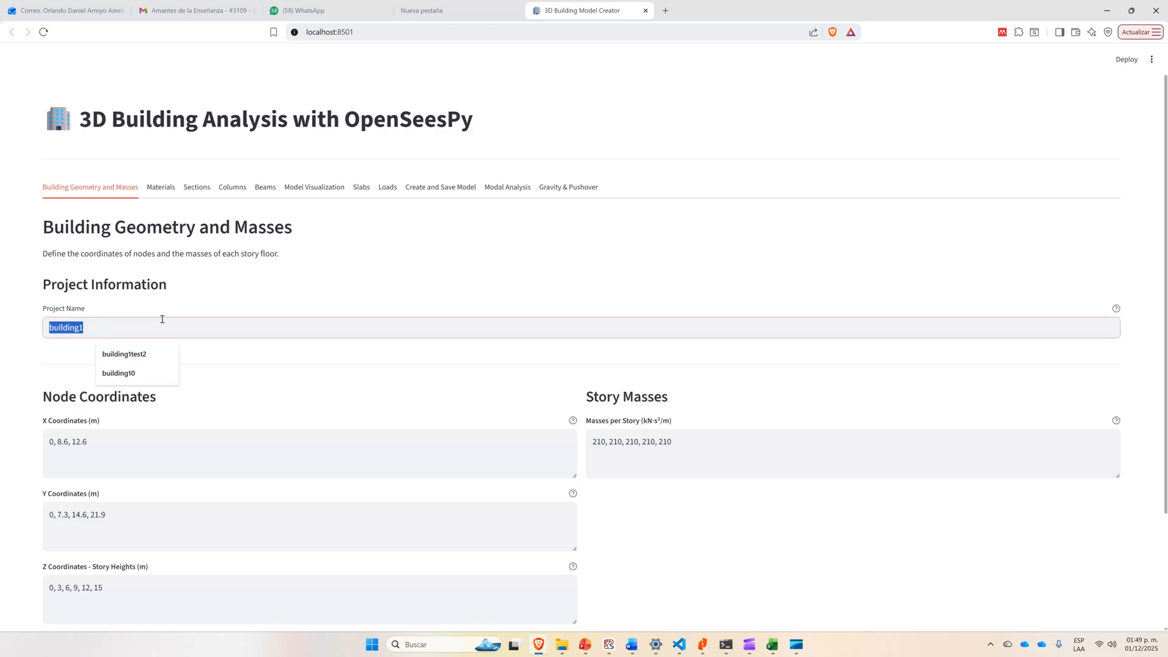
type("Building")
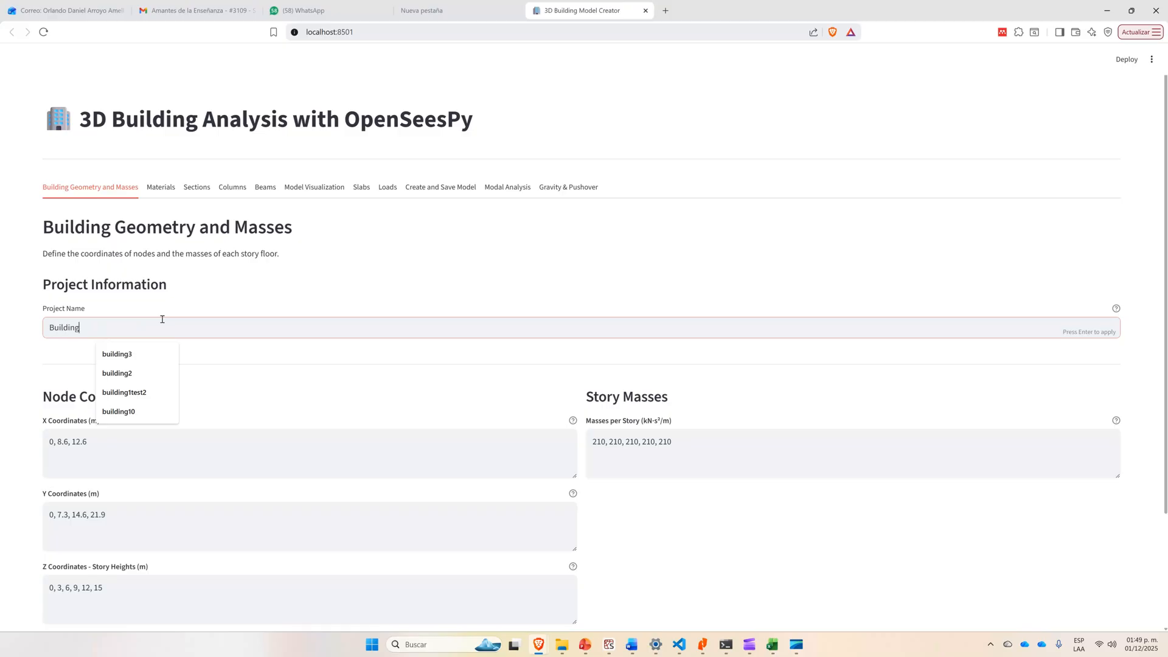
type("1")
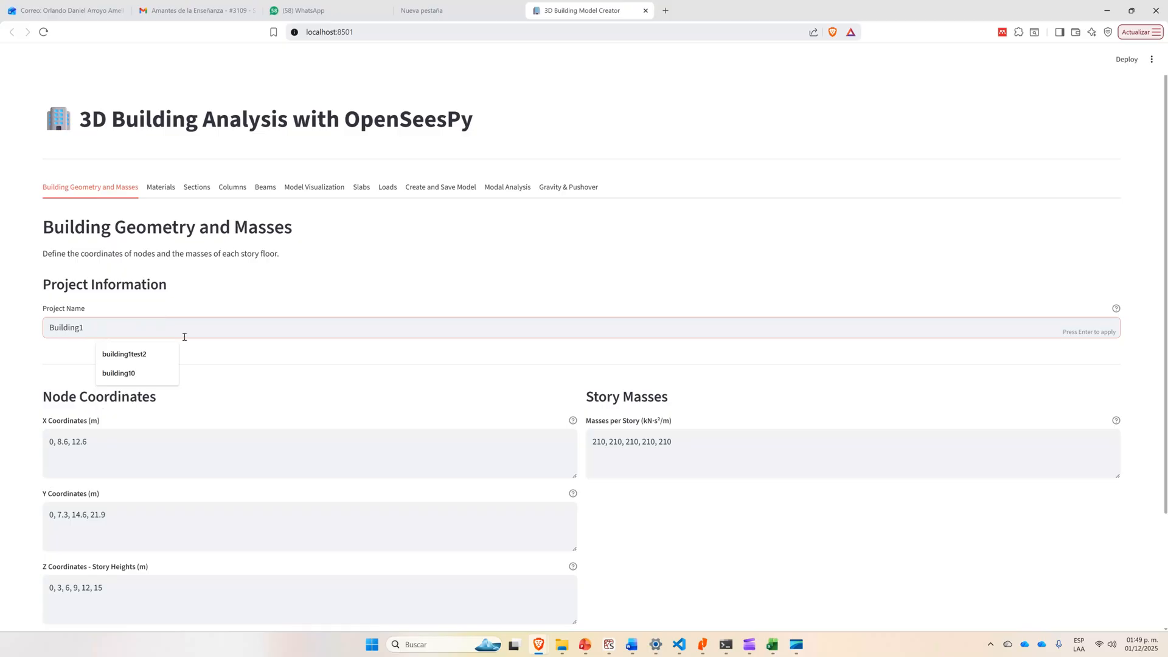
left_click(236, 364)
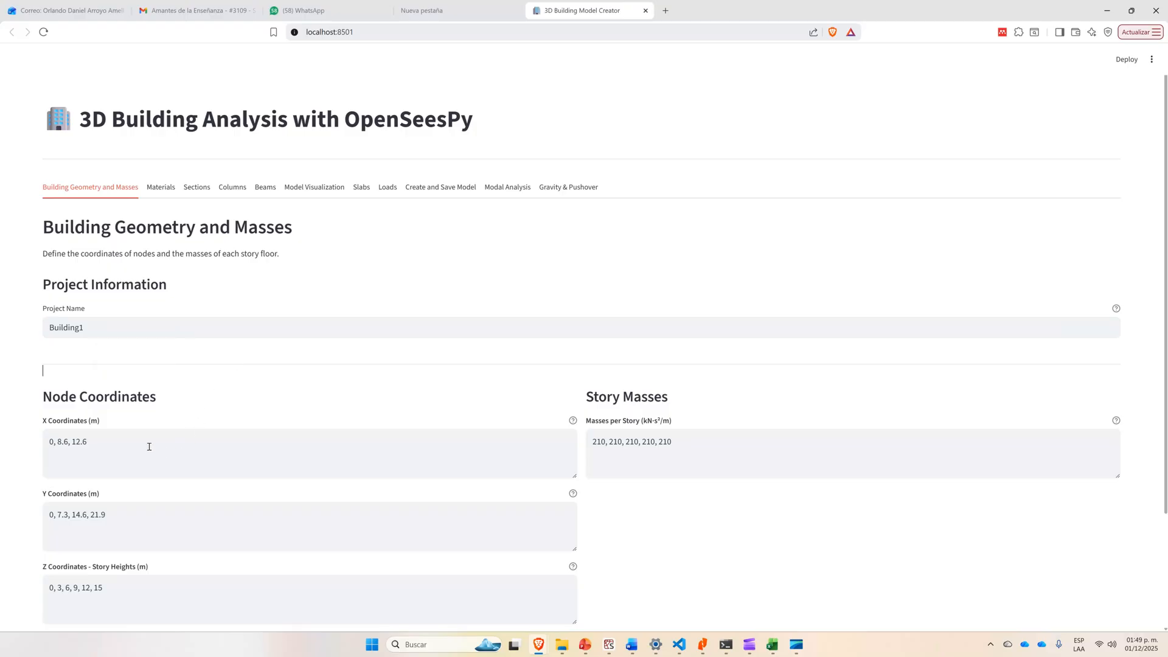
Compare the X and Y node coordinates with the span dimensions on the floor plan slide in PowerPoint.
scroll(146, 439, "down", 1)
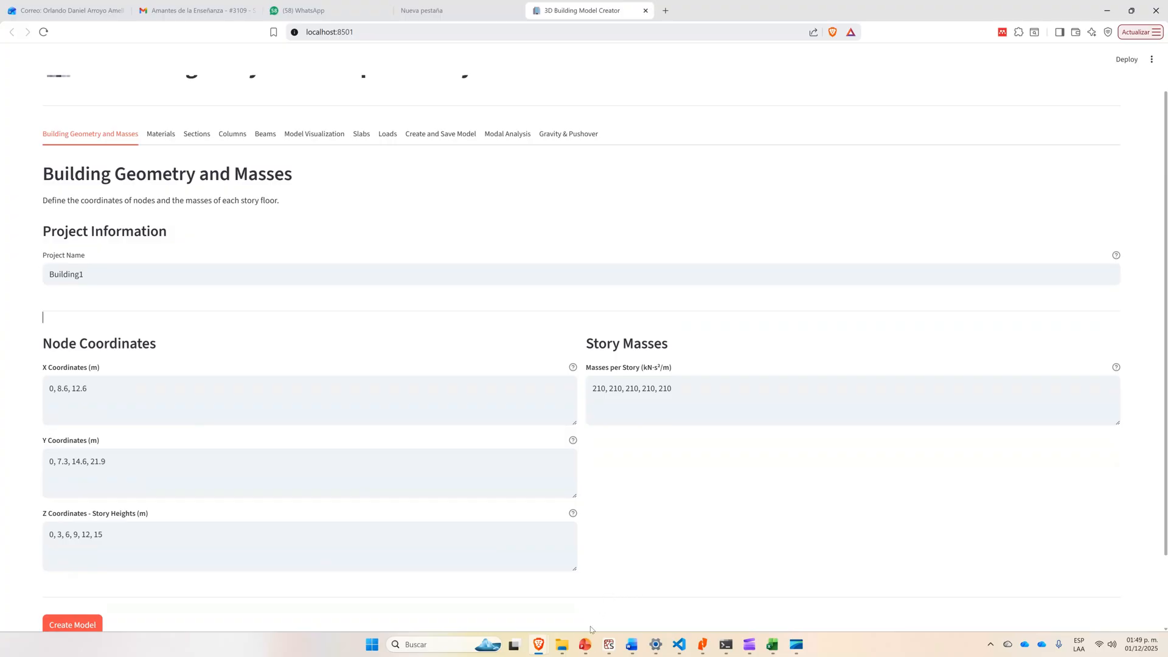
mouse_move(589, 637)
left_click(704, 594)
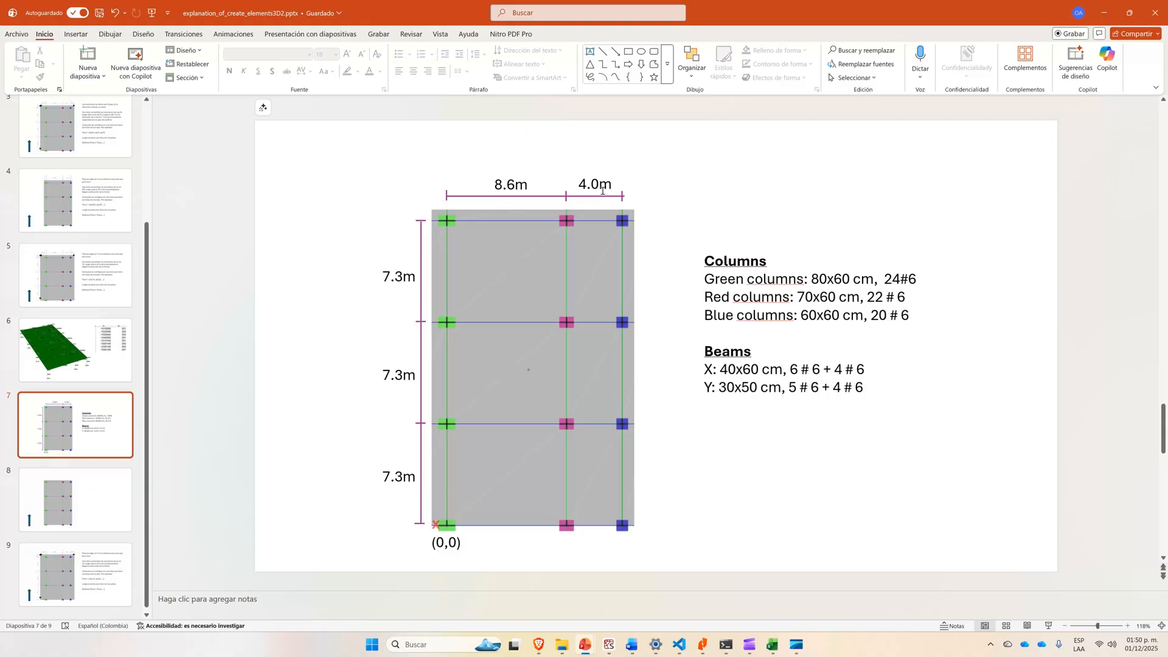
key("alt+Tab")
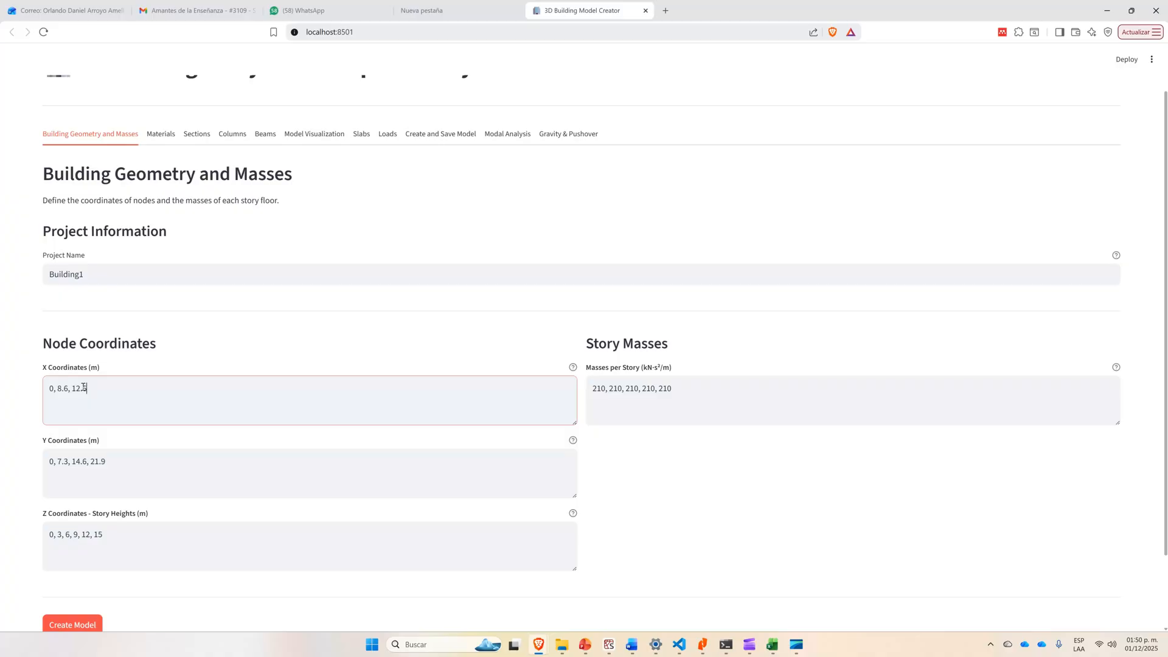
key("Left")
key("Left")
key("Left")
key("Left")
key("Left")
key("Left")
key("Left")
key("Left")
key("Left")
key("Left")
key("Left")
key("shift+Left")
mouse_move(69, 389)
left_mouse_down()
mouse_move(57, 388)
mouse_move(72, 388)
left_mouse_up()
left_click(95, 388)
key("alt+Tab")
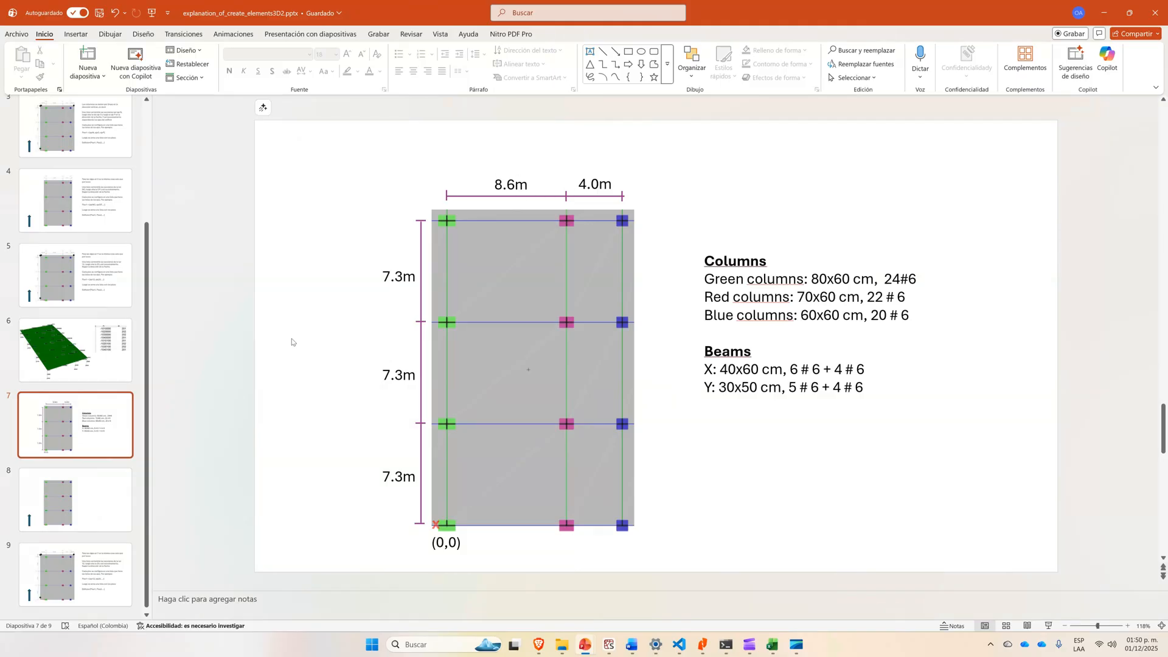
key("alt+Tab")
left_click(96, 390)
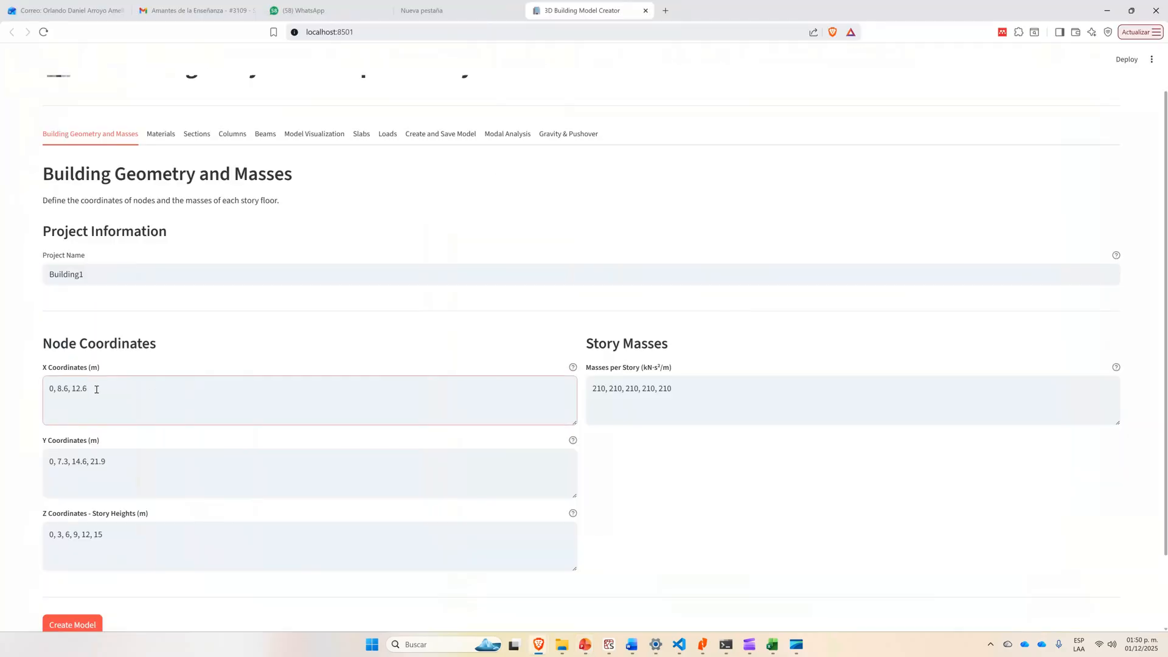
key("alt+Tab")
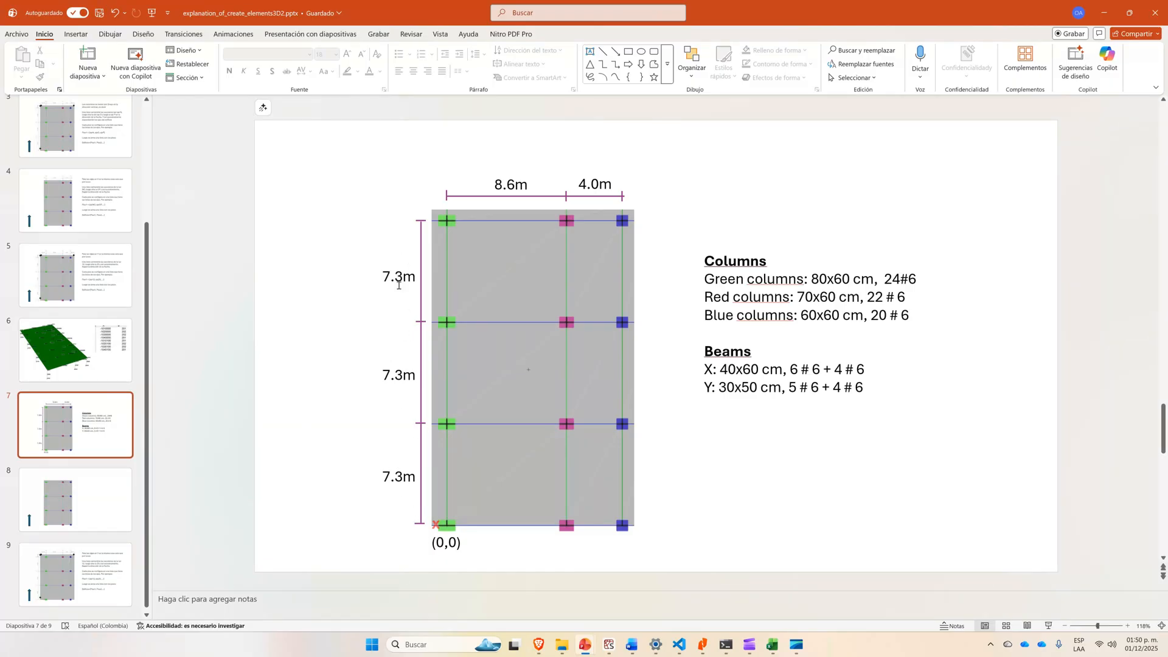
key("alt+Tab")
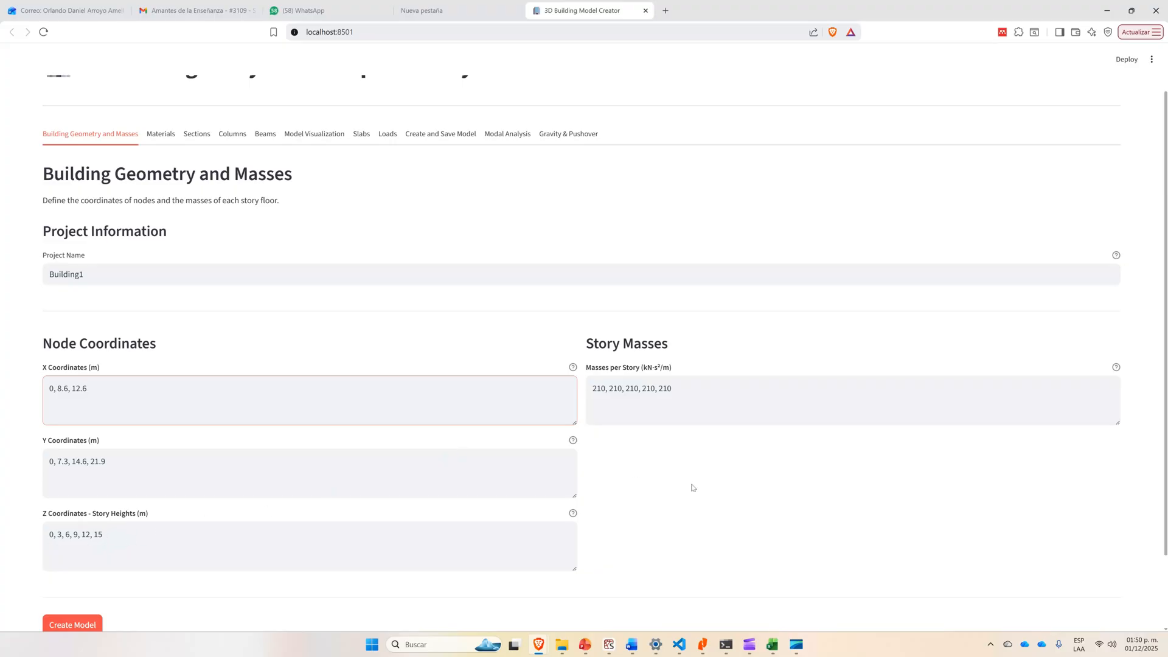
Create the model from the node coordinates and the story masses of 210 for each of the five stories.
left_click(677, 388)
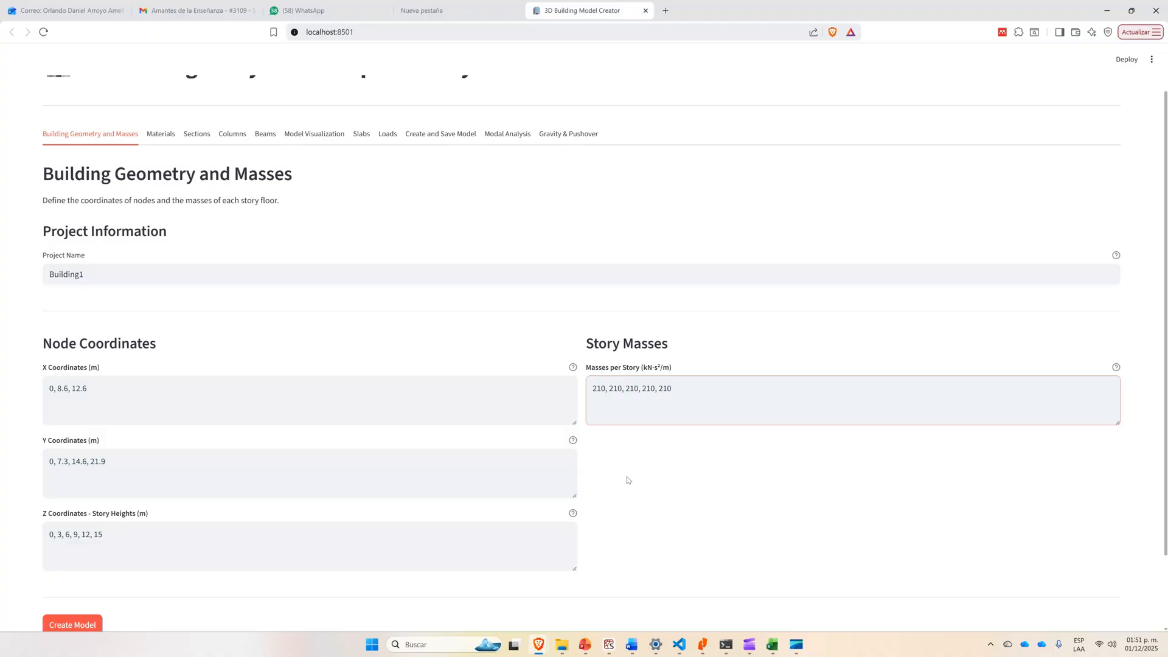
scroll(618, 511, "down", 2)
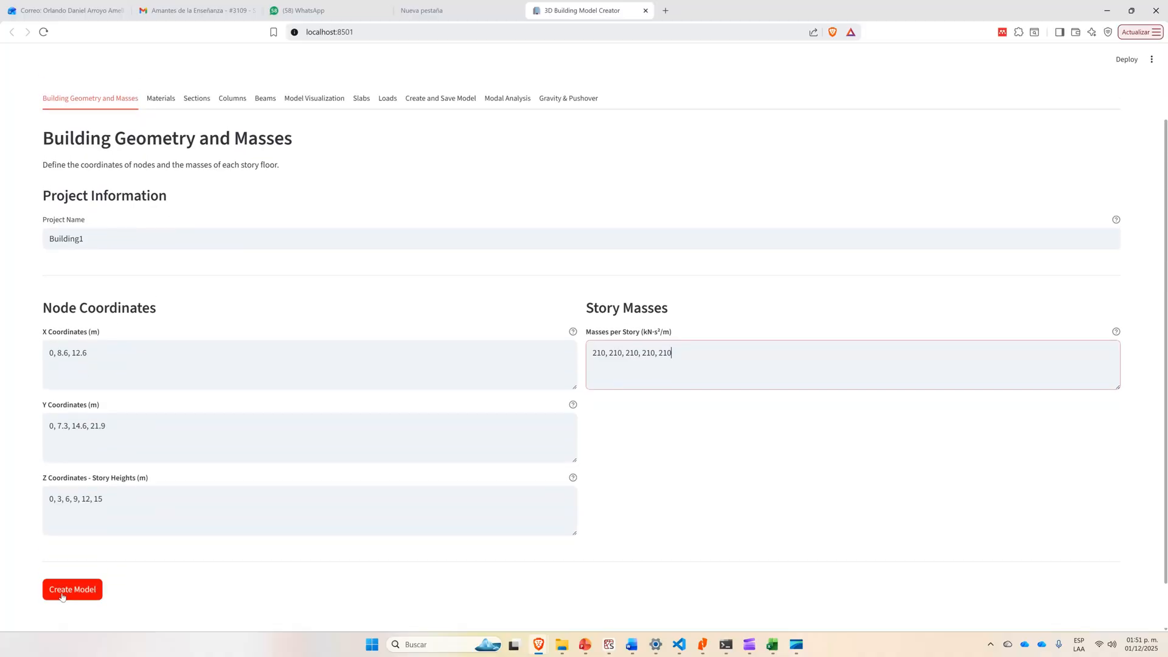
left_click(65, 593)
Add a material set named C28 with 28 MPa concrete strength, 420 MPa steel yield strength and DES detailing level.
scroll(354, 422, "up", 2)
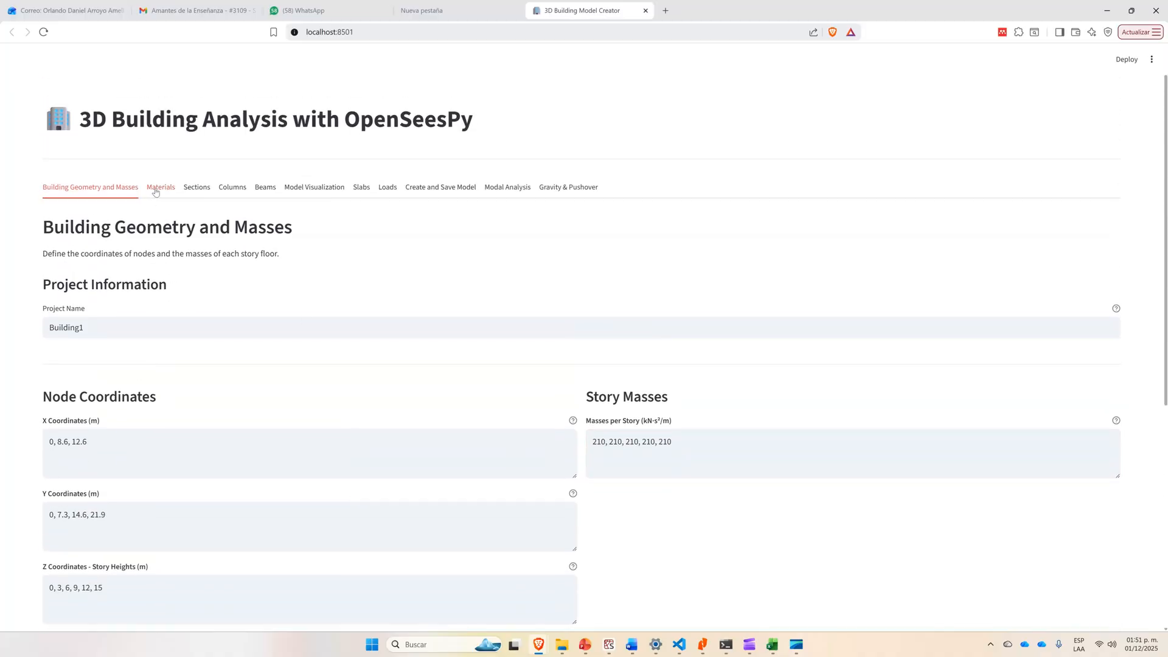
left_click(155, 191)
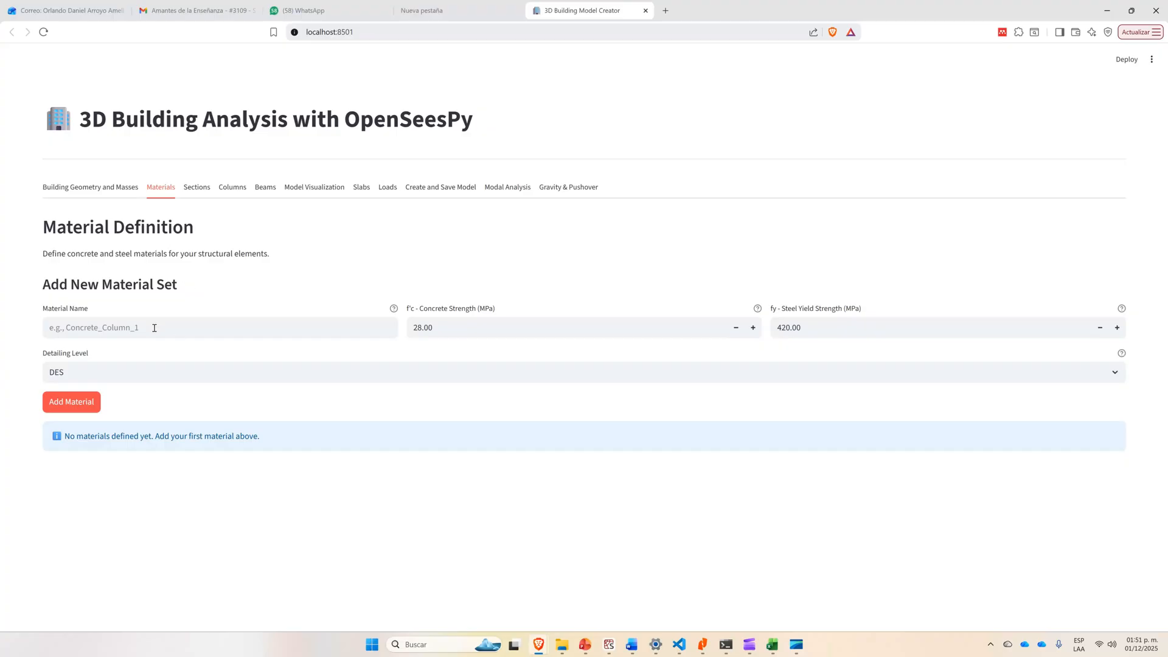
key("alt+Tab")
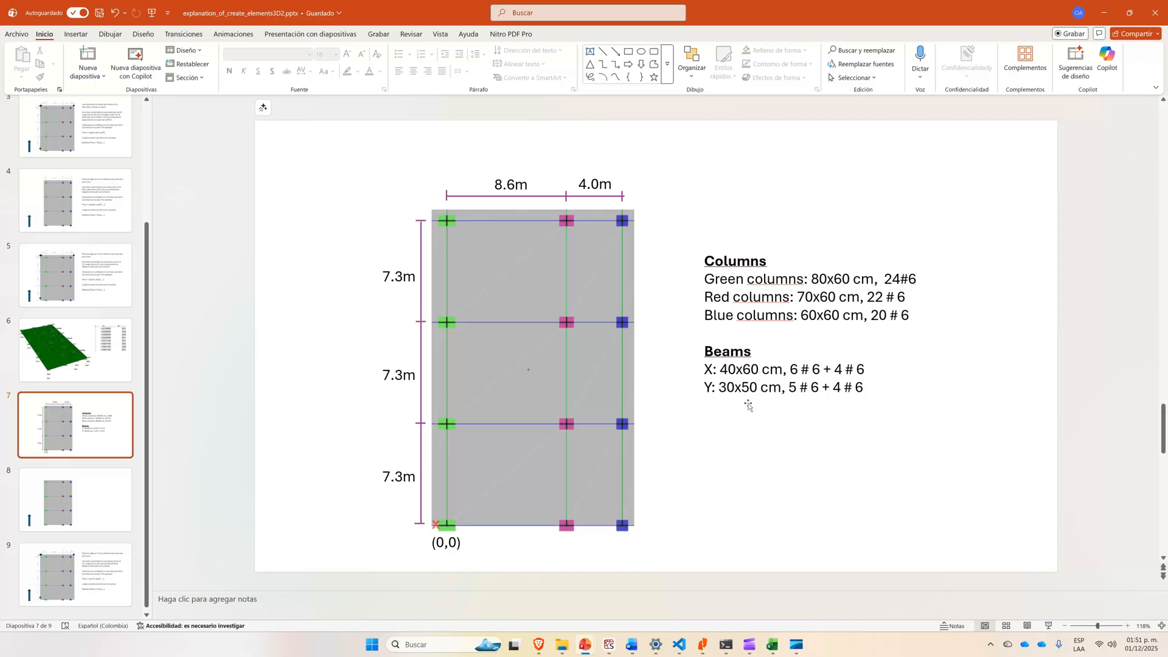
key("alt+Tab")
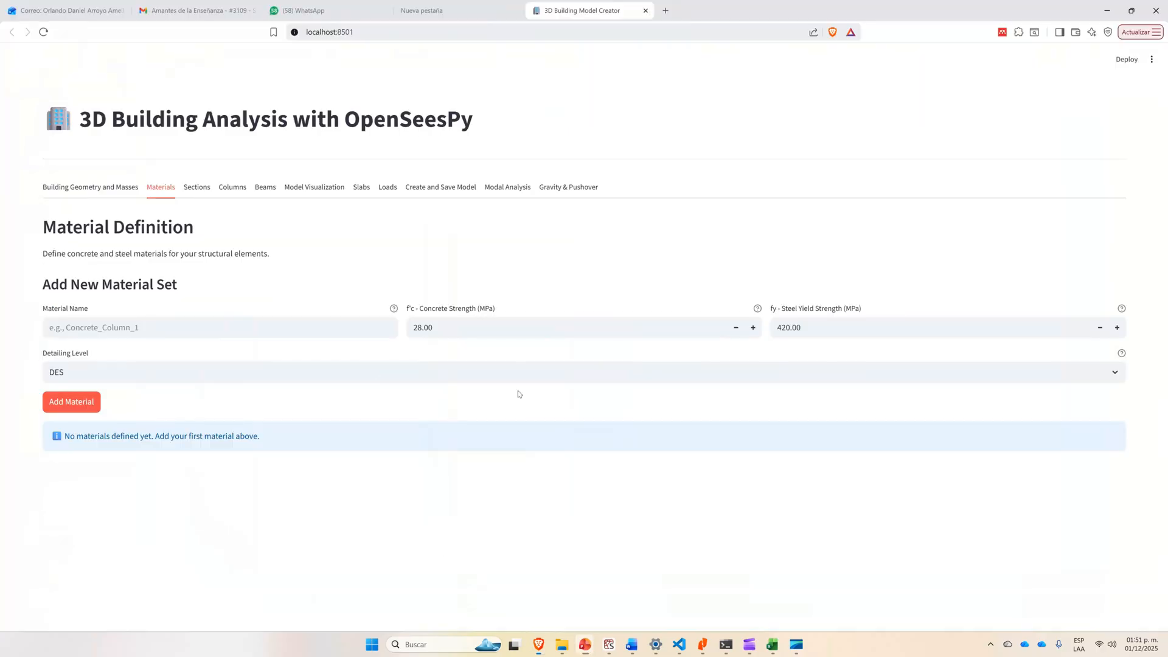
left_click(121, 331)
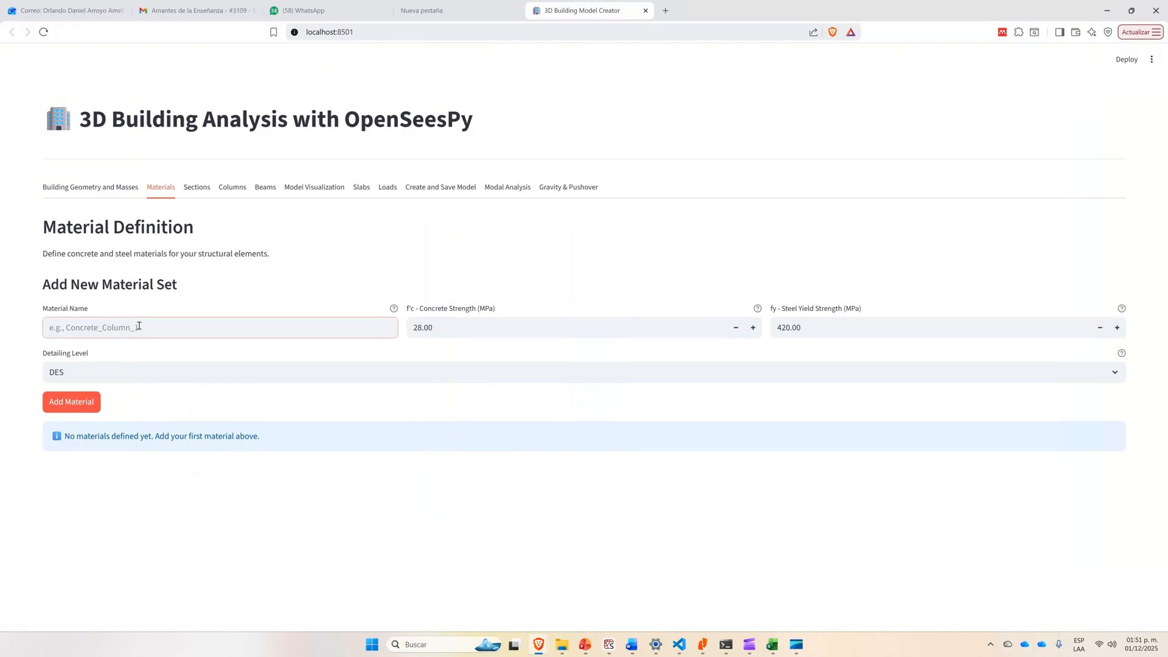
type("C28")
left_click(164, 365)
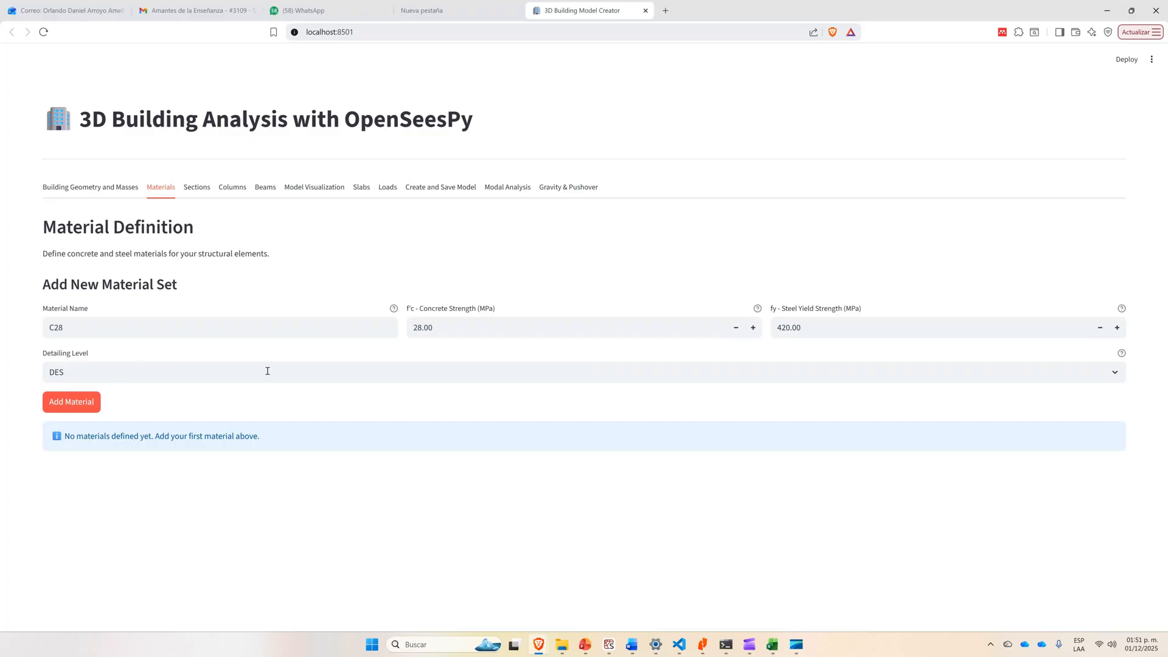
left_click(240, 378)
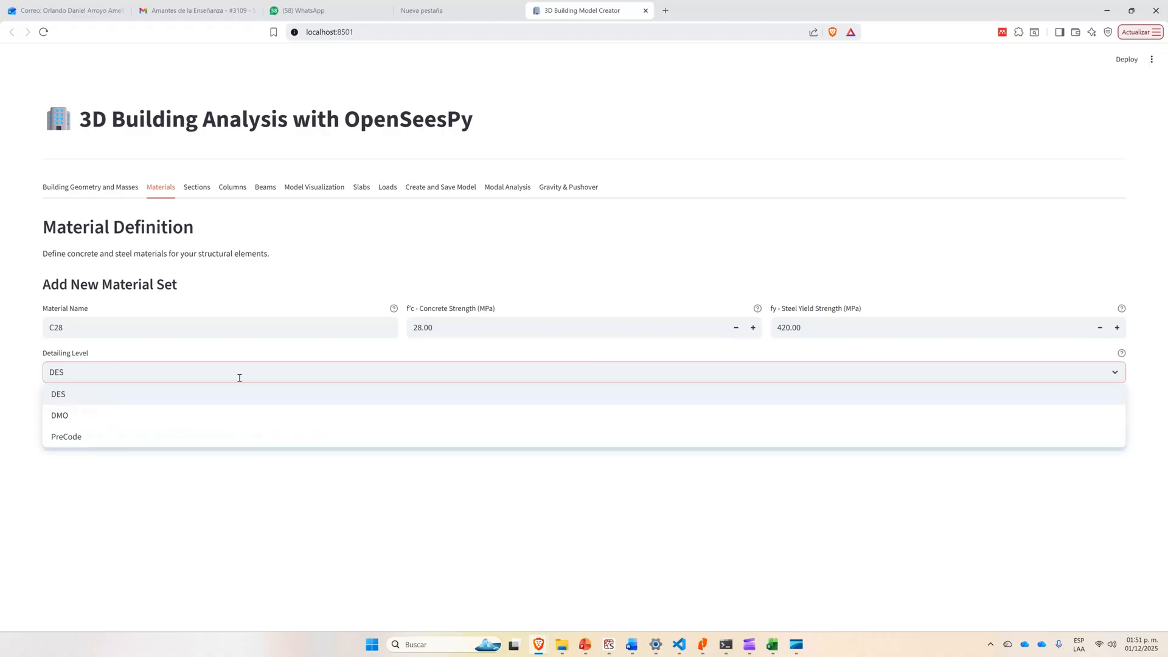
left_click(265, 351)
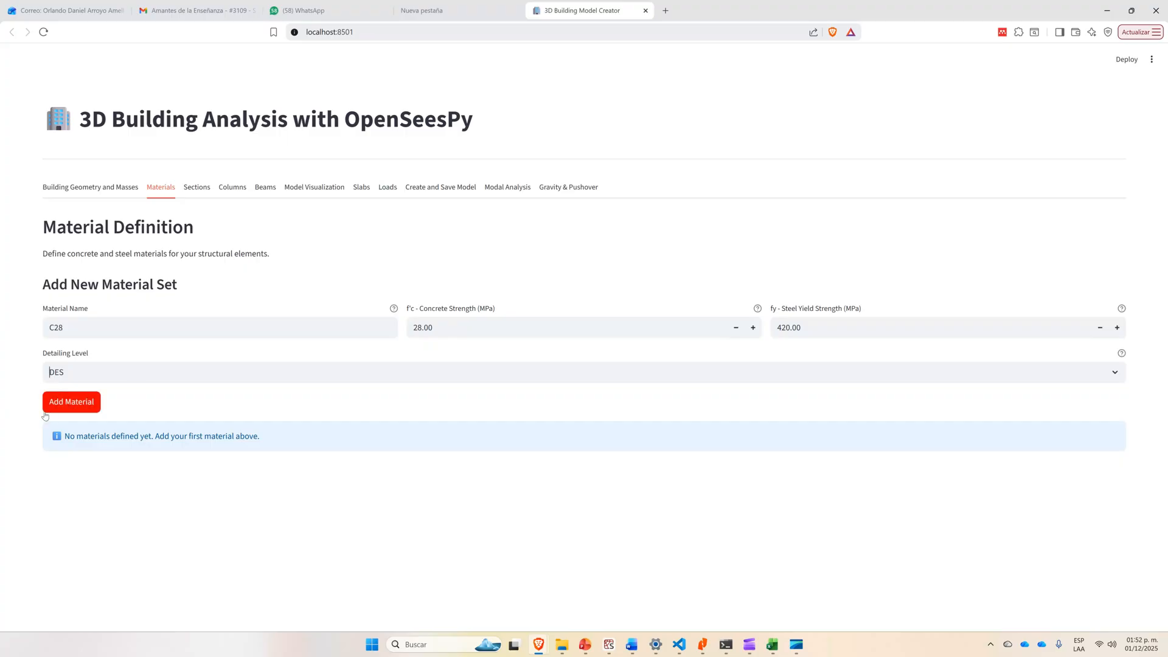
left_click(76, 409)
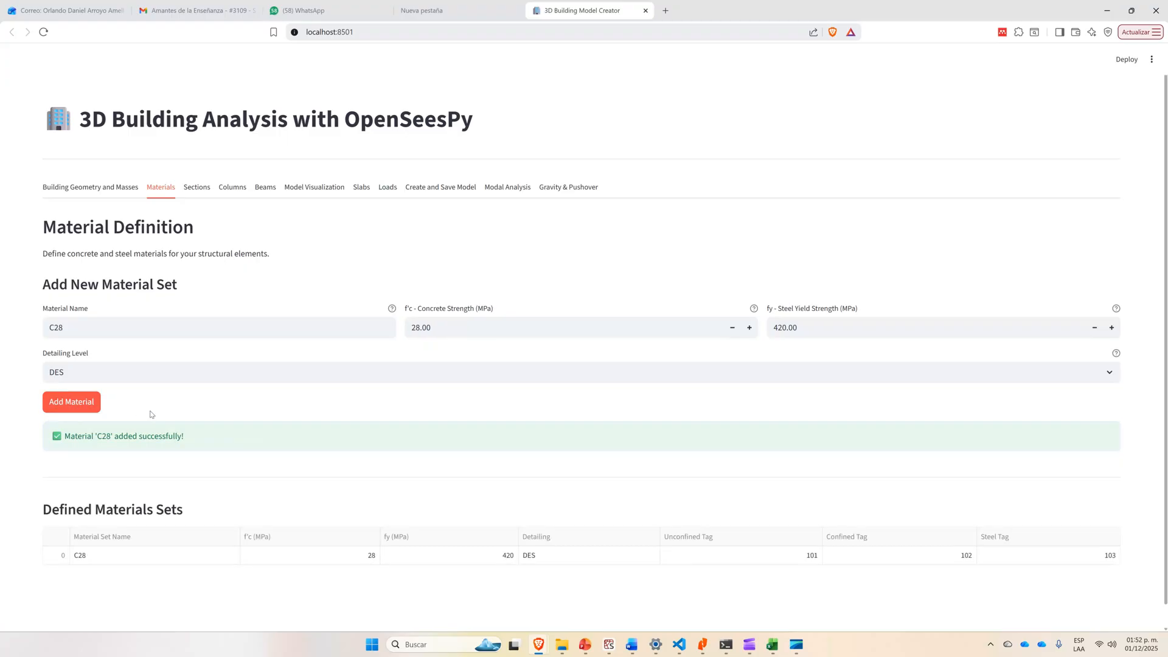
Check the green column size on the PowerPoint plan slide and name a new cross-section C80x60.
scroll(280, 450, "down", 1)
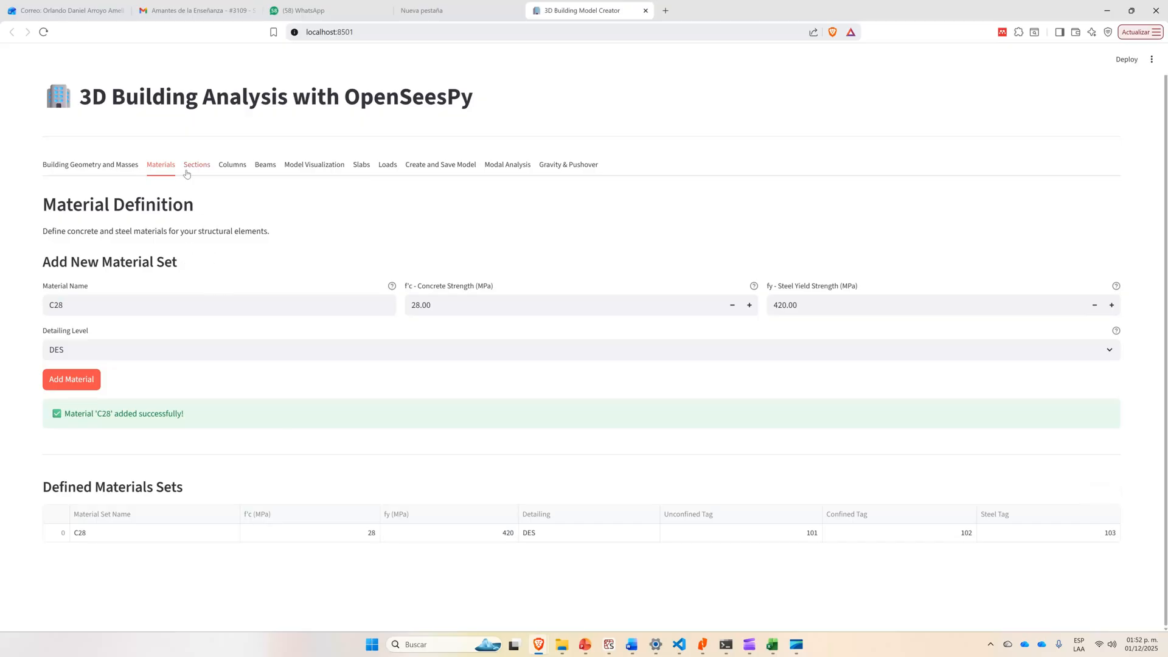
left_click(188, 173)
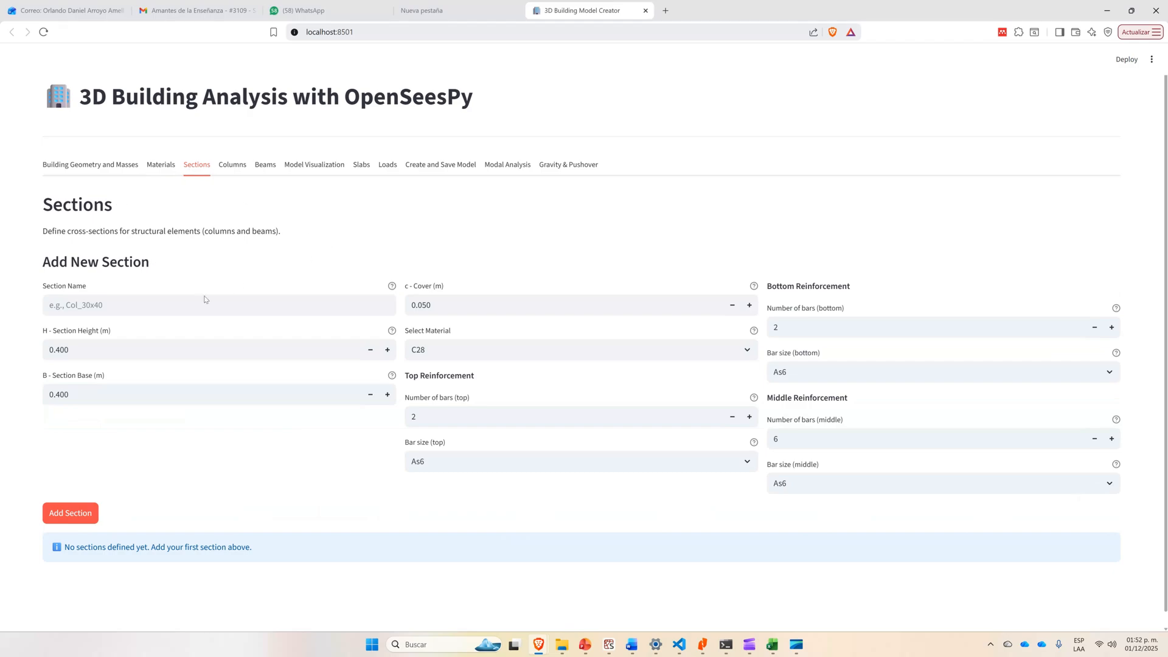
left_click(171, 303)
key("alt+Tab")
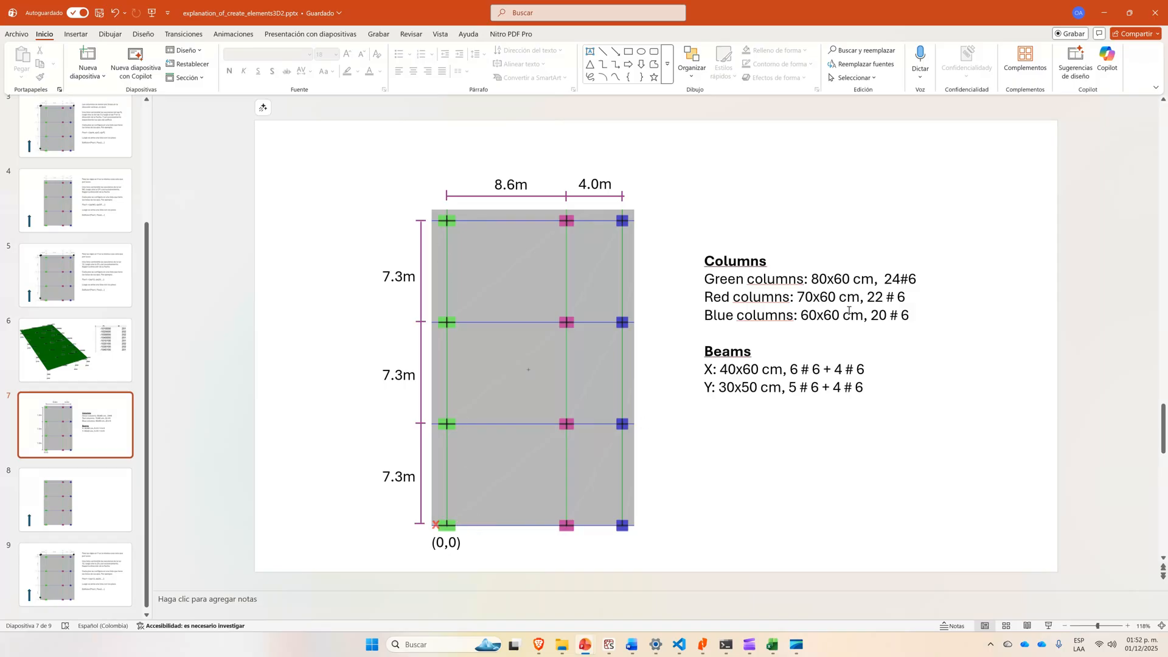
key("alt+Tab")
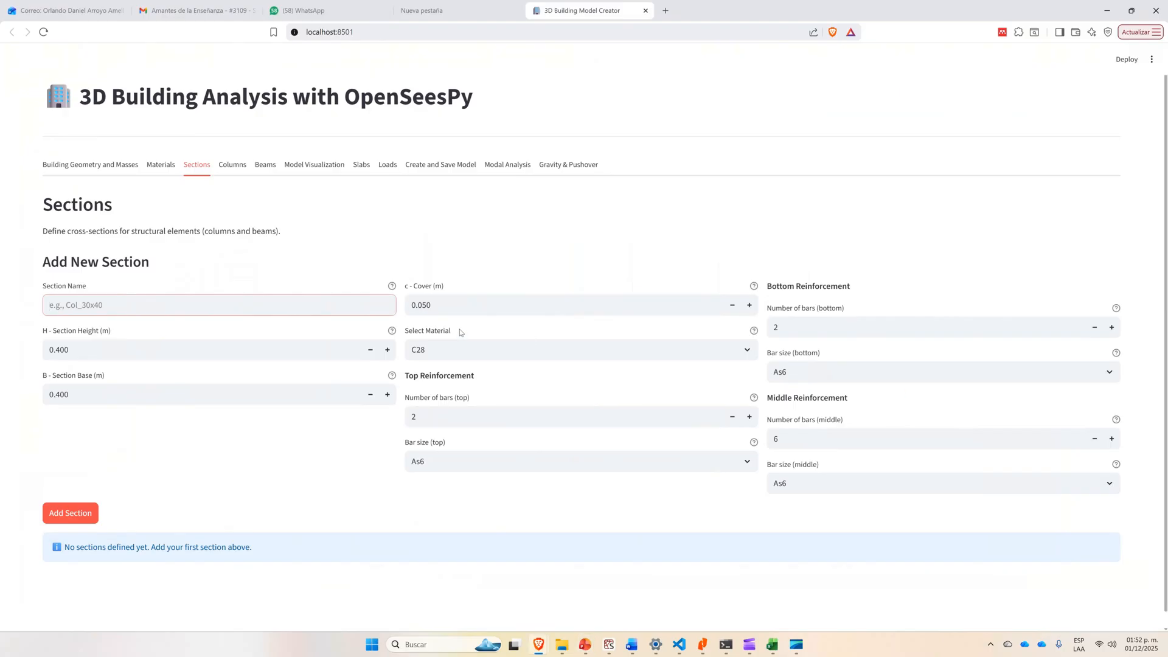
type("C80x60")
Set the height of section C80x60 to 0.800 m and its base to 0.600 m.
left_click(388, 349)
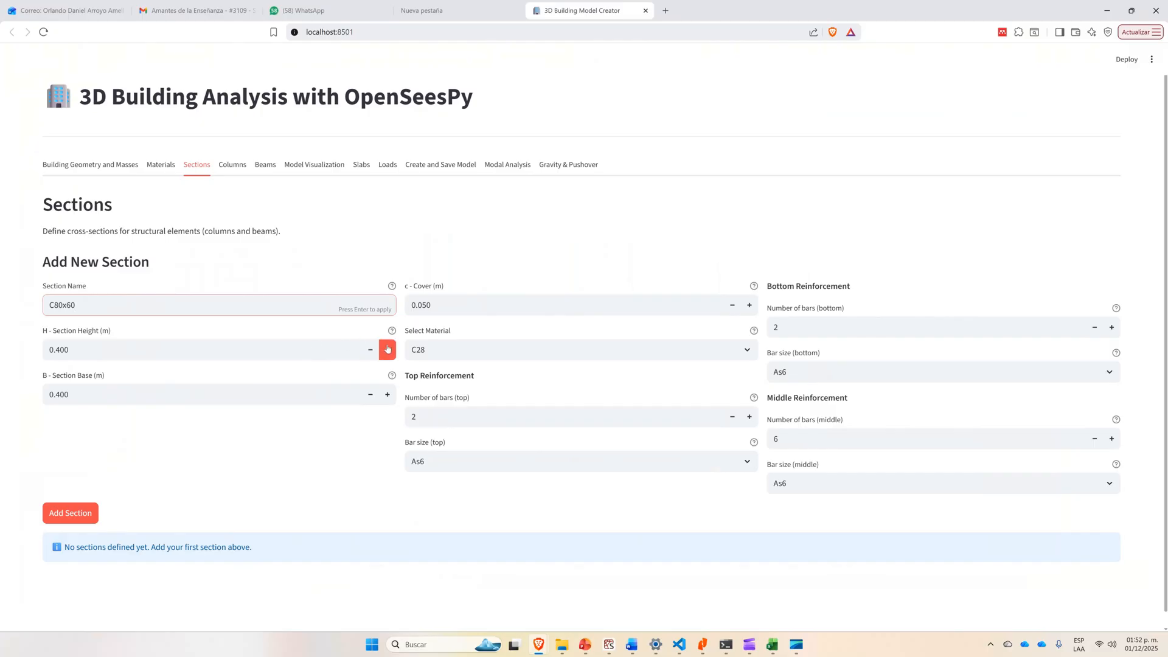
left_click(388, 349)
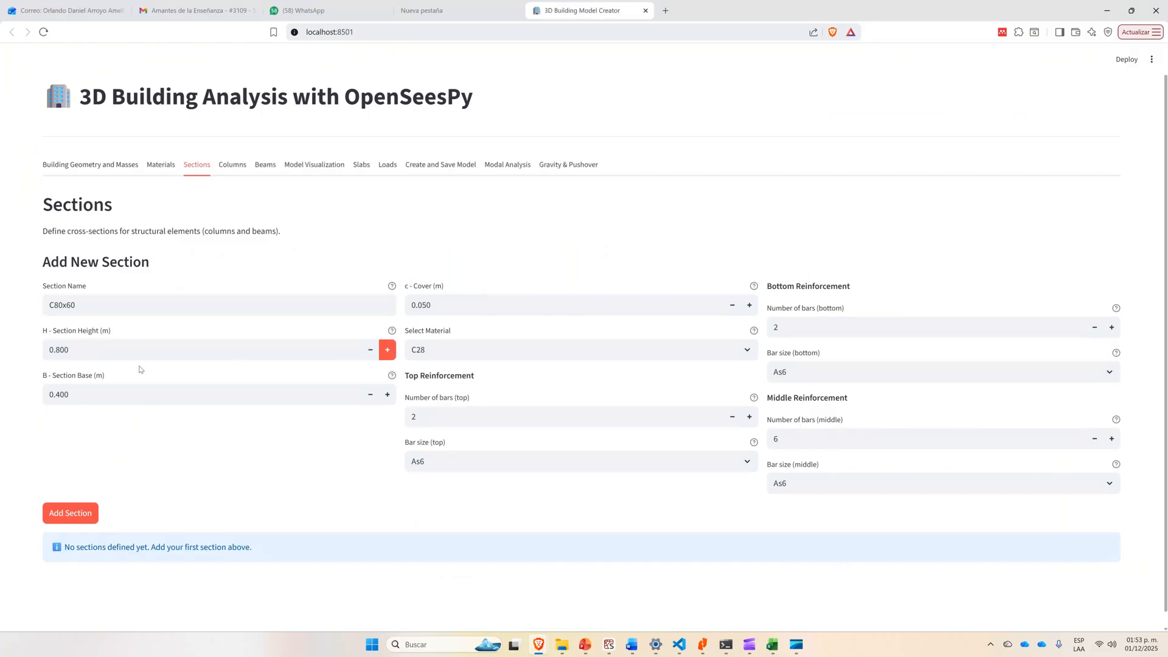
left_click(387, 394)
left_click(388, 394)
left_click(387, 394)
left_click(388, 394)
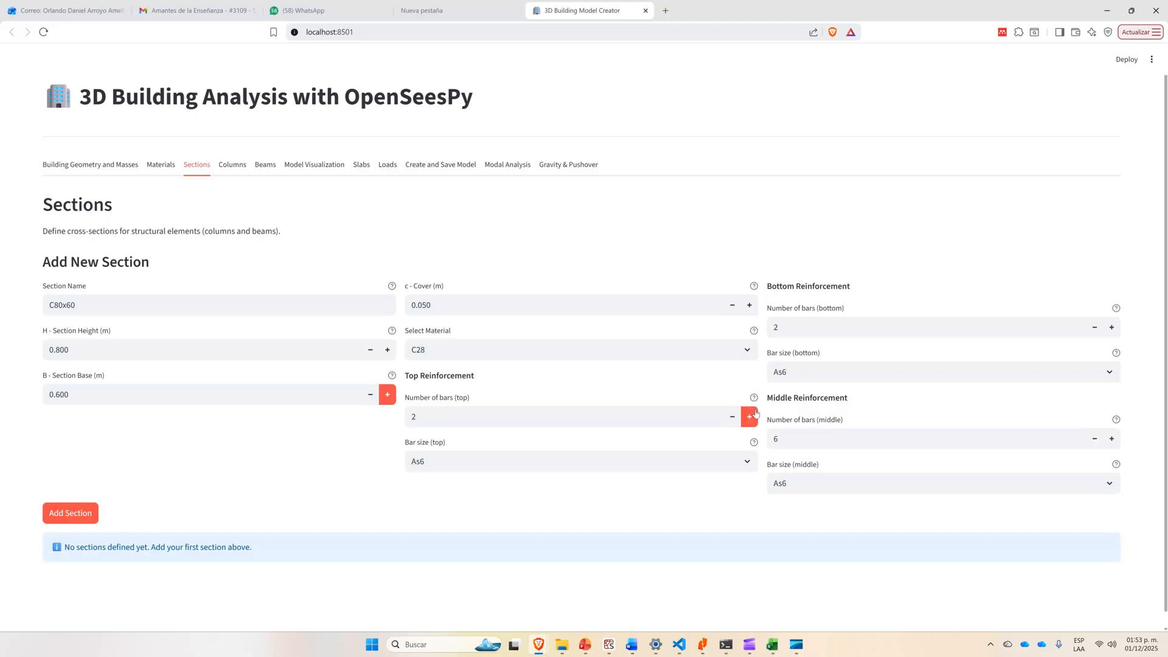
Check the green column reinforcement on the PowerPoint slide and set section C80x60 to 8 bottom bars and 8 top bars.
key("alt+Tab")
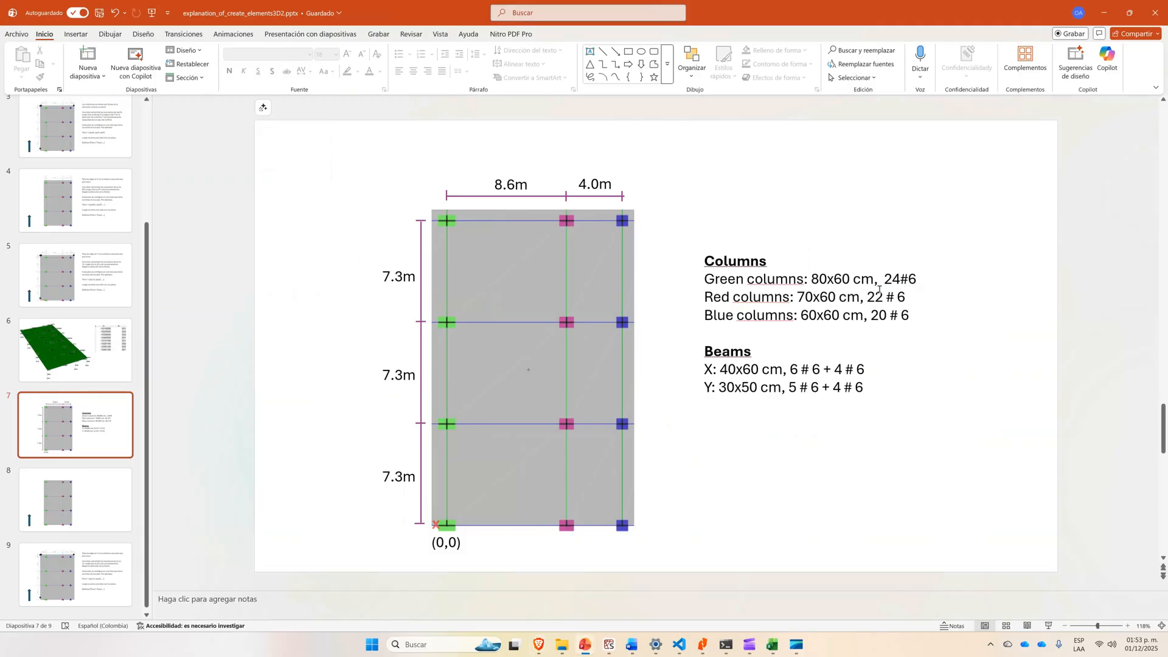
key("alt+Tab")
key("alt+Tab")
key("alt+Tab")
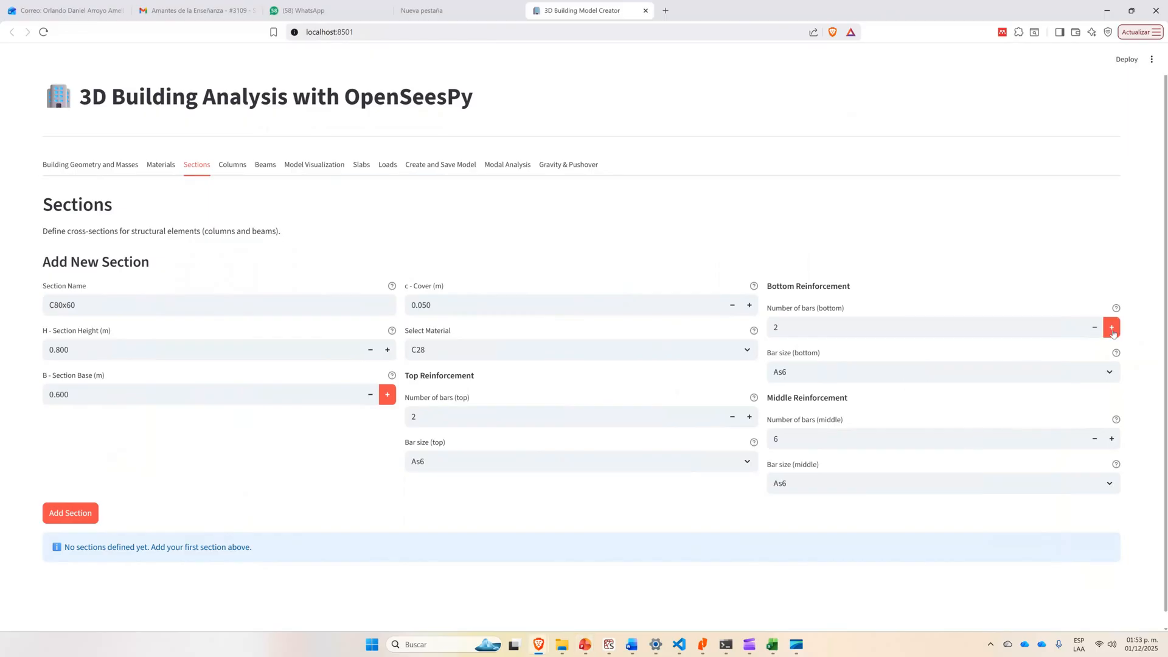
left_click(1112, 329)
left_click(1113, 329)
left_click(1112, 329)
left_click(1113, 329)
left_click(1112, 328)
left_click(1112, 328)
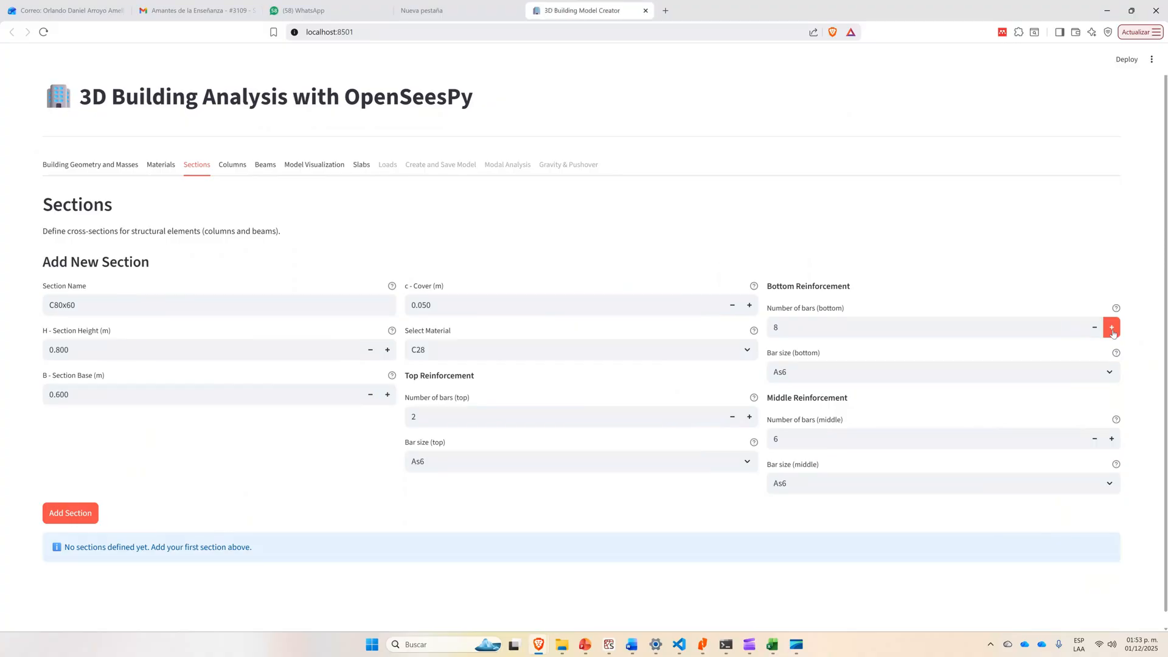
left_click(750, 417)
left_click(750, 417)
left_click(749, 417)
left_click(749, 417)
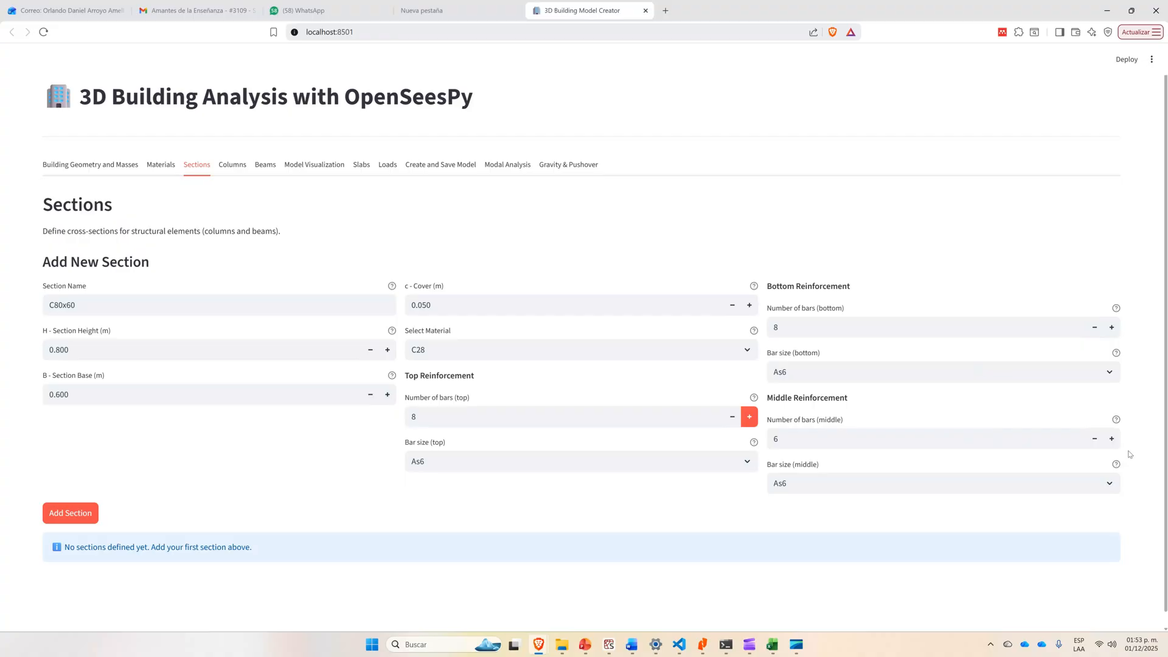
Set the middle reinforcement of C80x60 to 8 bars and add the section to the model.
left_click(1112, 438)
left_click(1111, 438)
left_click(56, 514)
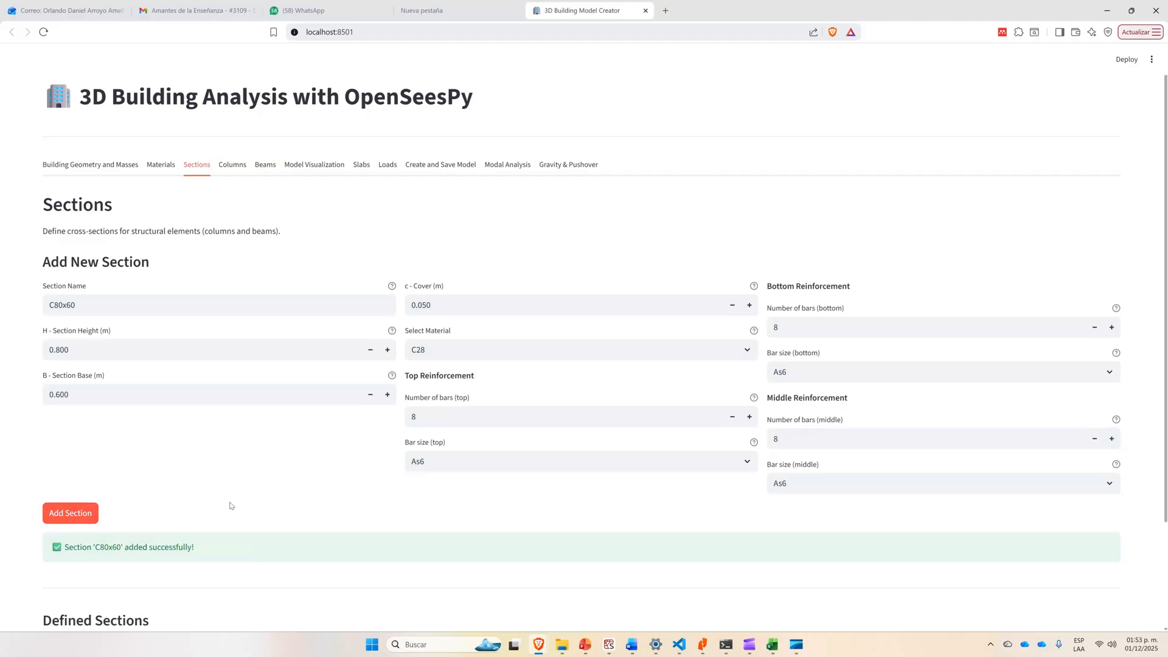
scroll(231, 508, "down", 2)
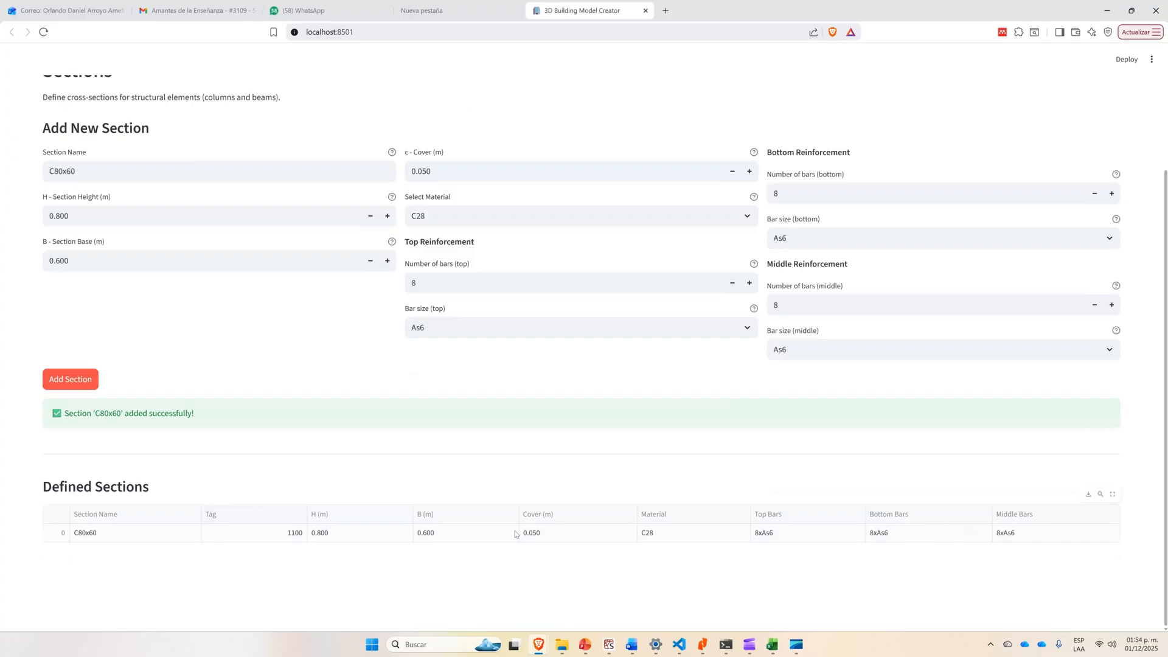
scroll(265, 459, "up", 3)
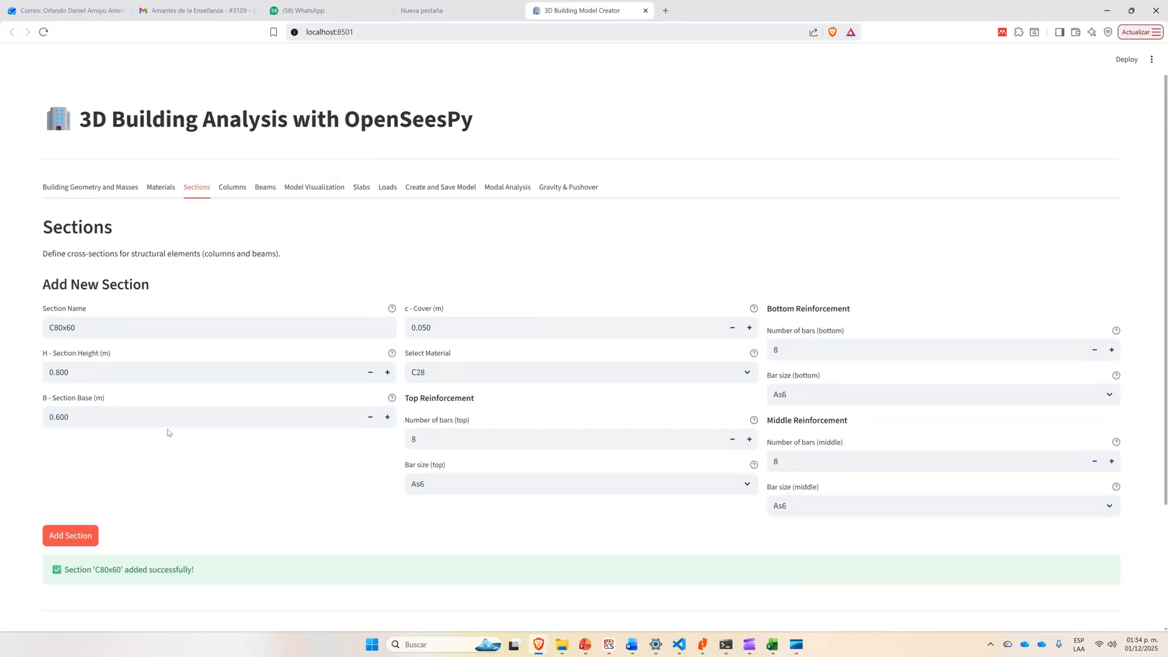
Check the red column size on the PowerPoint slide, name the new section C70x60 and set its height to 0.700 m.
key("alt+Tab")
key("alt+Tab")
left_click(56, 328)
left_click_drag(53, 328, 59, 328)
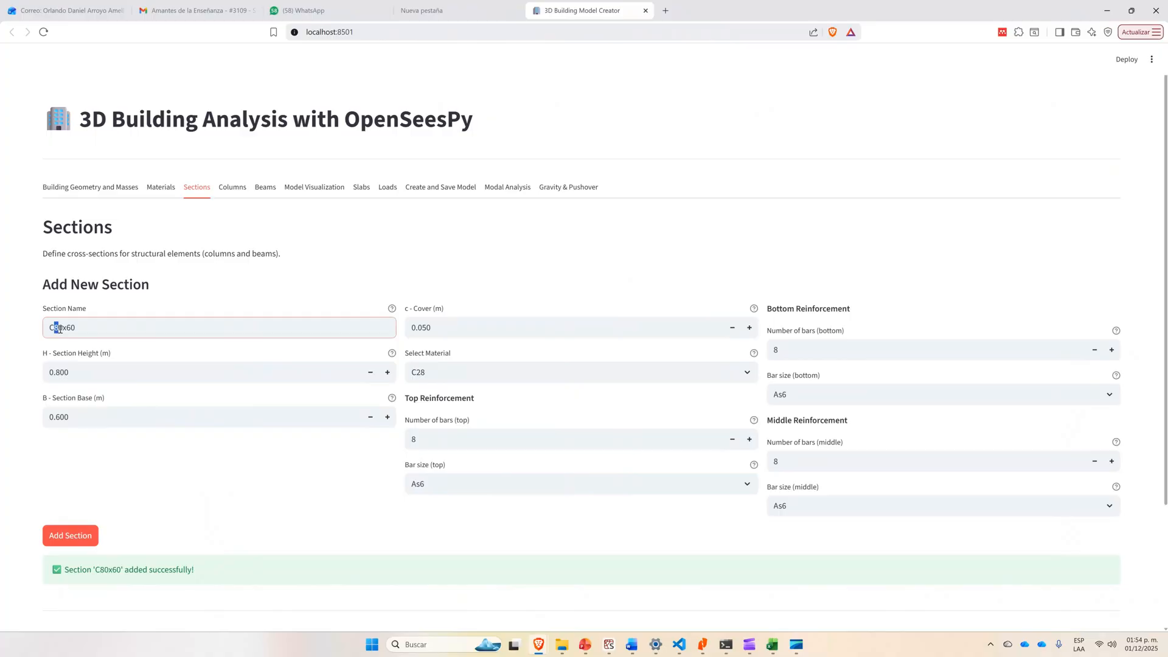
type("7")
left_click(370, 372)
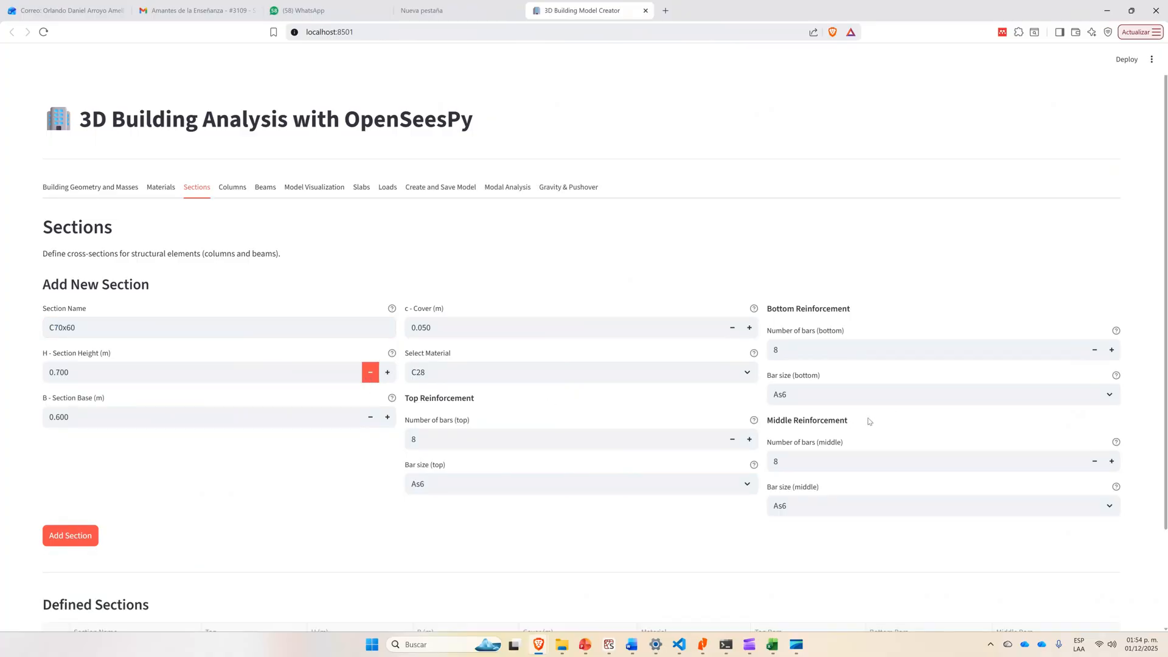
Check the red column reinforcement on the PowerPoint slide, set 6 middle bars and add section C70x60.
key("alt+Tab")
key("alt+Tab")
double_click(1094, 462)
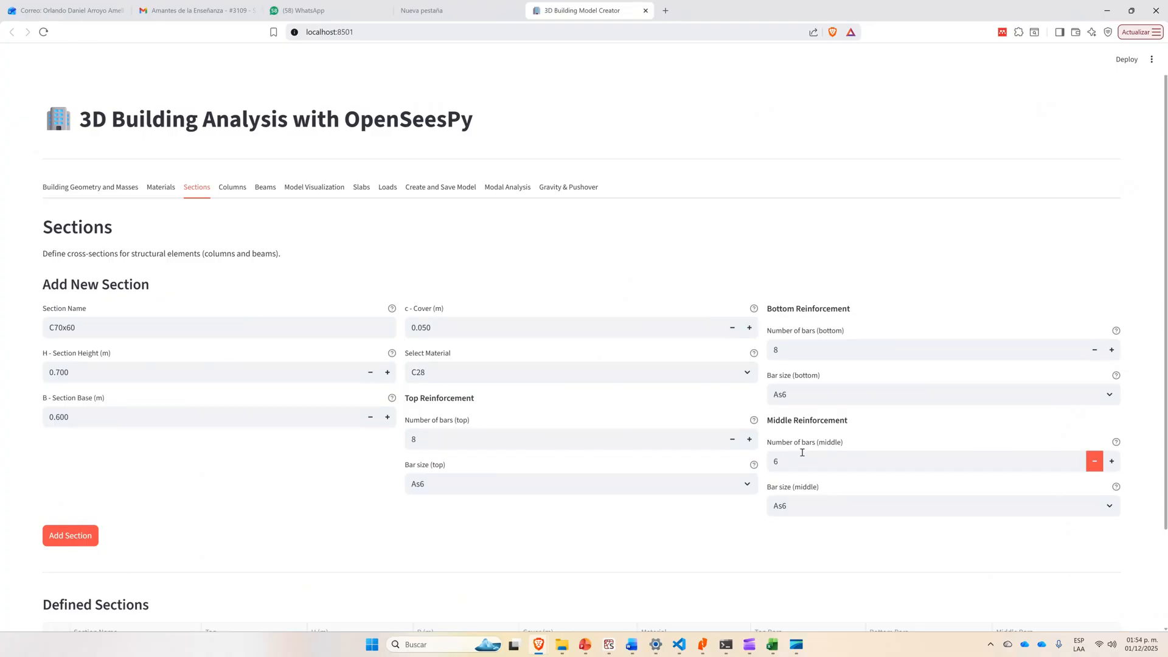
left_click(60, 541)
scroll(149, 519, "down", 3)
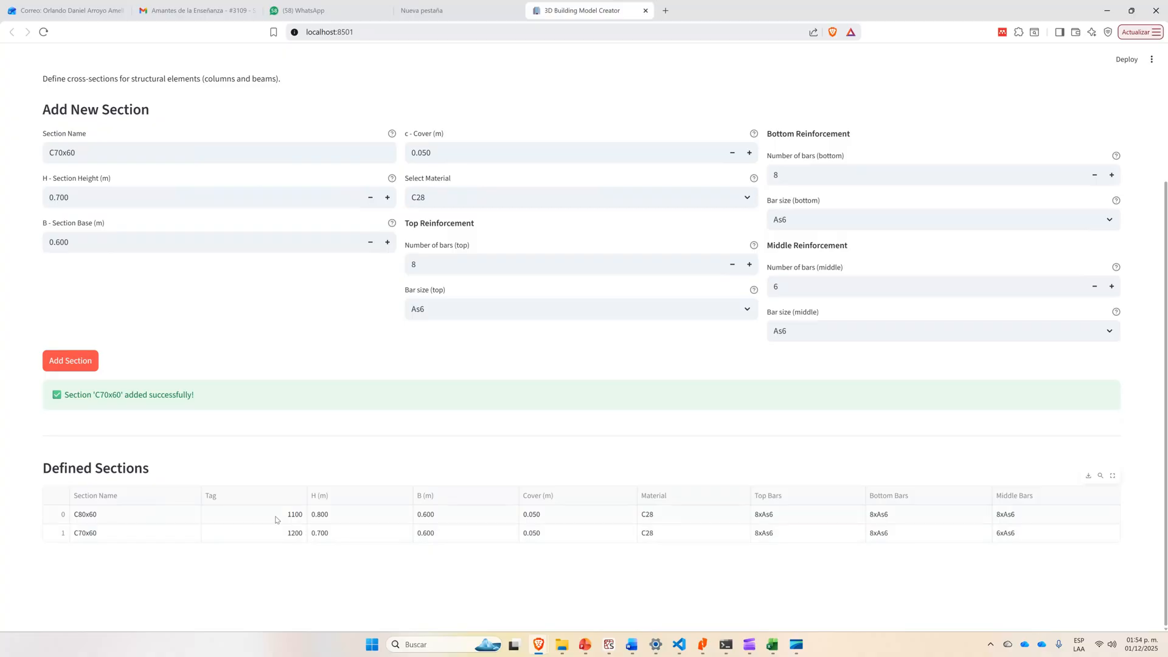
Following the blue column data on the PowerPoint slide, set the new section to 0.600 m height with 7 bottom and 7 top bars.
scroll(277, 514, "up", 3)
left_click(370, 371)
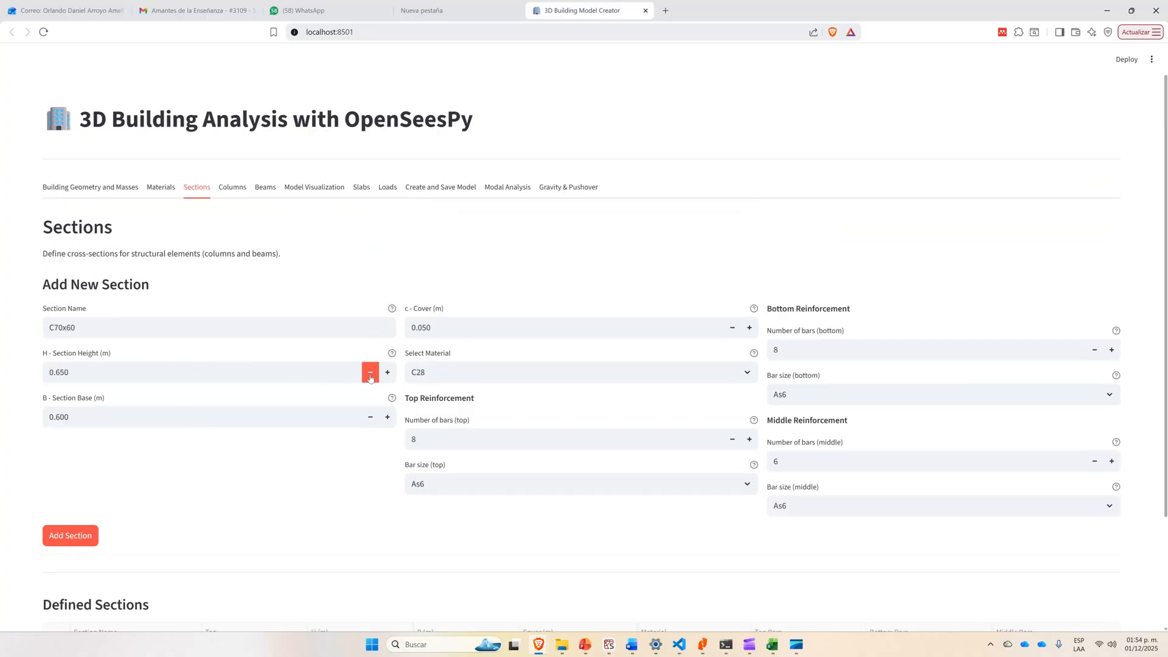
key("alt+Tab")
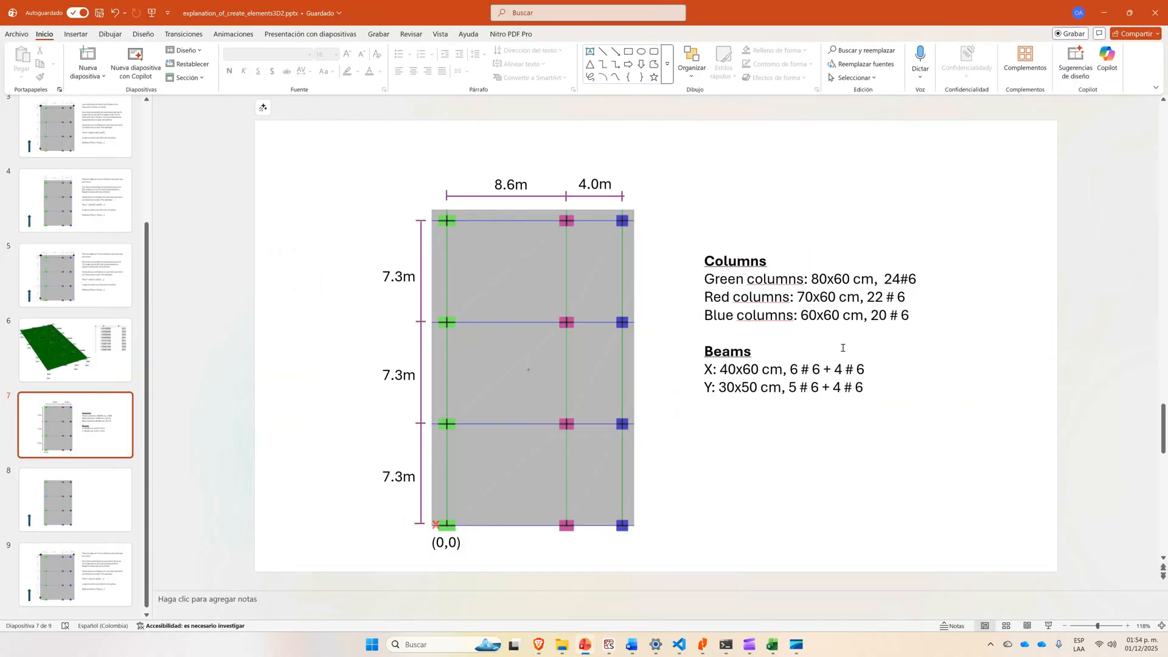
key("alt+Tab")
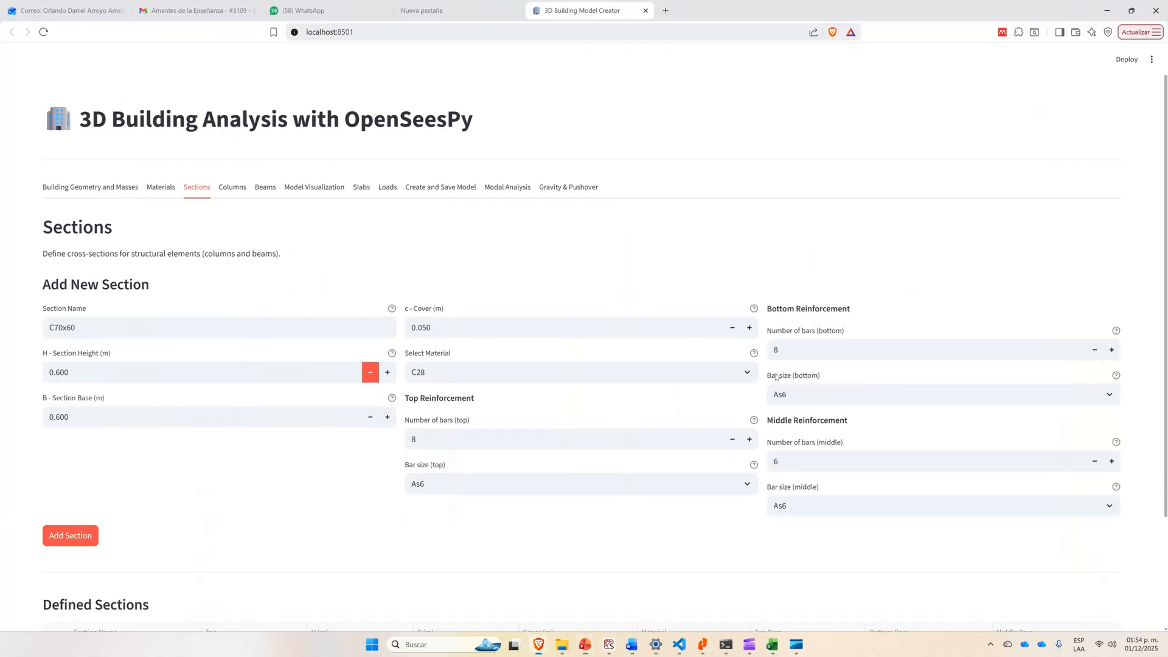
left_click(1095, 353)
left_click(732, 440)
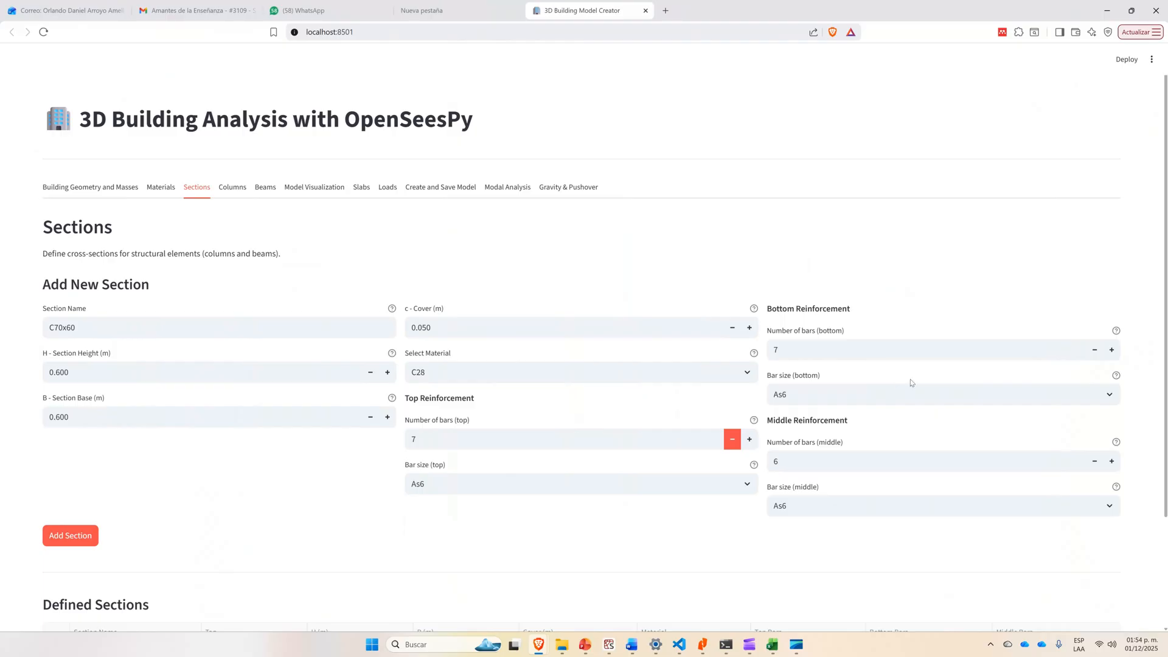
Rename the new section as C60x60 and add it to the defined sections.
scroll(209, 482, "down", 2)
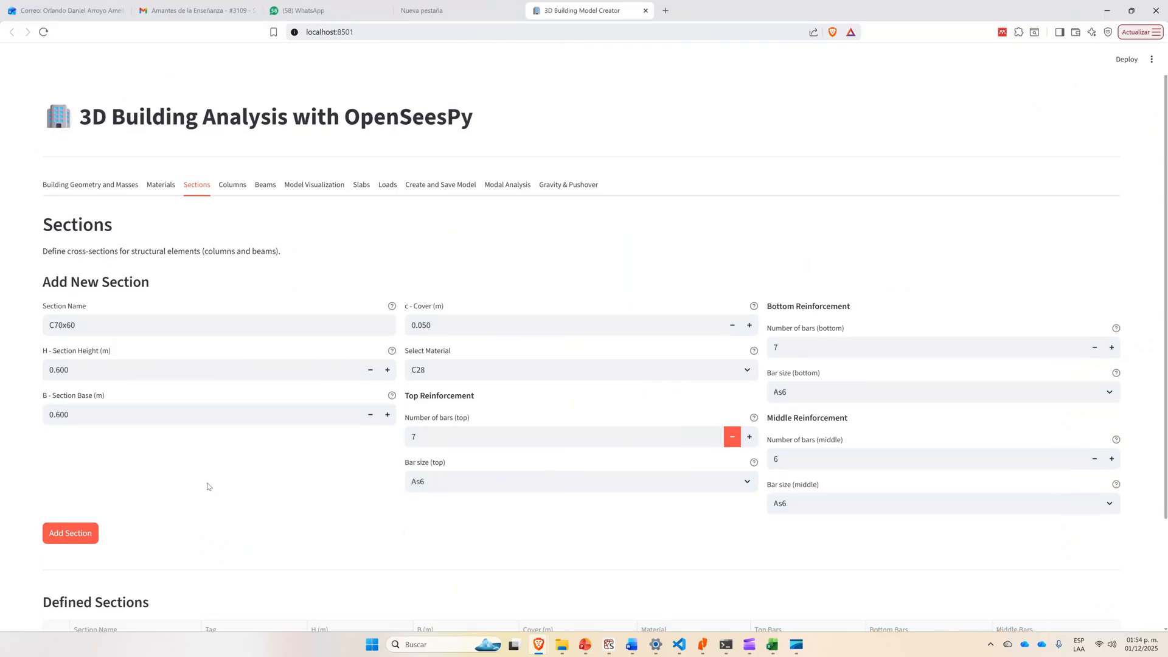
left_click_drag(52, 191, 57, 191)
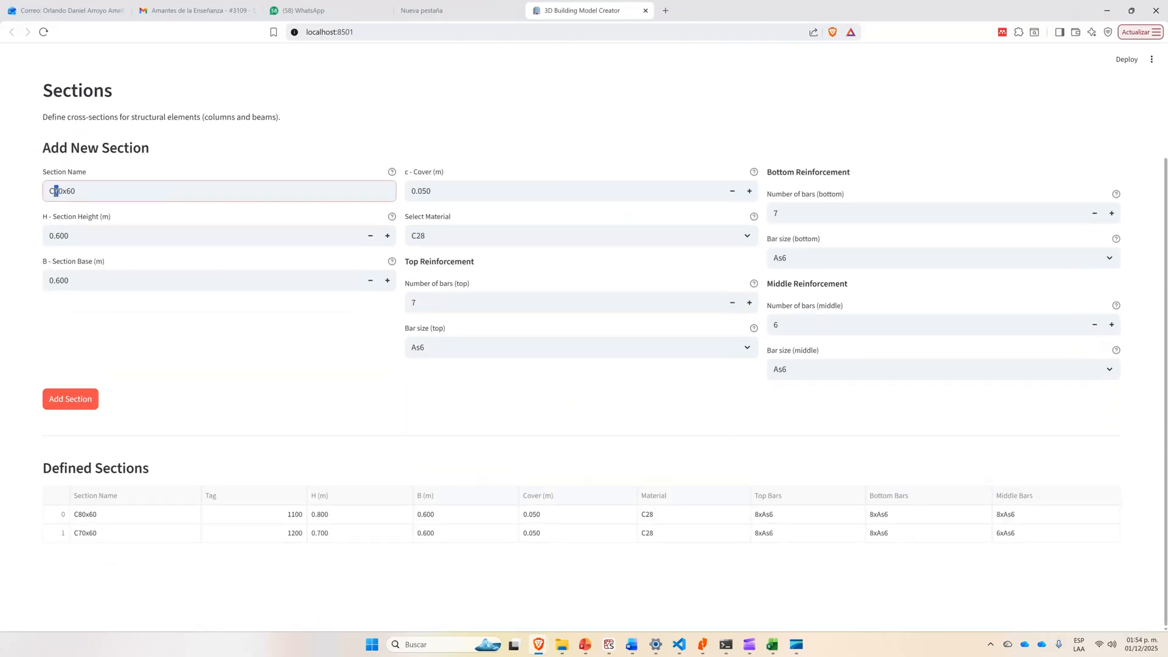
type("6")
left_click(74, 401)
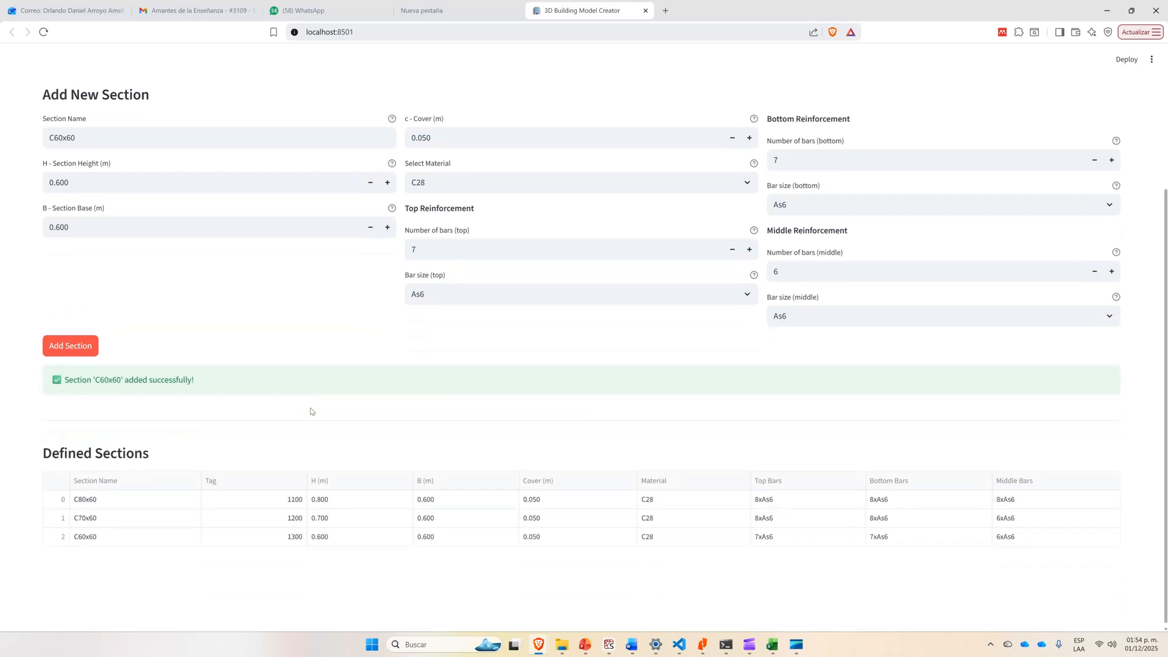
Check the X beam size on the PowerPoint slide, name a new section B60x40 and set its base to 0.400 m.
scroll(247, 396, "up", 2)
key("alt+Tab")
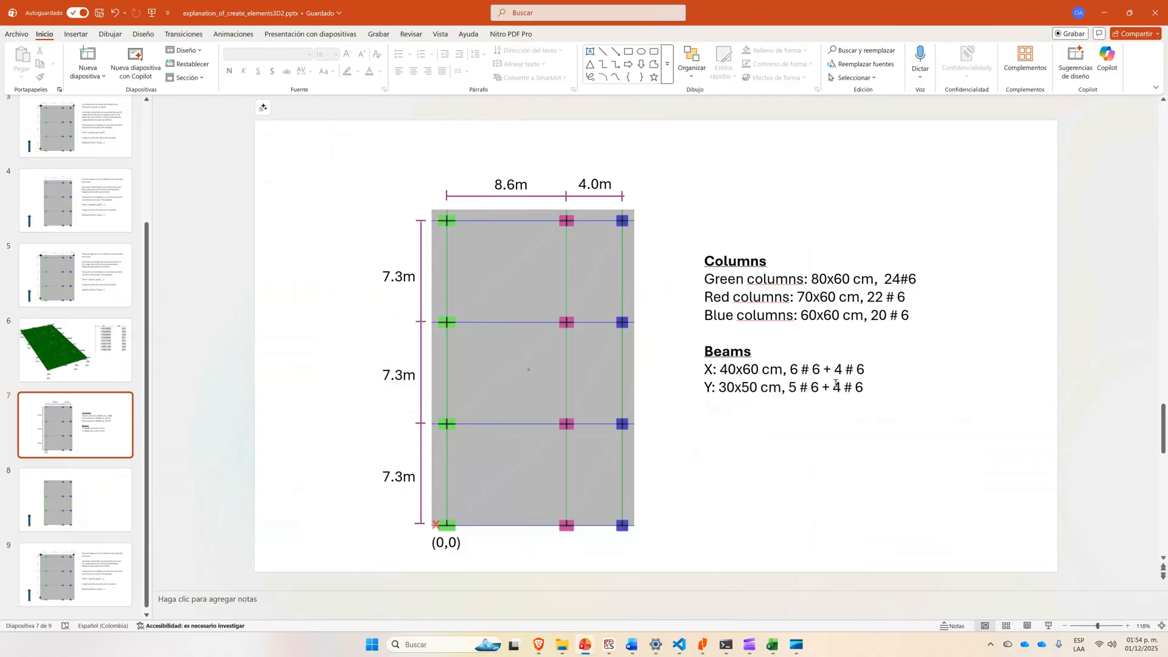
key("alt+Tab")
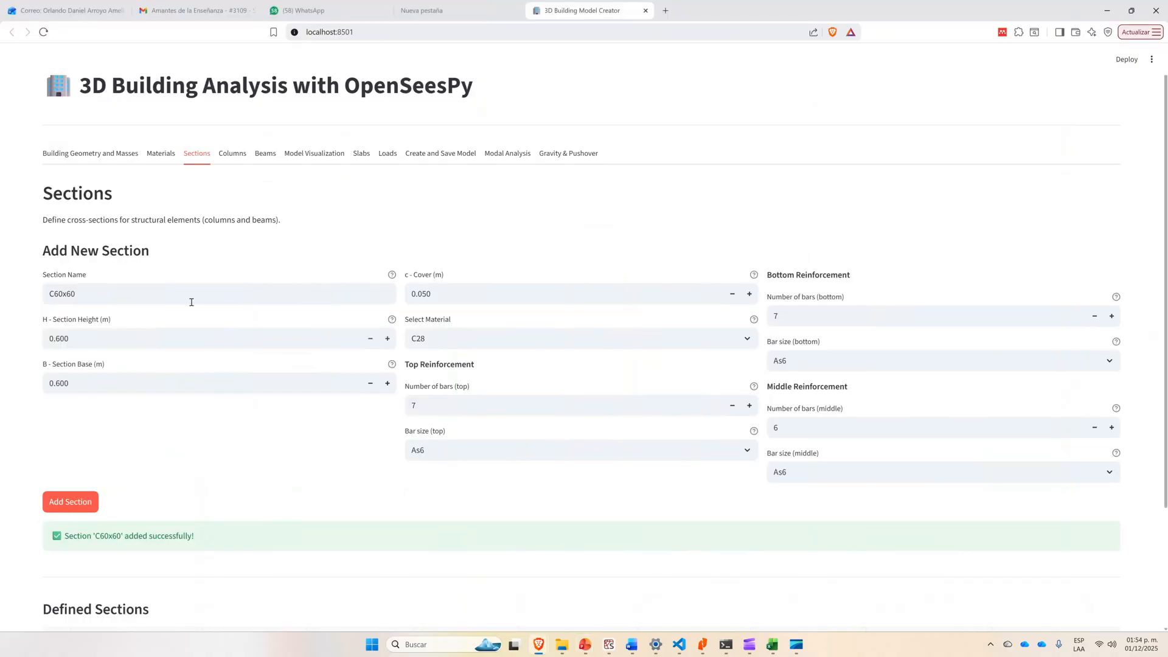
left_click_drag(85, 293, 49, 294)
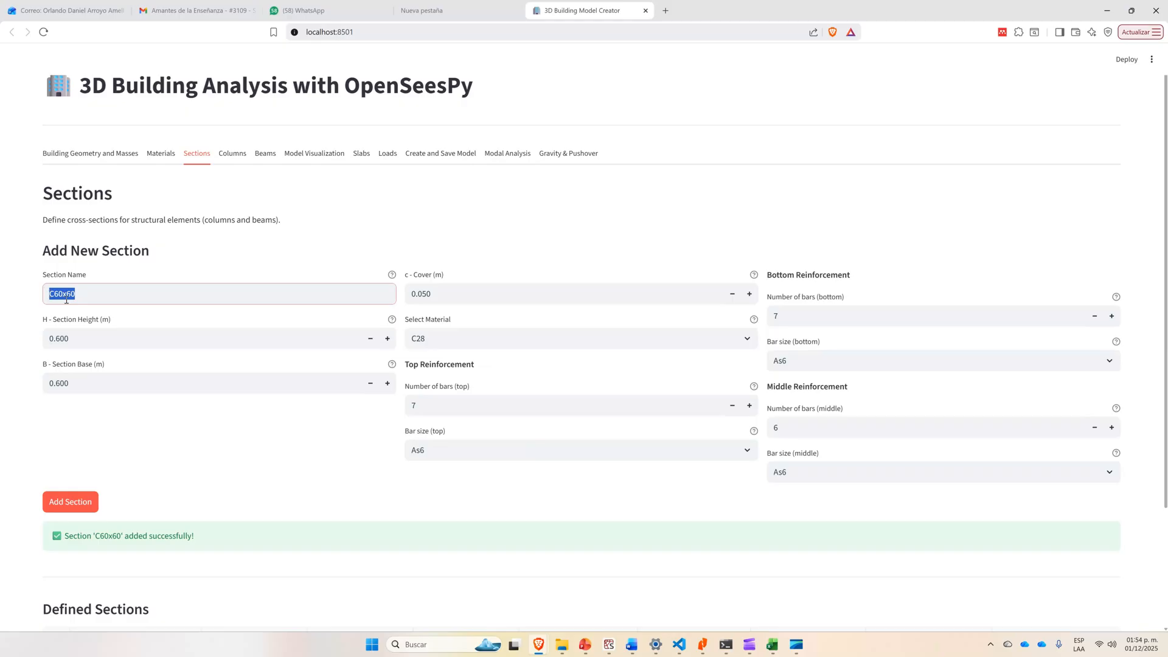
type("B")
key("alt+Tab")
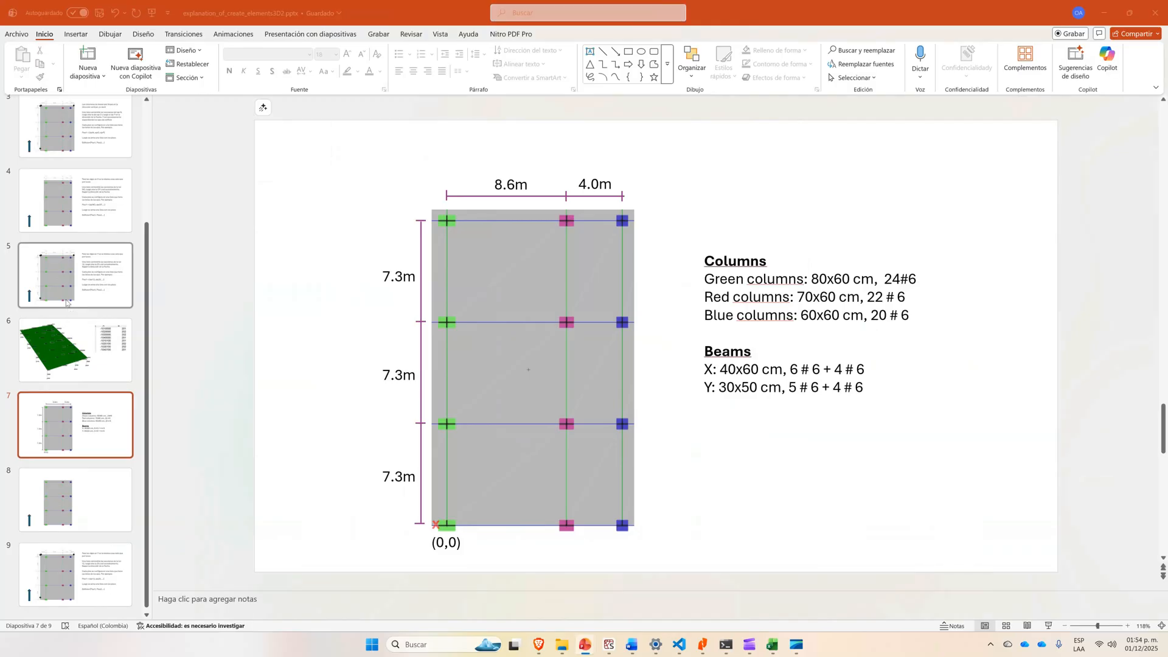
key("alt+Tab")
type("60x")
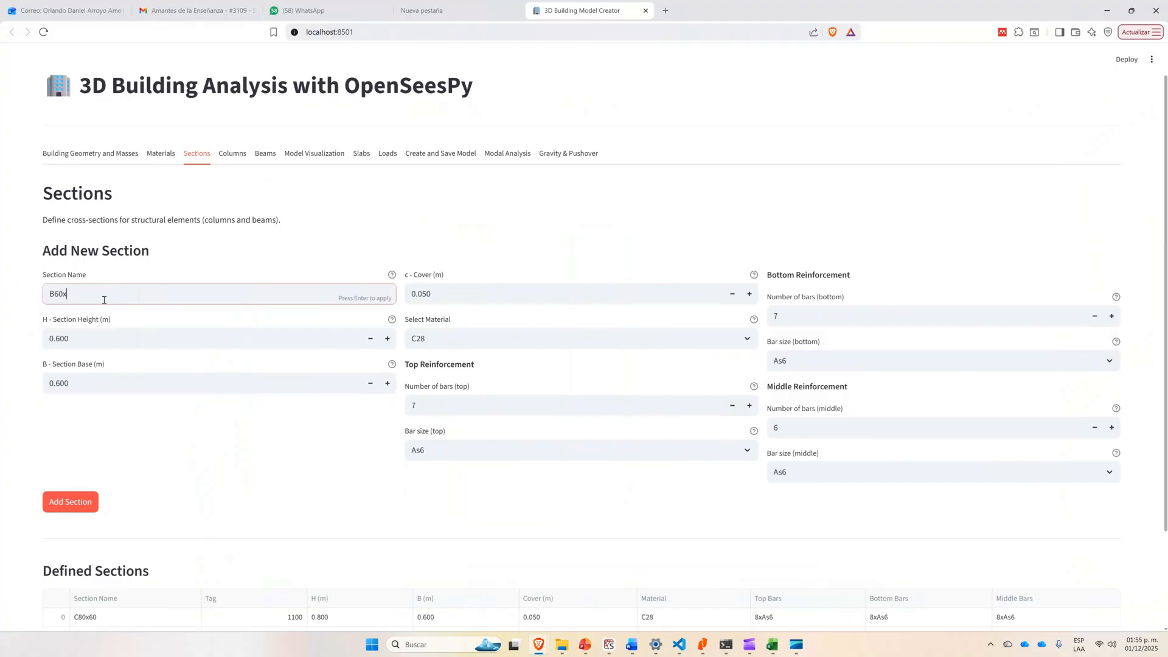
type("60")
key("BackSpace")
key("BackSpace")
key("BackSpace")
type("x40")
left_click(370, 385)
left_click(370, 385)
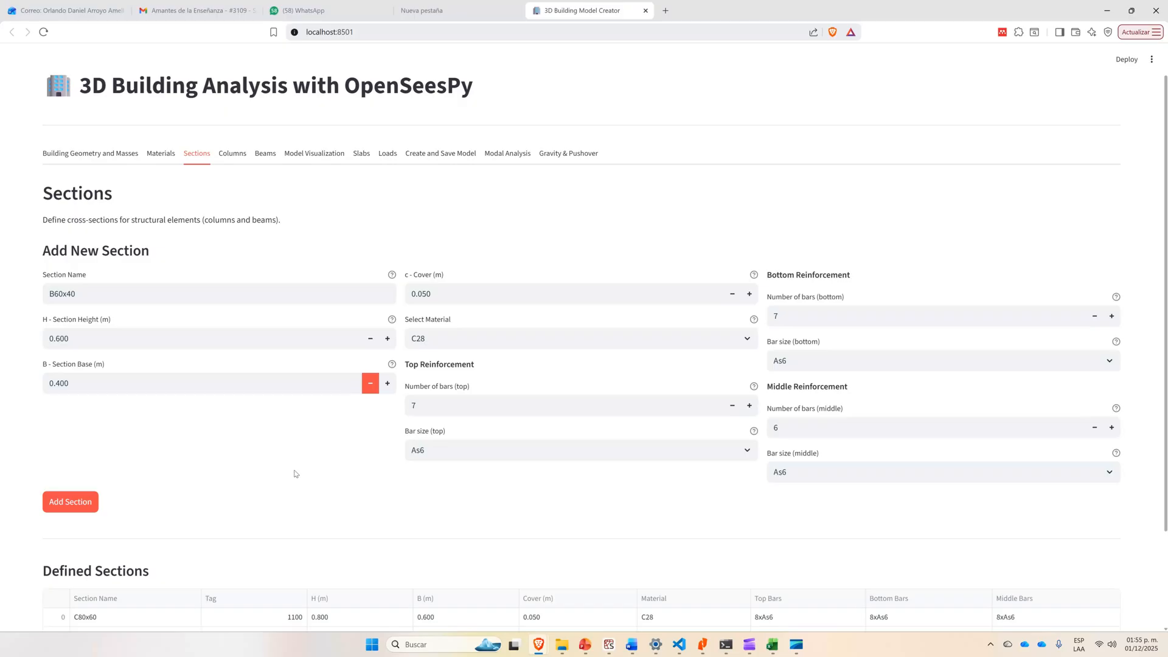
Check the X beam reinforcement on the PowerPoint slide and set B60x40 to 6 top, 5 bottom and 0 middle bars.
key("alt+Tab")
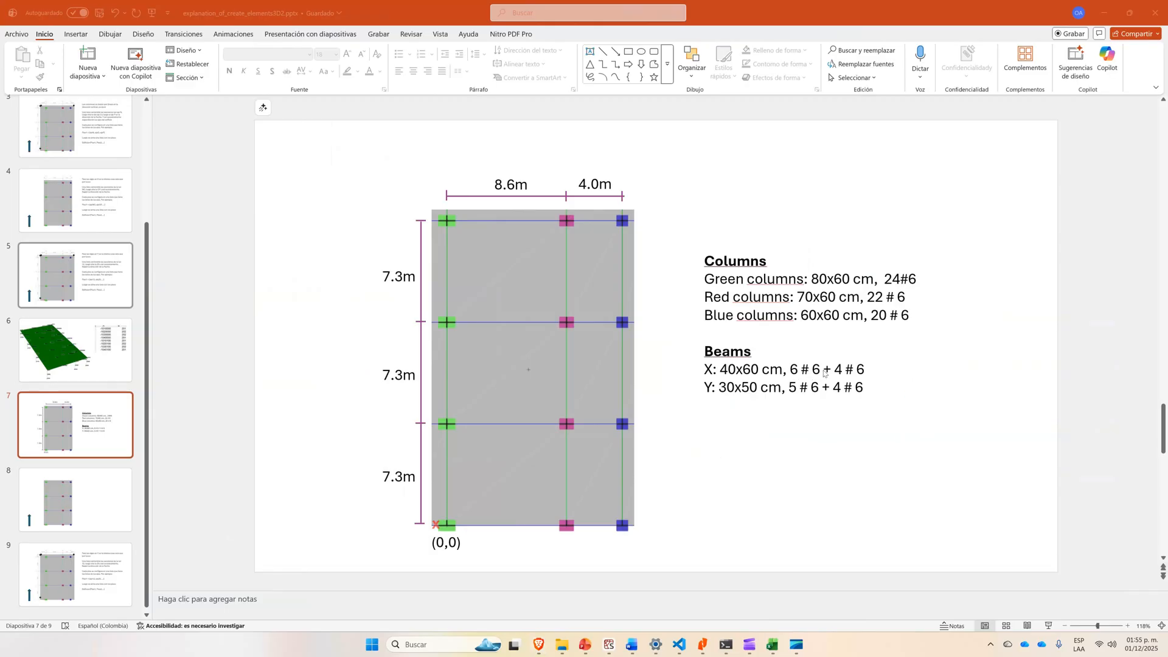
key("alt+Tab")
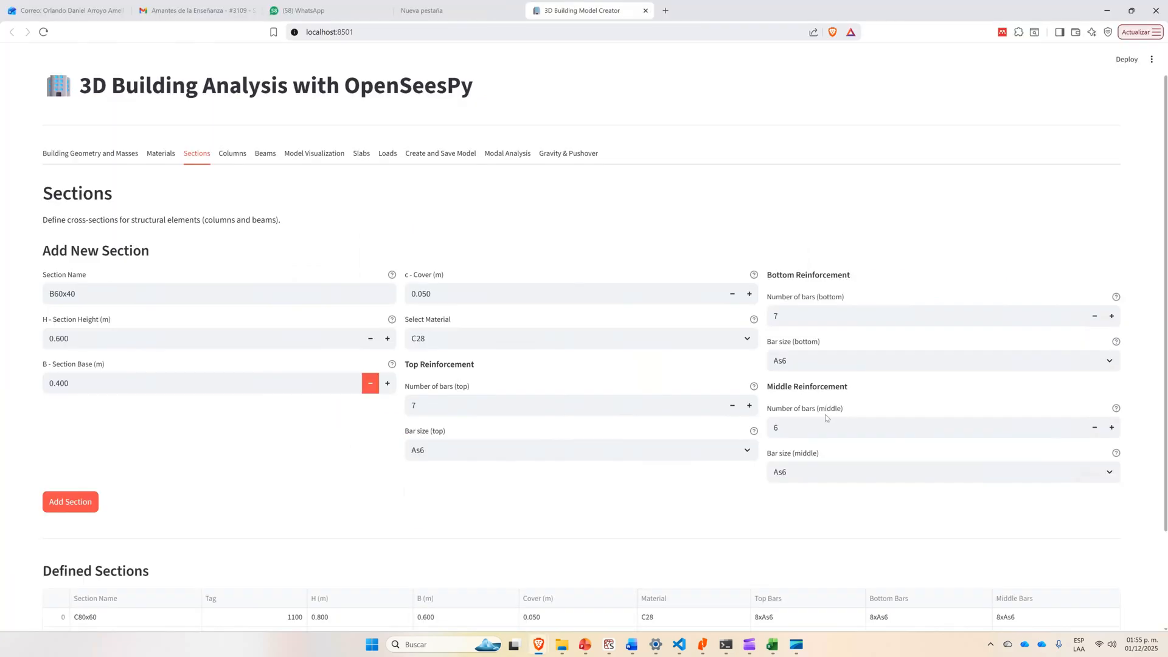
left_click(729, 409)
left_click(1100, 435)
left_click(1099, 433)
left_click(1099, 432)
left_click(1099, 433)
double_click(1122, 430)
double_click(1095, 428)
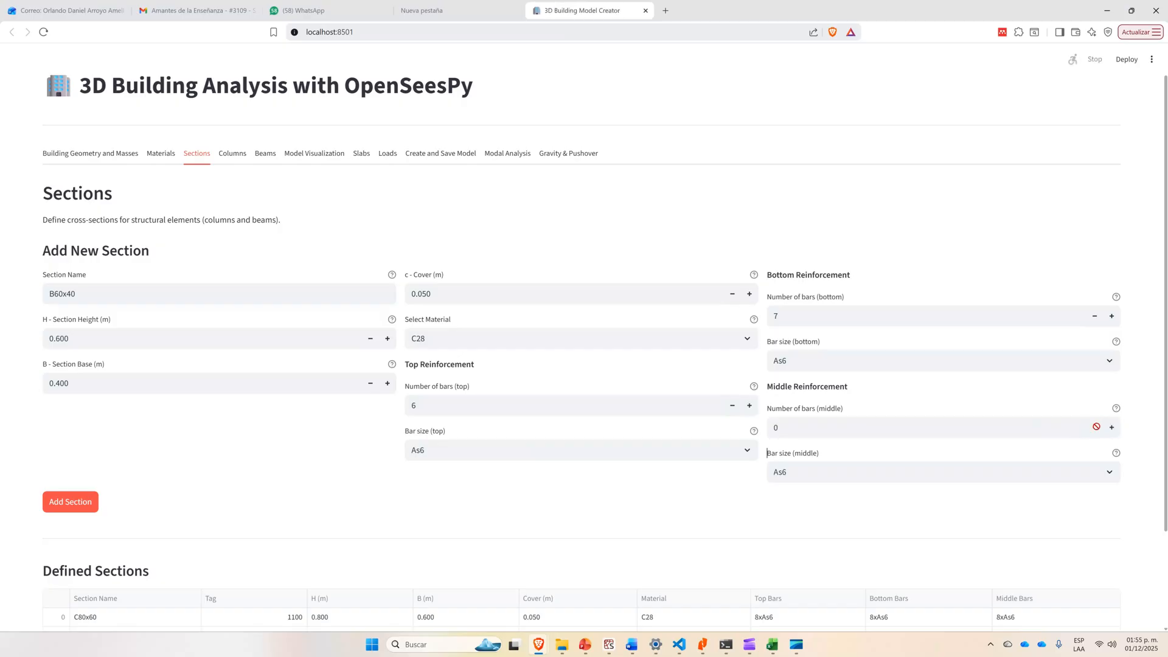
double_click(1089, 322)
left_click(1090, 322)
left_click(1112, 319)
In the PowerPoint slide, change the second bar group of both the X and Y beams to 5 # 6.
key("alt+Tab")
left_click(844, 370)
left_click_drag(844, 369, 835, 387)
type("5")
type("5")
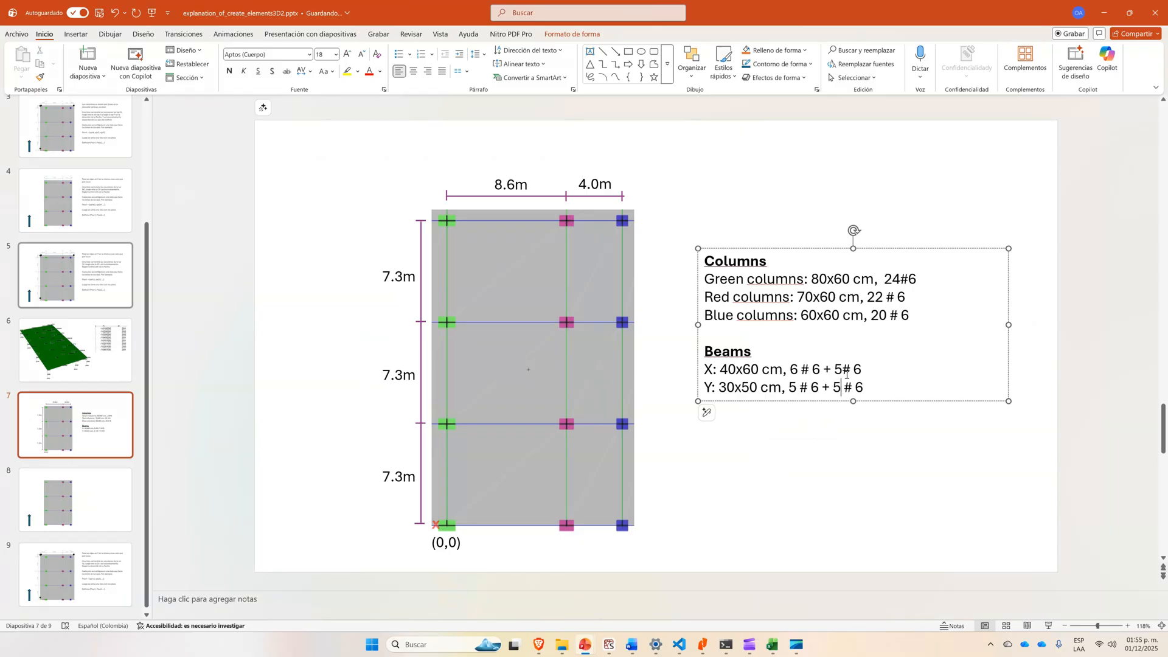
key("Up")
Return to the 3D Building Model Creator and add beam section B60x40 to the defined sections.
key("alt+Tab")
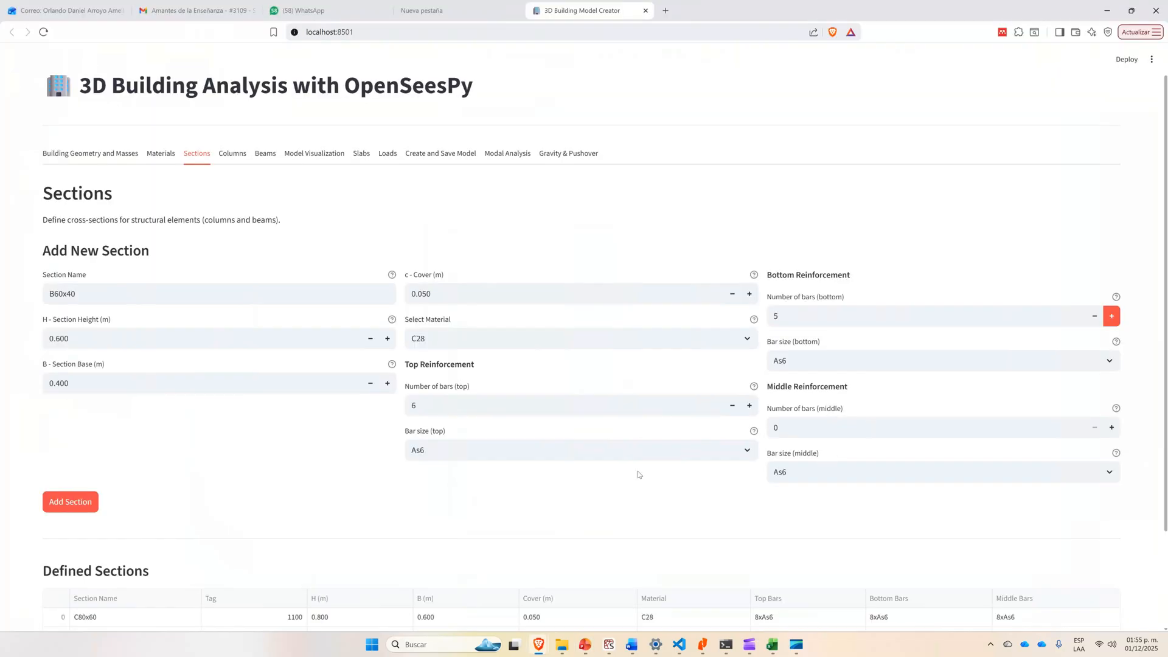
left_click(58, 503)
scroll(287, 433, "down", 3)
Check the Y beam size on the PowerPoint slide and set the new section's height to 0.500 m and base to 0.300 m.
scroll(128, 308, "up", 2)
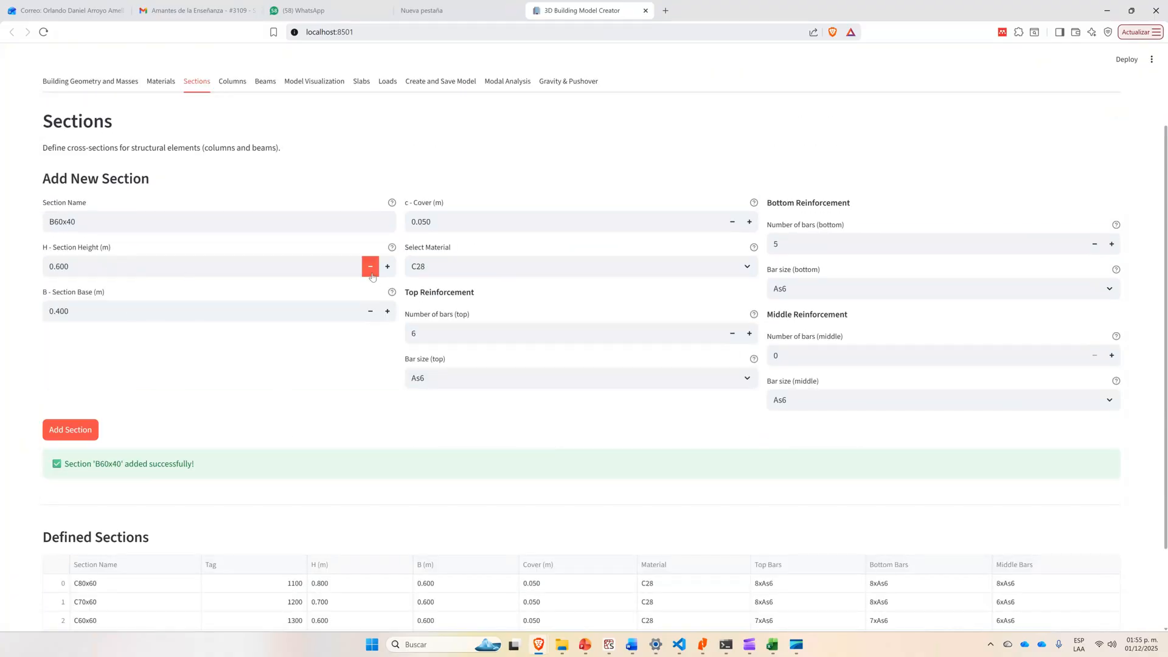
key("alt+Tab")
key("alt+Tab")
left_click(370, 267)
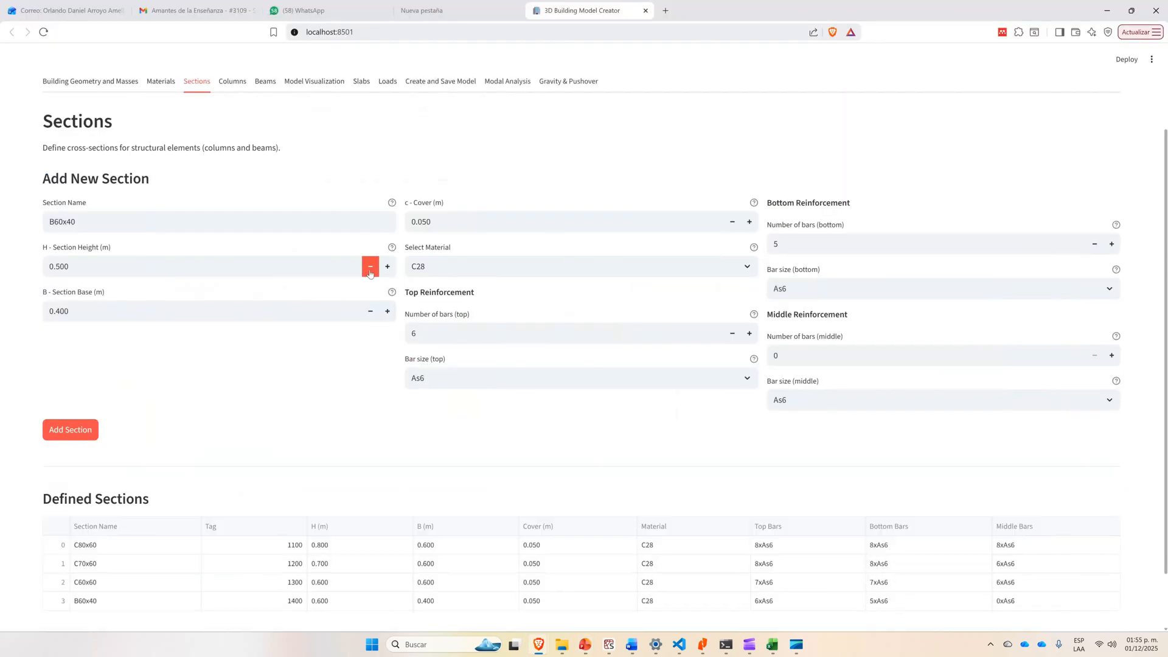
left_click(370, 311)
Check the Y beam reinforcement on the PowerPoint slide and set the new section's top reinforcement to 5 bars.
key("alt+Tab")
key("alt+Tab")
key("alt+Tab")
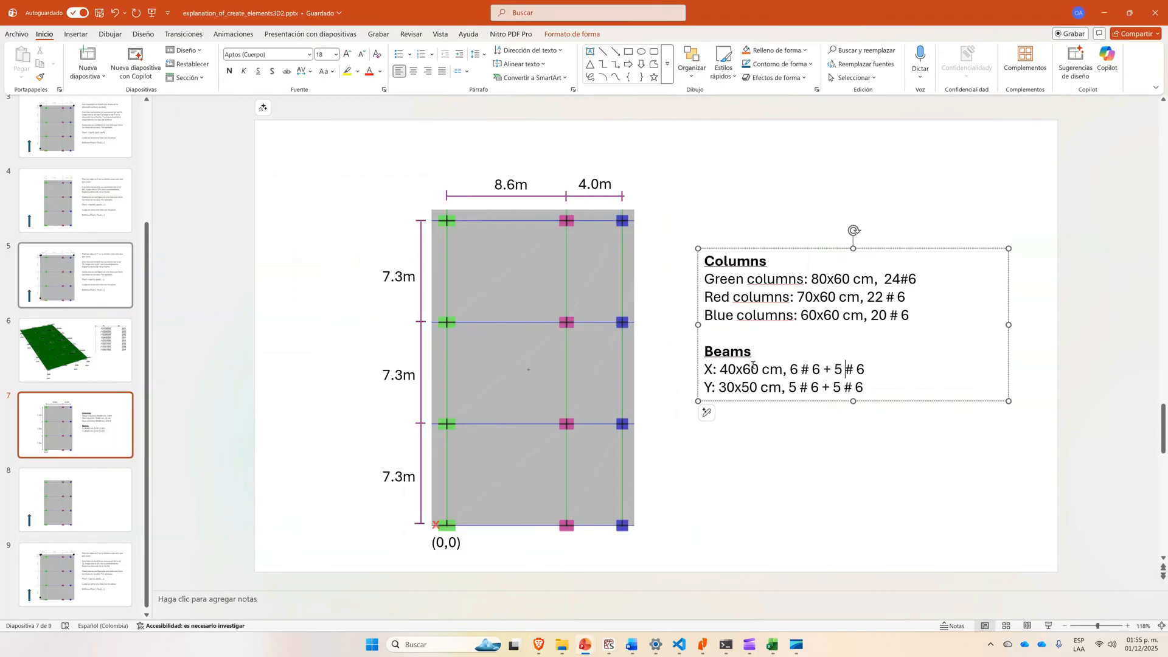
key("alt+Tab")
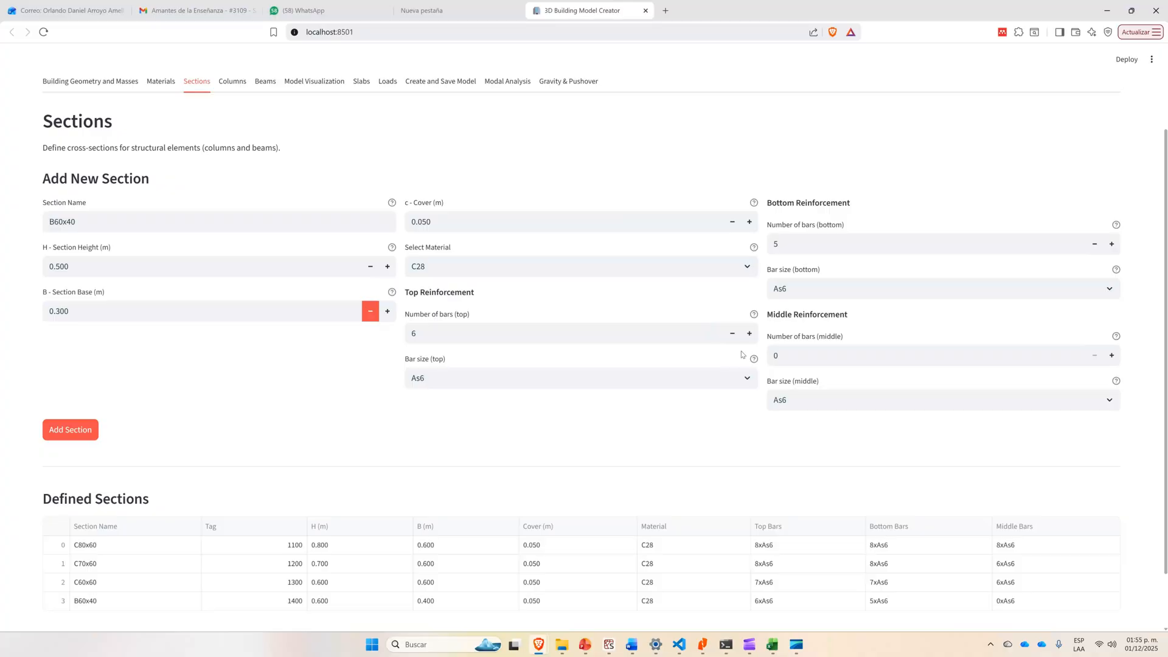
left_click(733, 334)
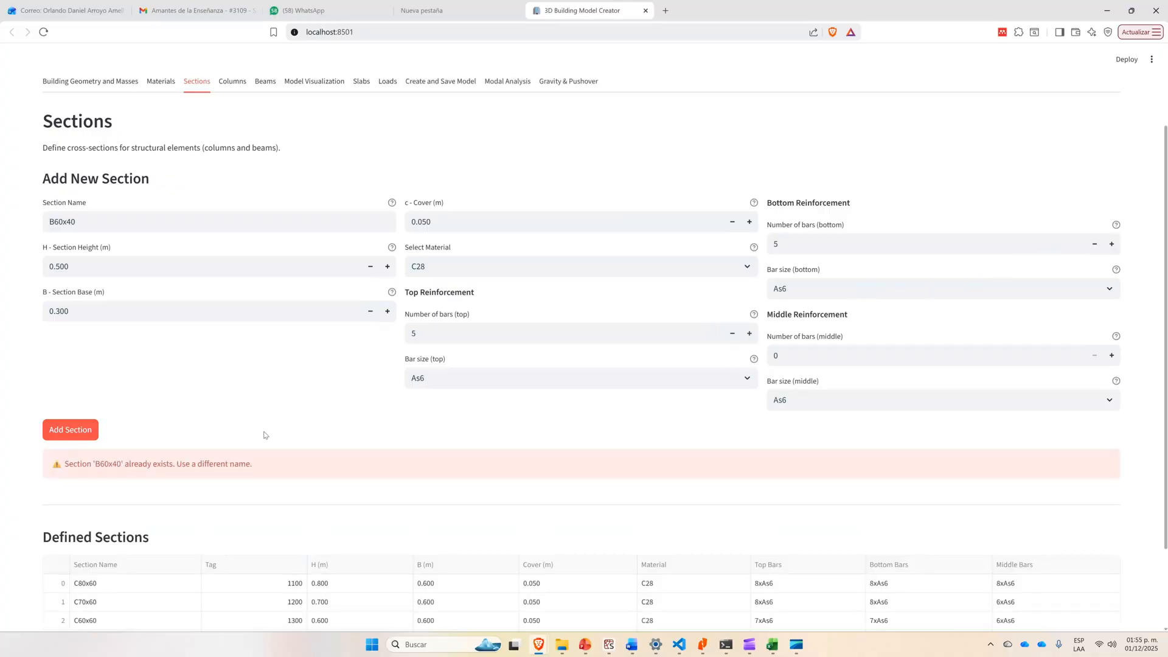
Rename the new beam section as B50x30 and add it to the defined sections.
scroll(231, 461, "down", 2)
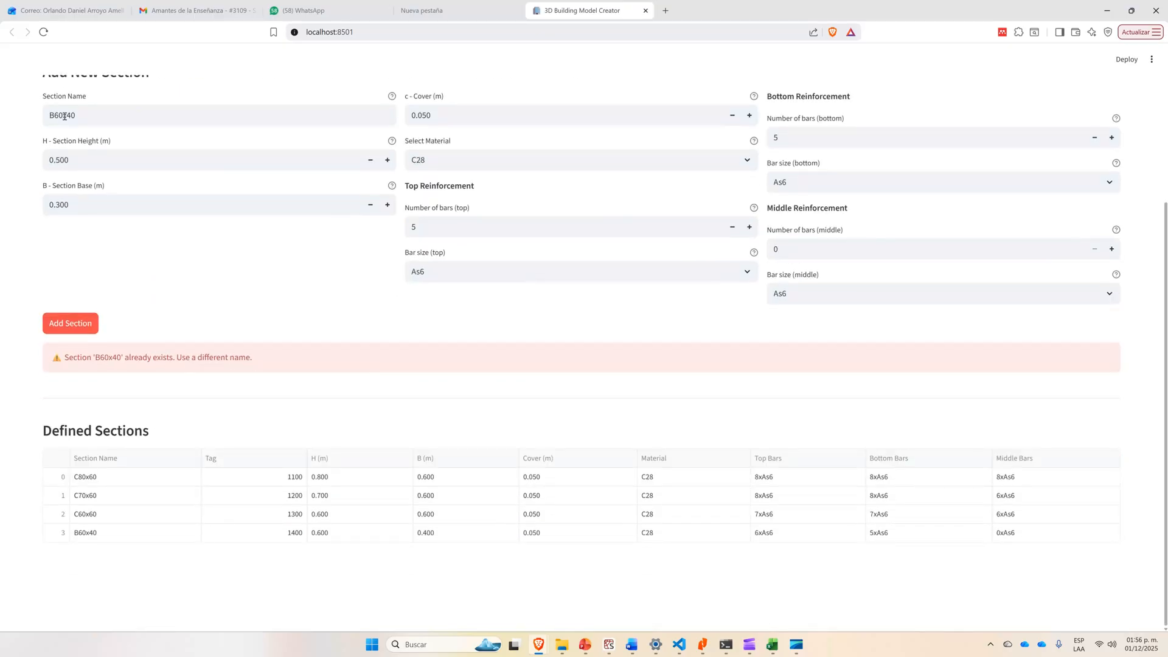
left_click_drag(58, 114, 53, 115)
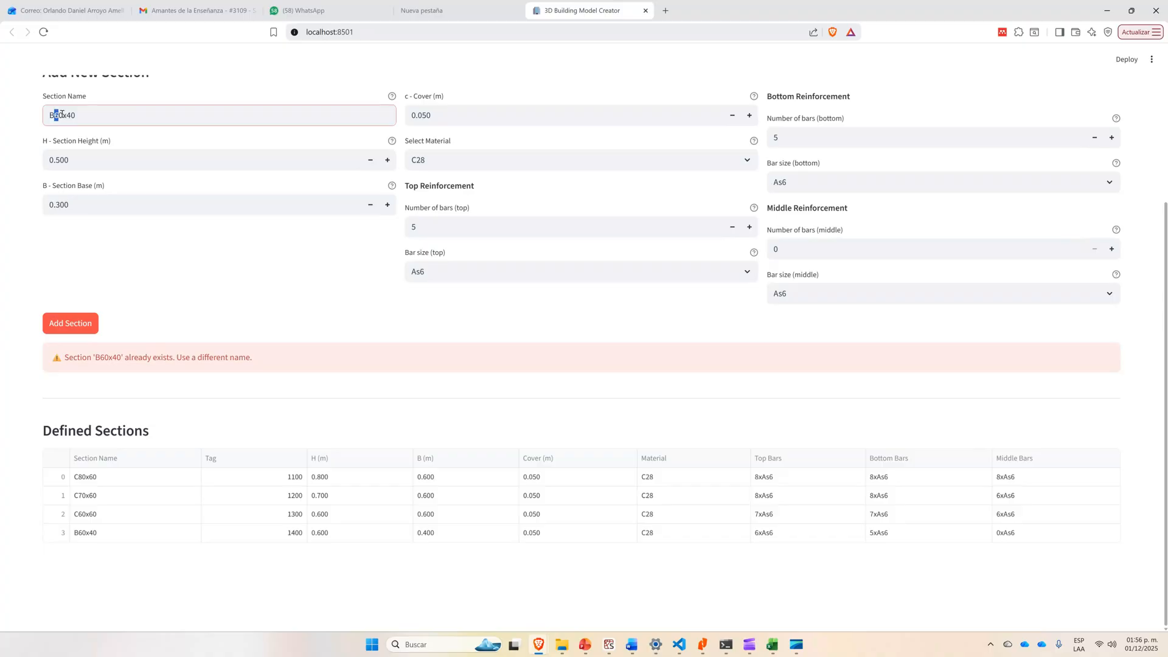
type("5")
left_click(83, 118)
left_click_drag(78, 116, 70, 115)
type("30")
left_click(71, 326)
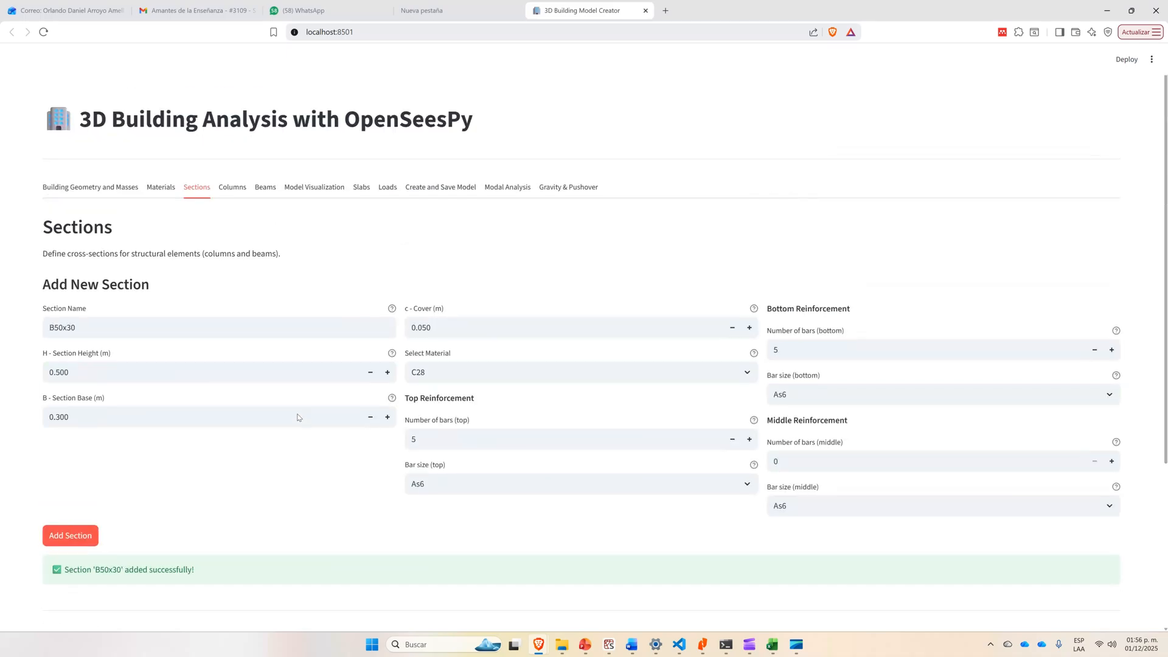
scroll(298, 418, "up", 3)
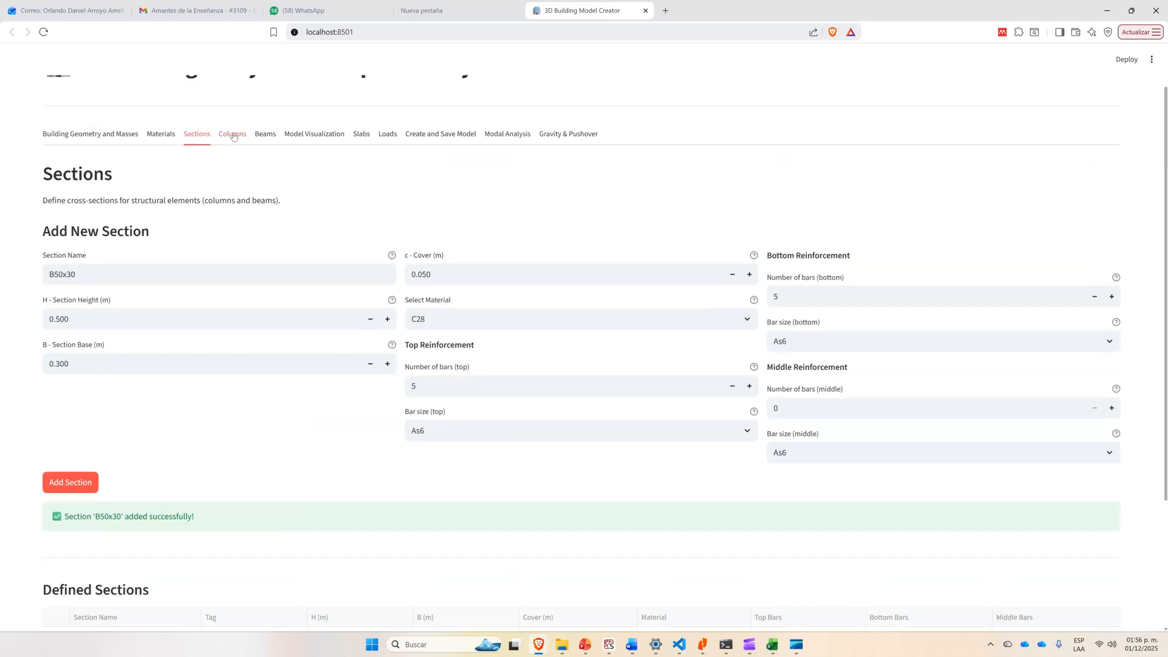
Open the column assignment for Floor 1 and compare its X Axis 1 columns with the column layout on the PowerPoint slide.
left_click(233, 137)
scroll(474, 320, "down", 2)
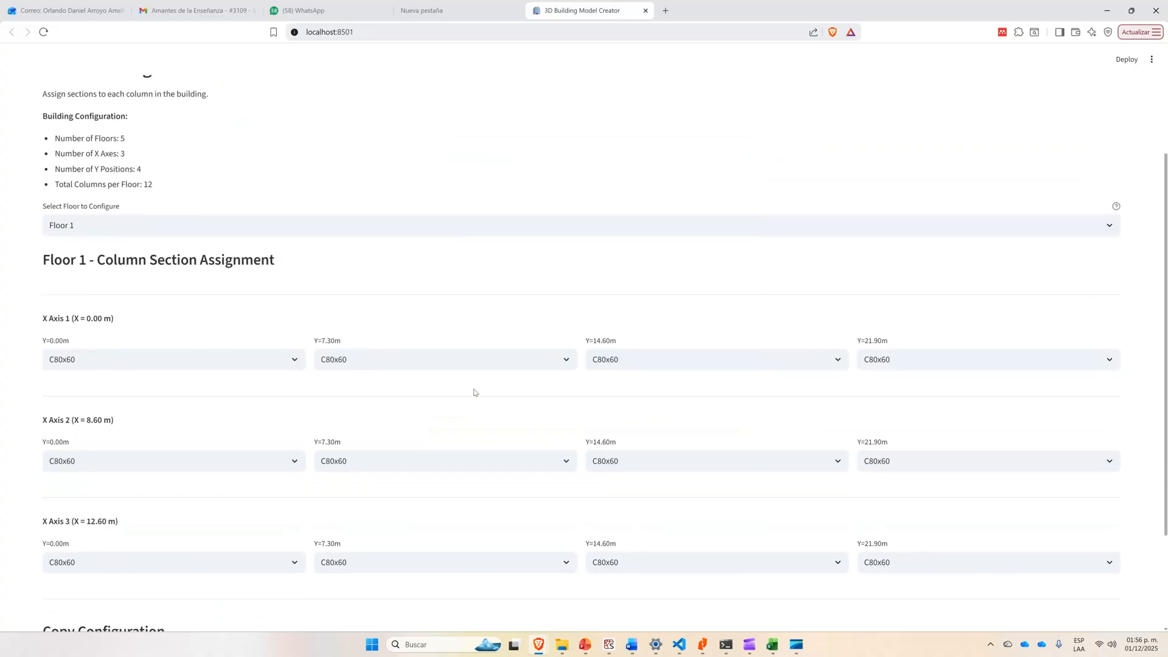
scroll(232, 334, "down", 1)
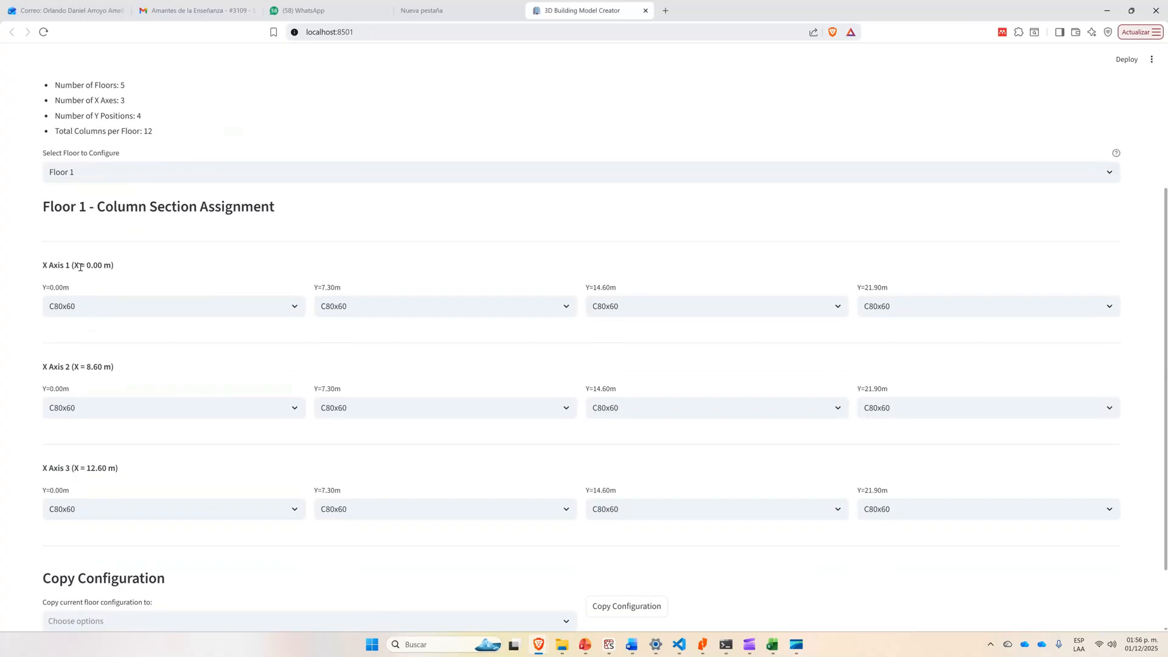
left_click_drag(117, 268, 38, 266)
left_click(125, 266)
key("alt+Tab")
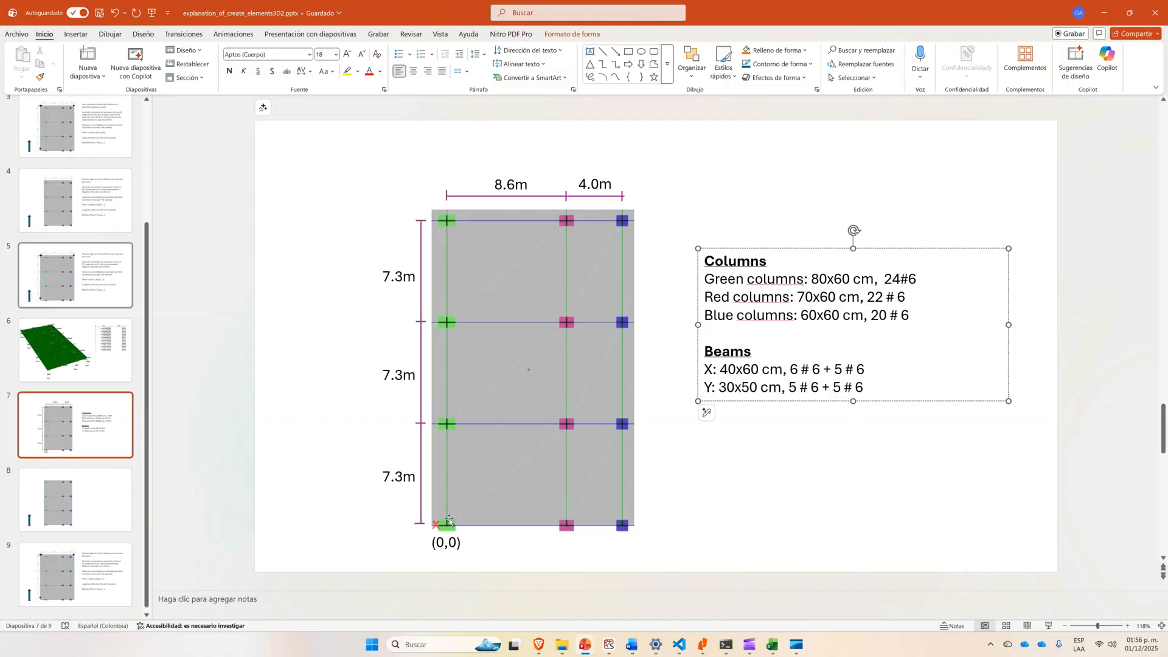
key("alt+Tab")
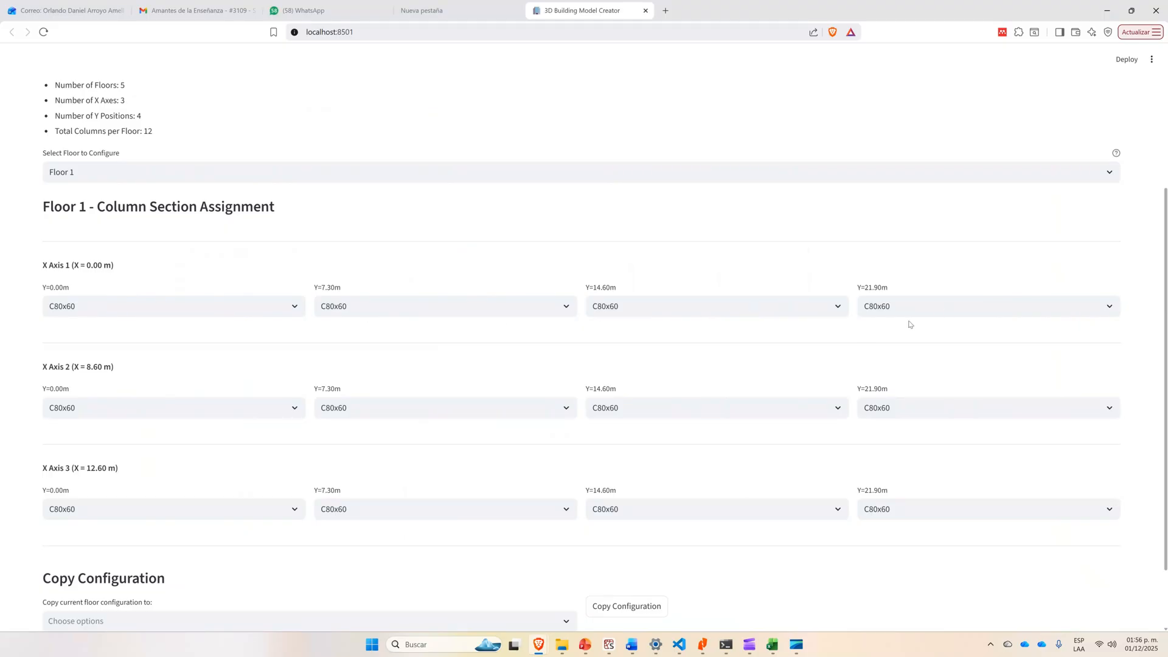
key("alt+Tab")
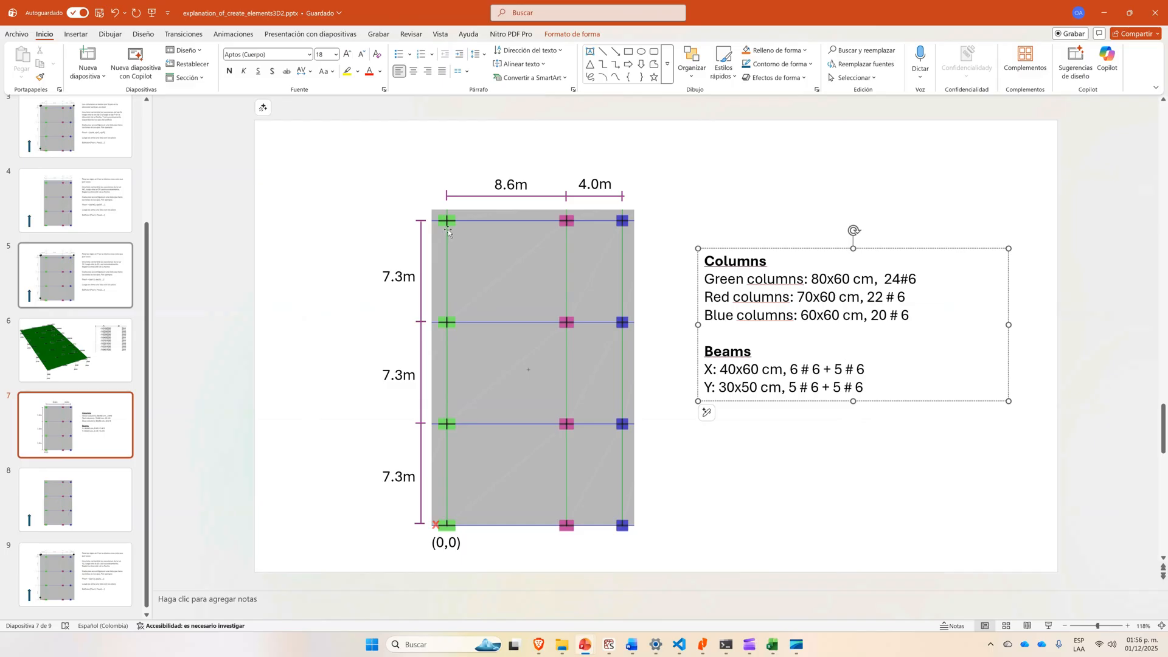
key("alt+Tab")
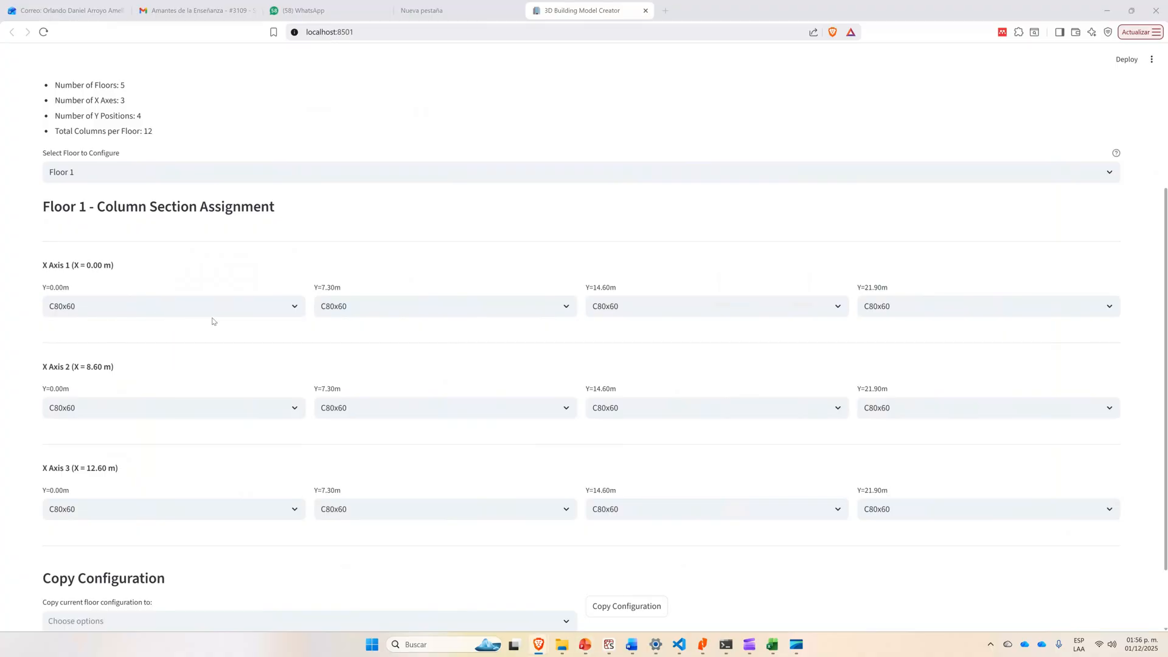
key("alt+Tab")
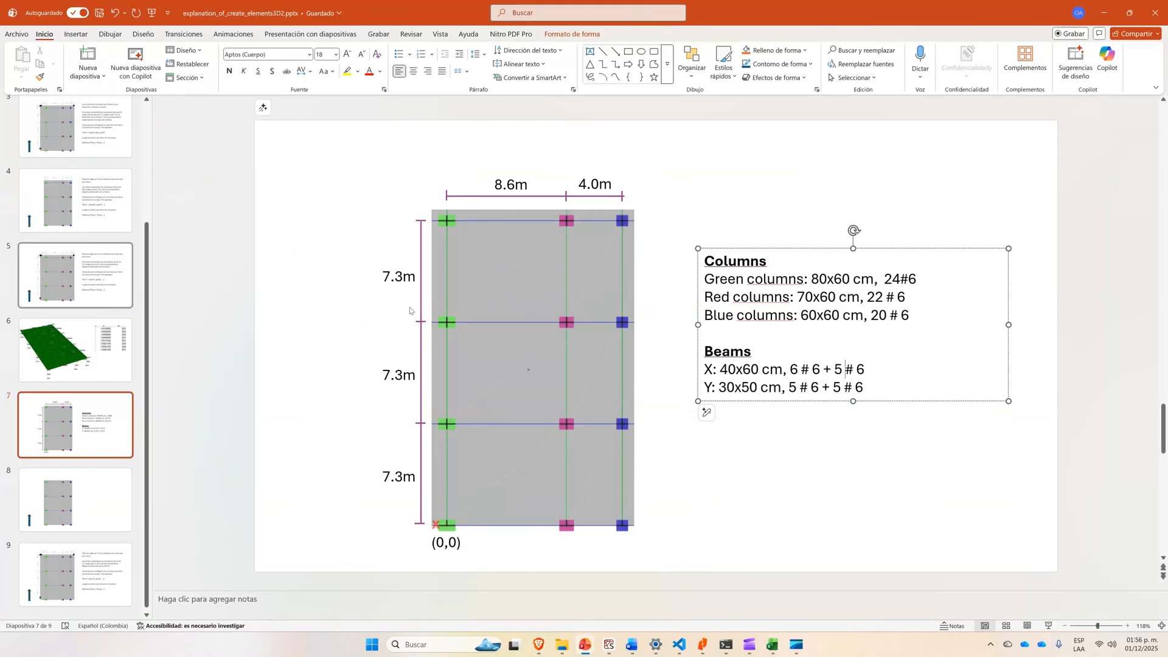
key("alt+Tab")
key("alt+Tab")
key("alt+Tab")
Assign section C70x60 to all four Floor 1 columns on X Axis 2 (X = 8.60 m).
left_click(166, 407)
left_click(166, 450)
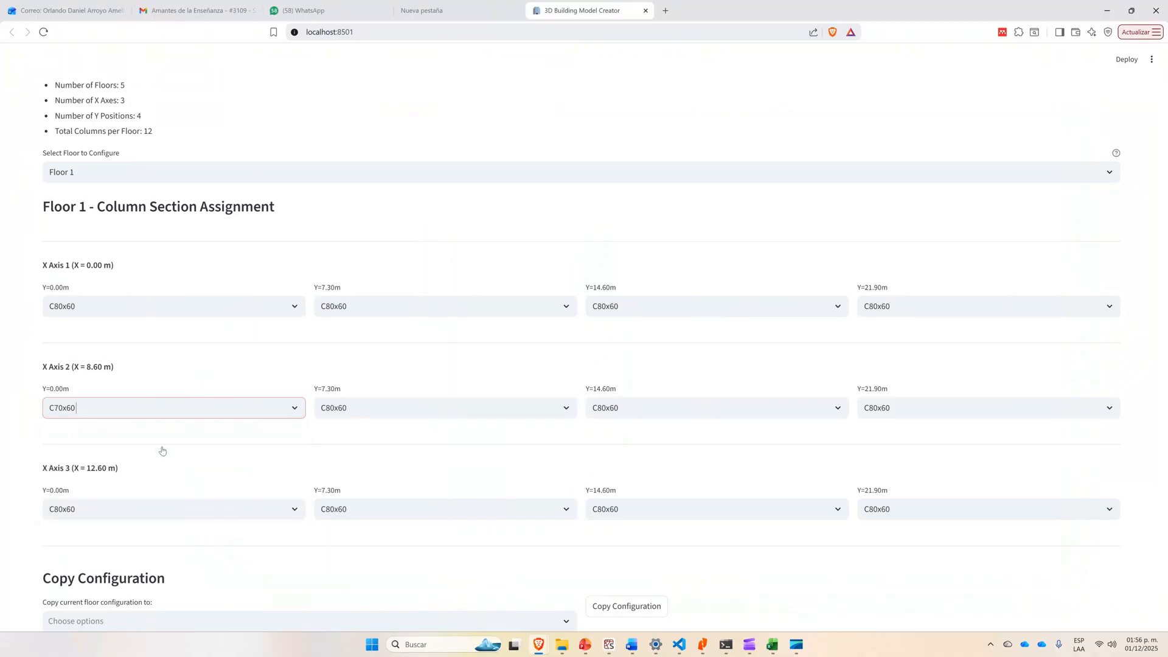
left_click(440, 410)
left_click(442, 449)
left_click(659, 407)
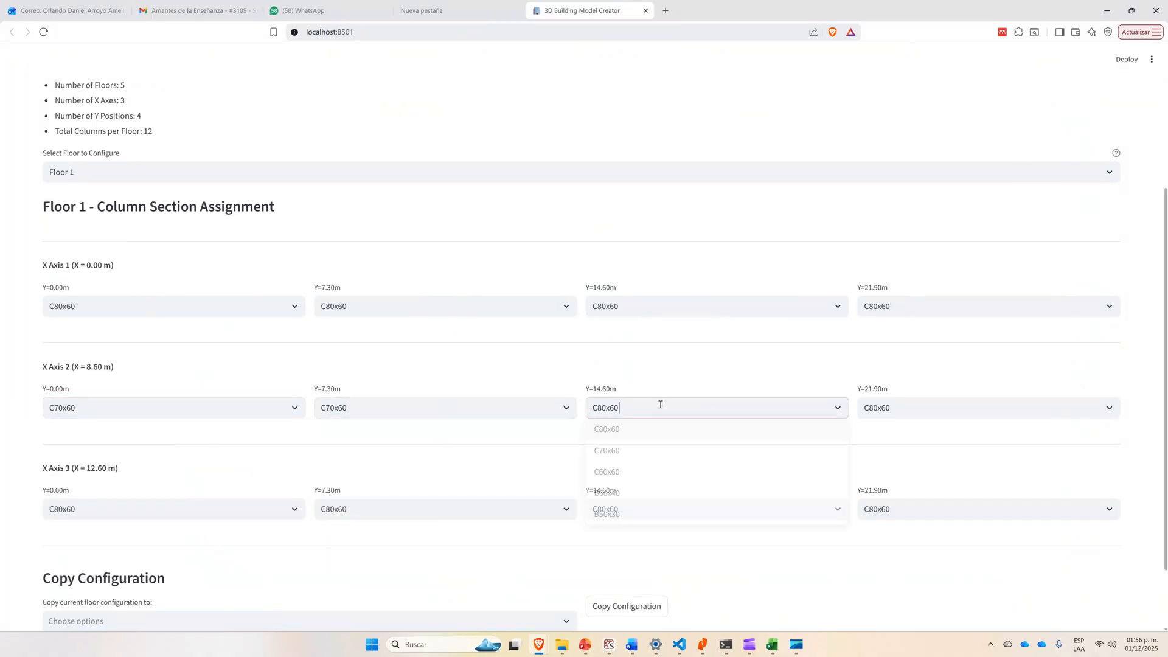
left_click(649, 453)
left_click(936, 407)
left_click(907, 451)
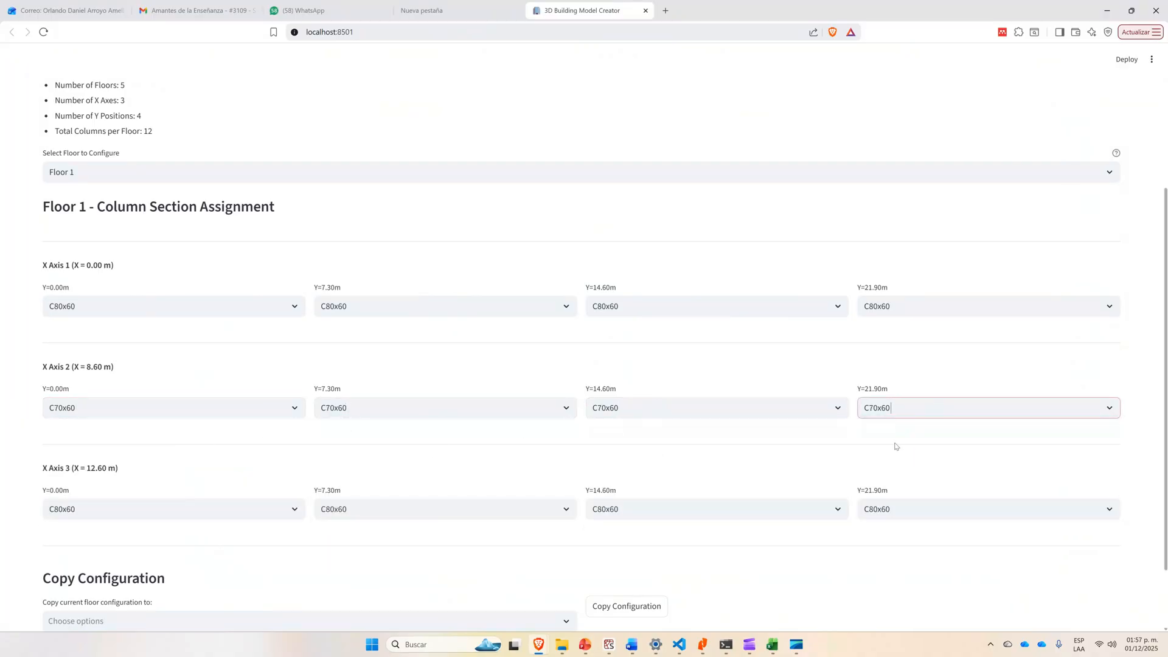
Check the column layout on the PowerPoint slide and assign section C60x60 to all four Floor 1 columns on X Axis 3 (X = 12.60 m).
key("alt+Tab")
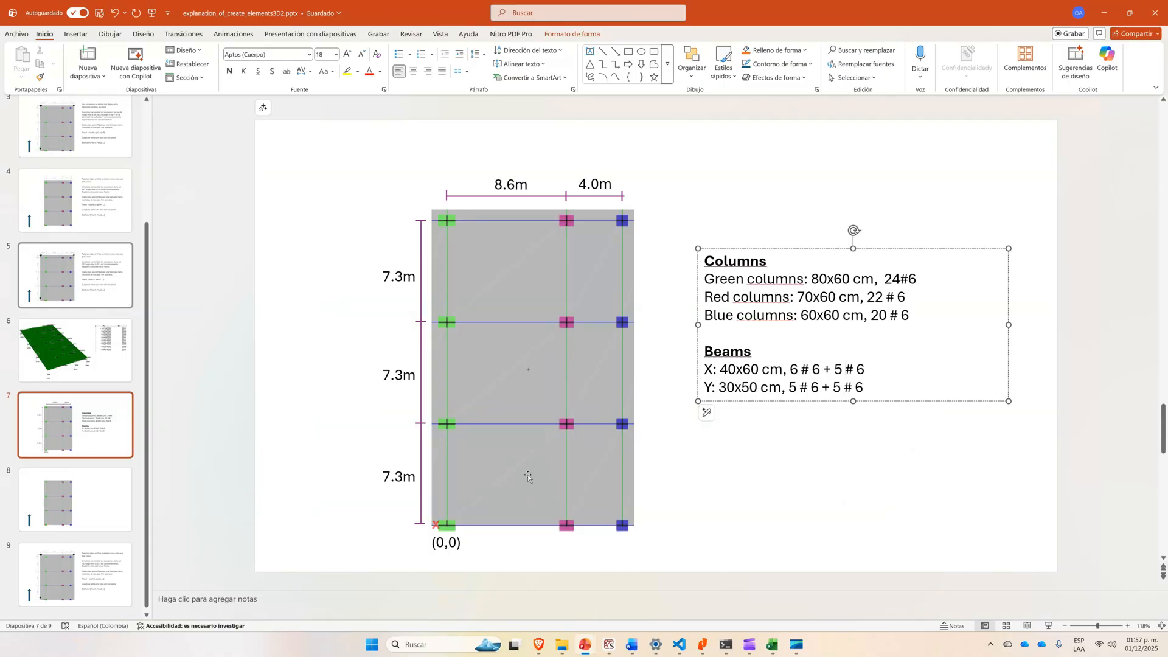
key("alt+Tab")
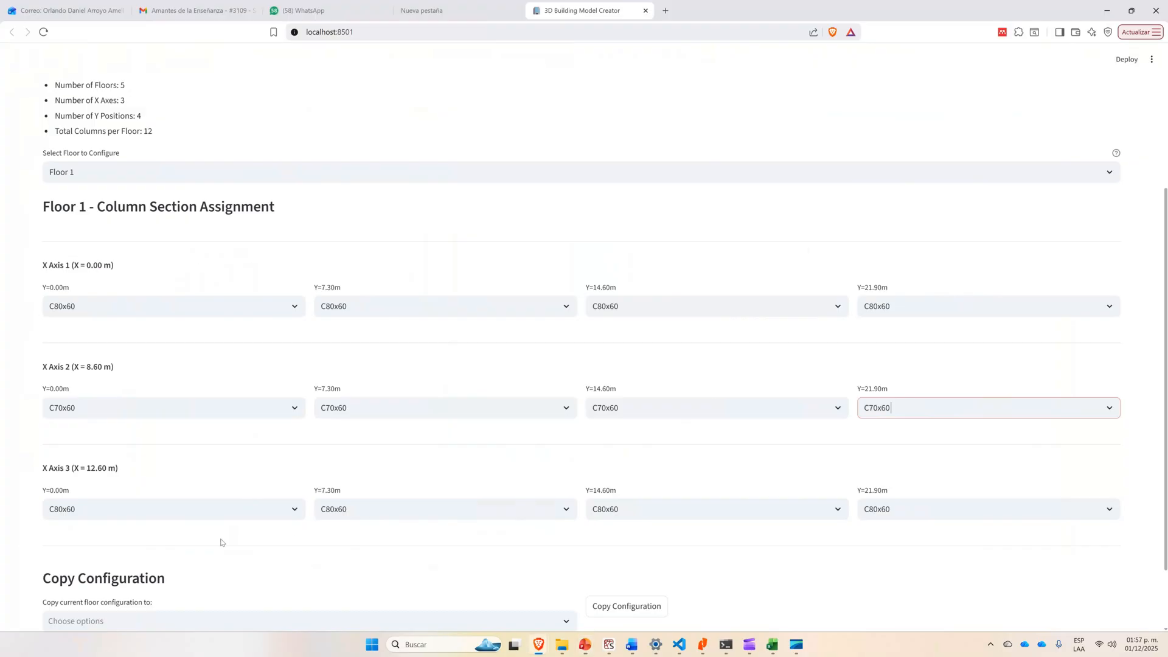
left_click(197, 518)
left_click(144, 572)
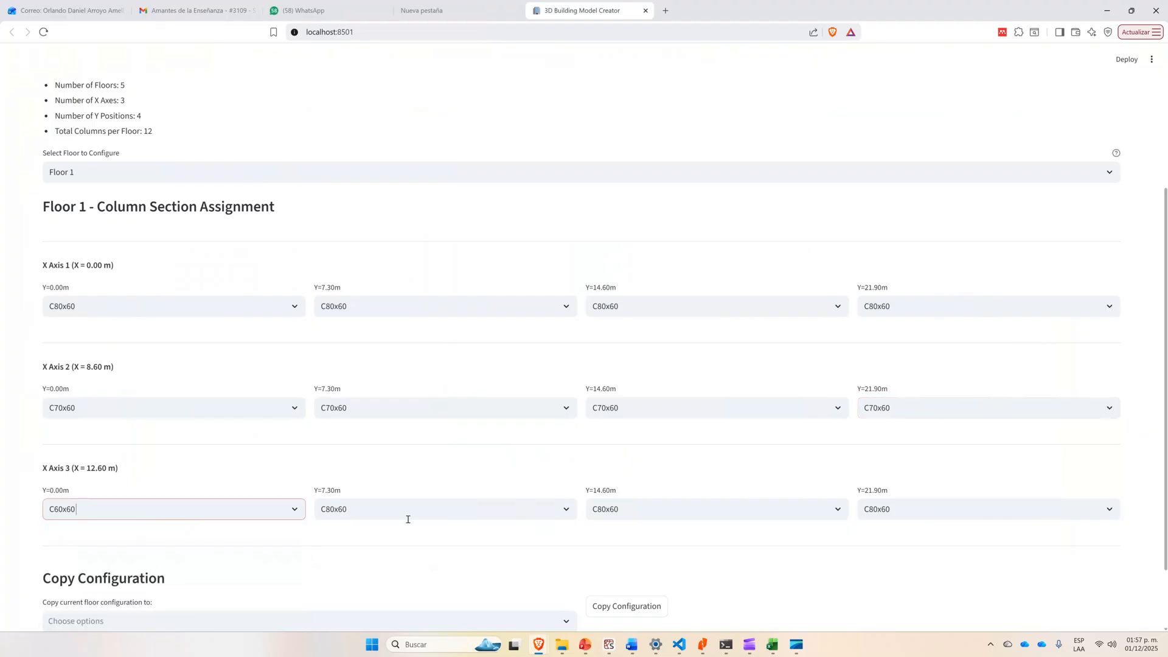
left_click(436, 520)
left_click(386, 573)
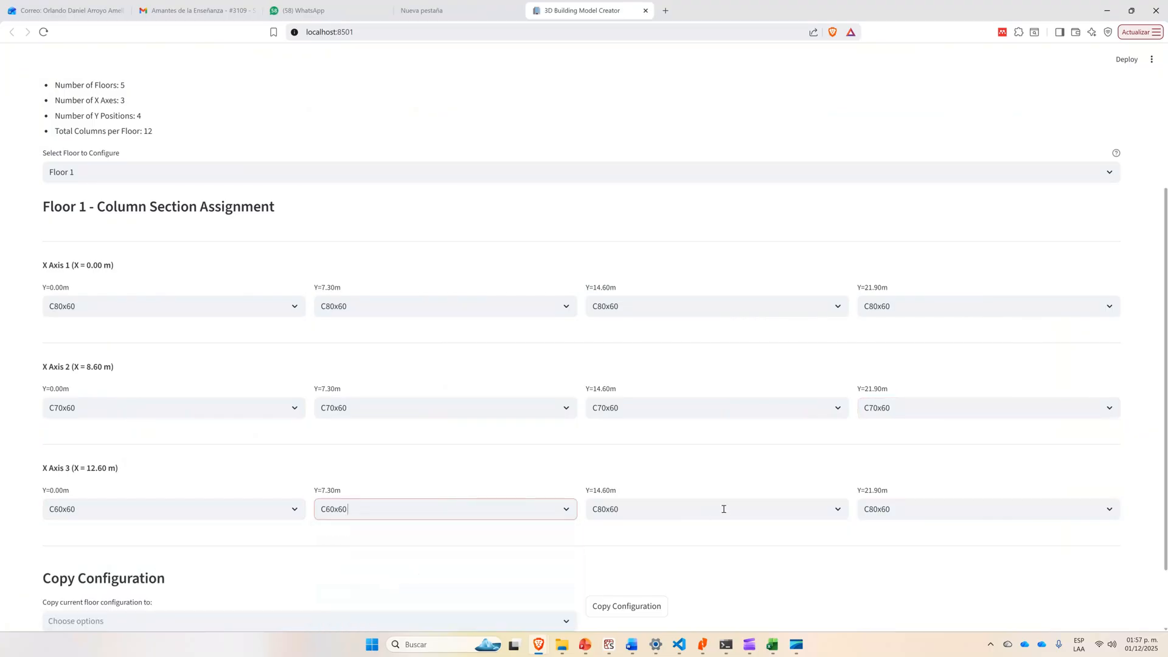
left_click(724, 508)
left_click(668, 572)
left_click(923, 512)
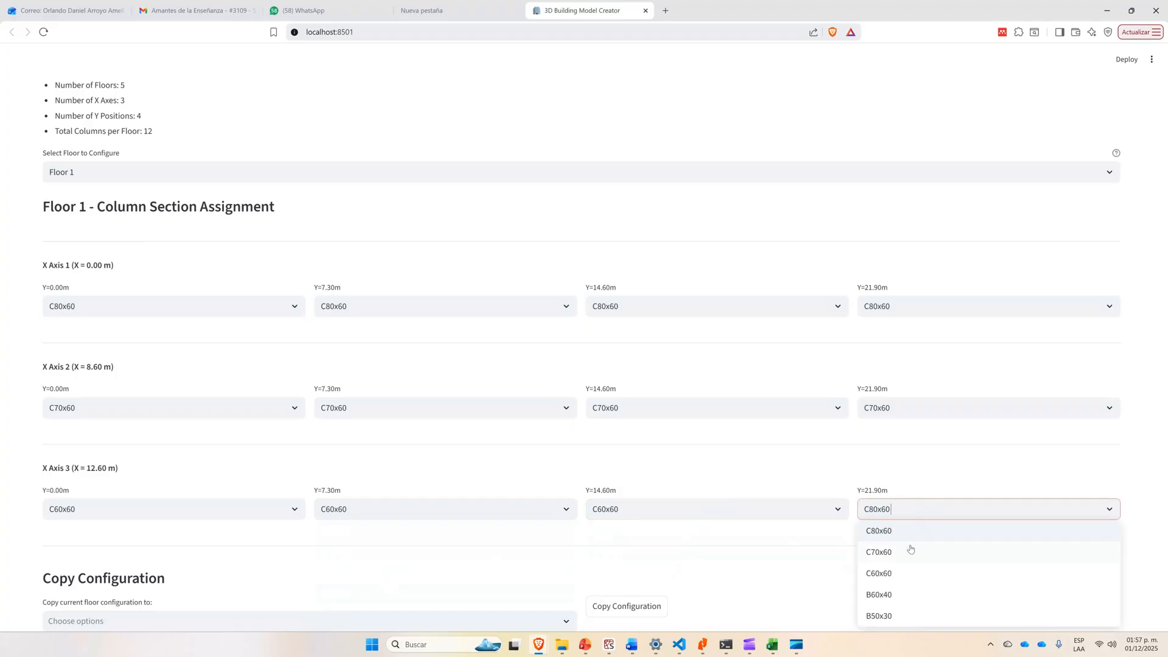
left_click(903, 574)
Copy the Floor 1 column configuration to Floor 2, Floor 3, Floor 4 and Floor 5.
scroll(715, 551, "down", 2)
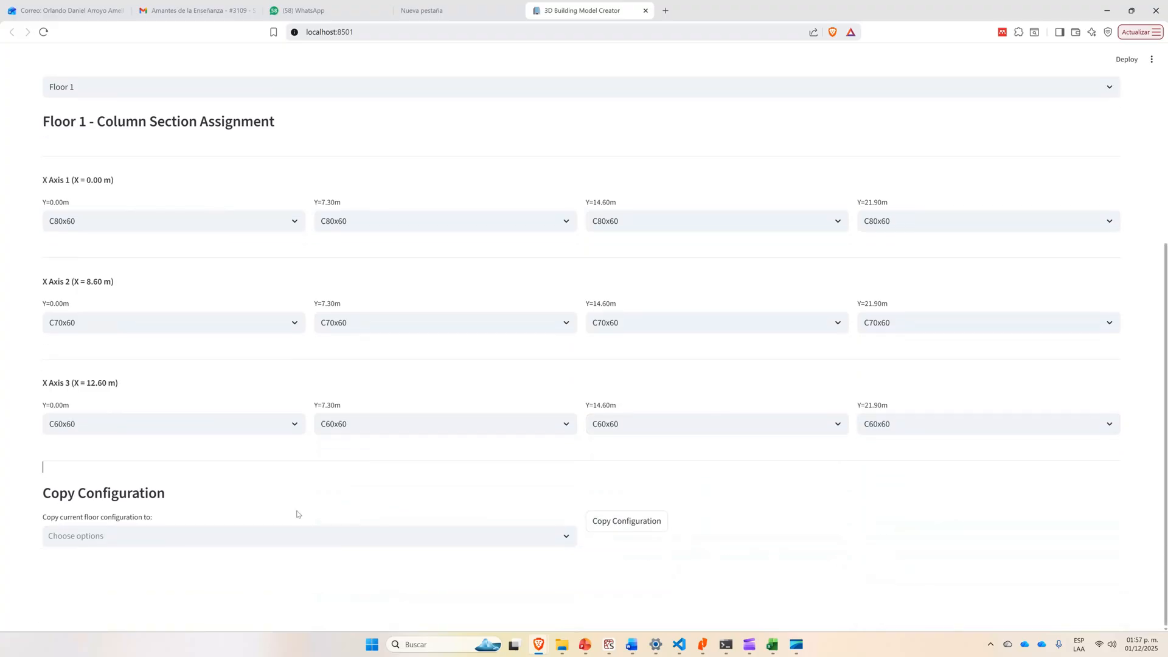
left_click(166, 538)
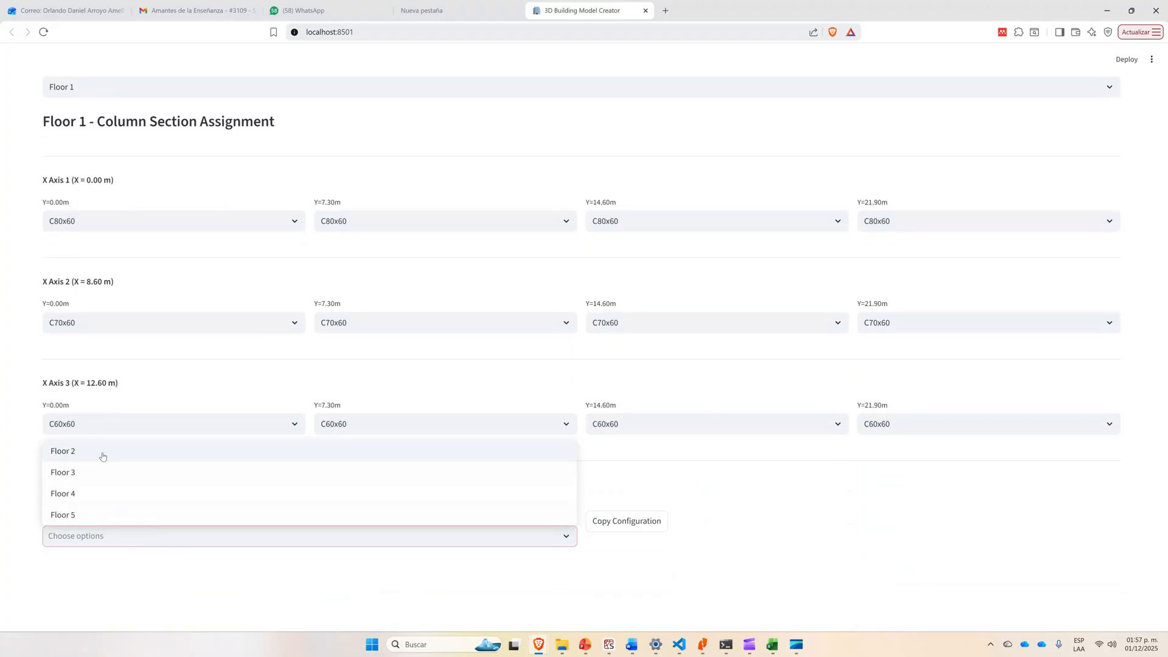
left_click(102, 456)
left_click(91, 563)
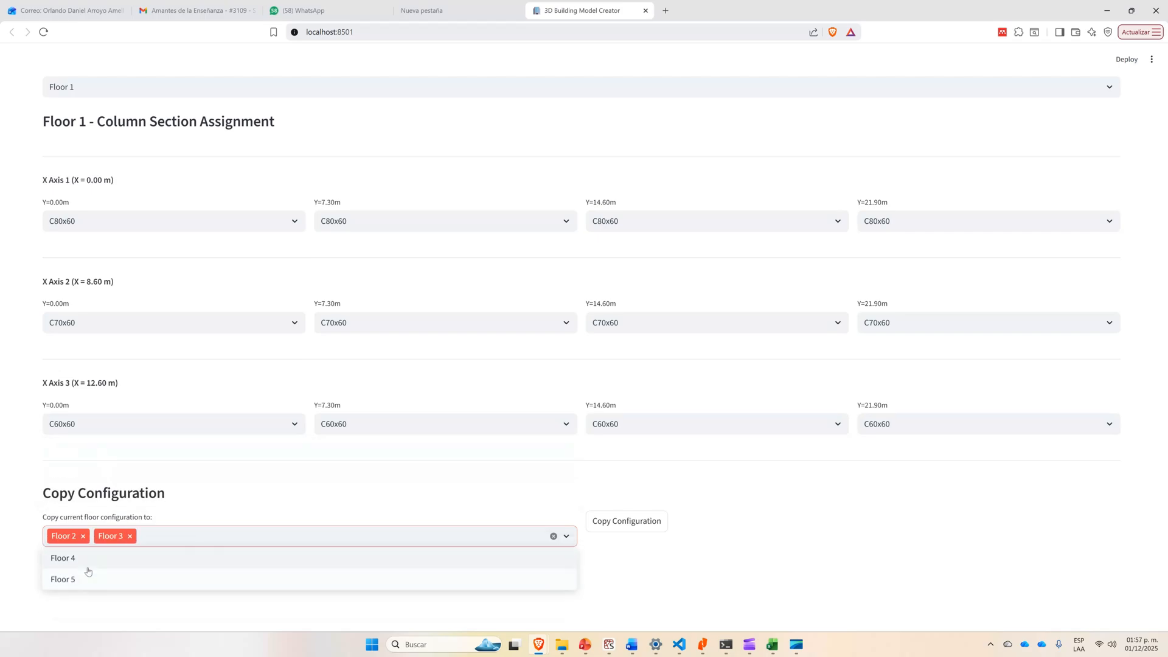
left_click(89, 566)
left_click(91, 569)
left_click(698, 573)
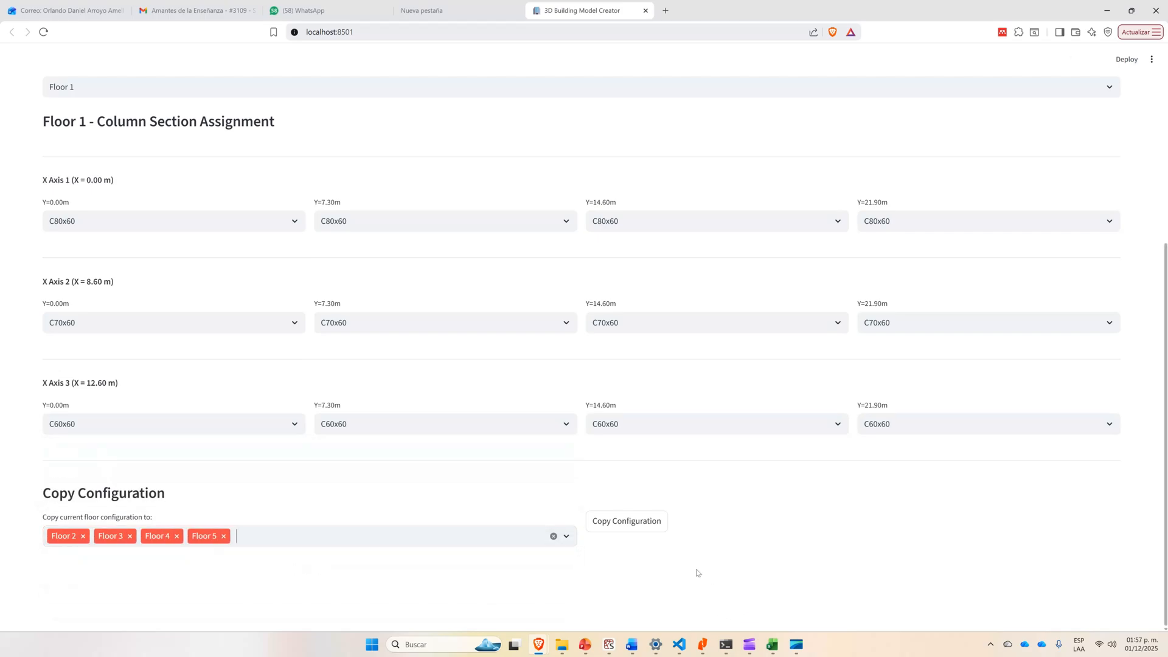
left_click(636, 532)
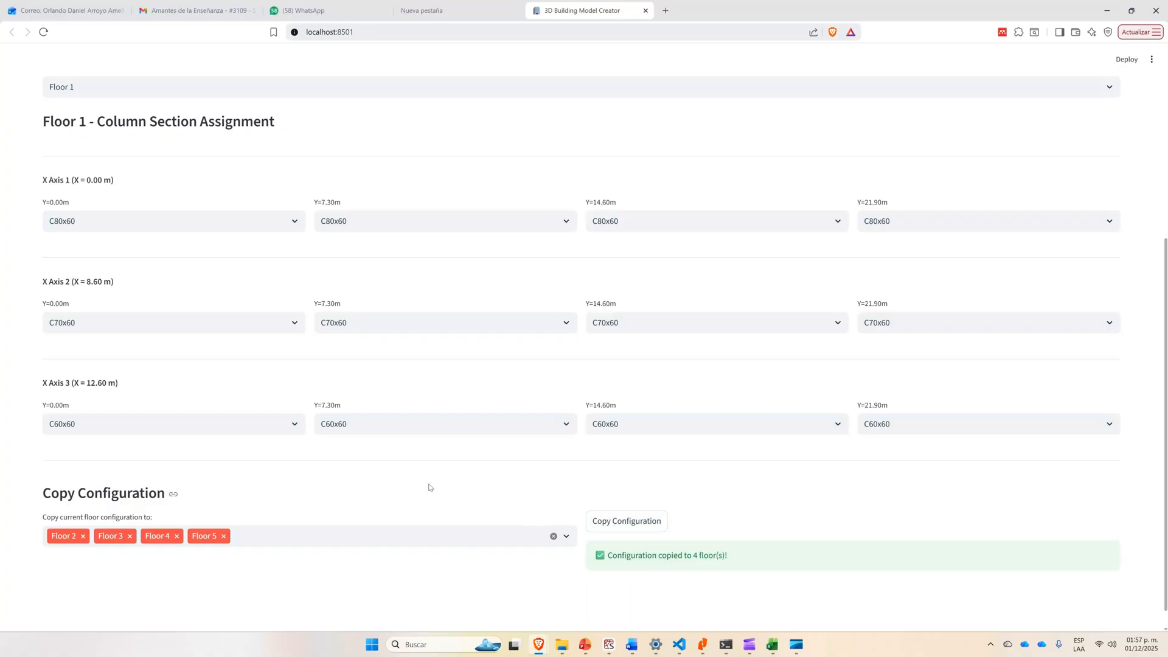
Open the beam assignment for the X direction and check the X beams on the PowerPoint slide.
scroll(416, 497, "up", 5)
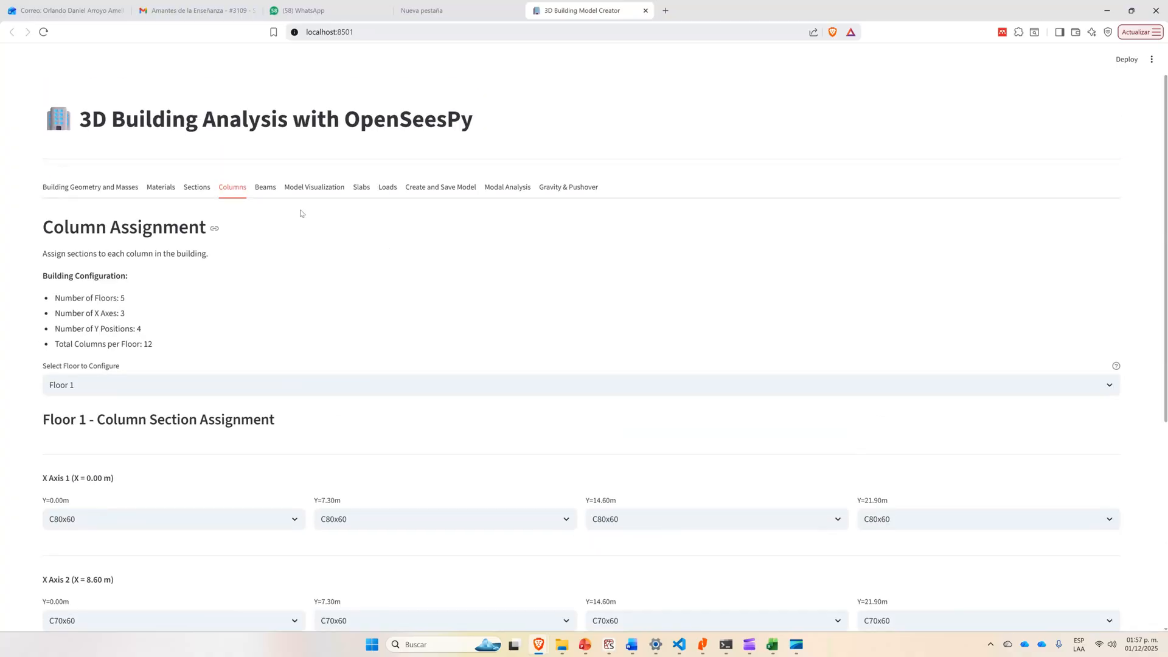
left_click(265, 187)
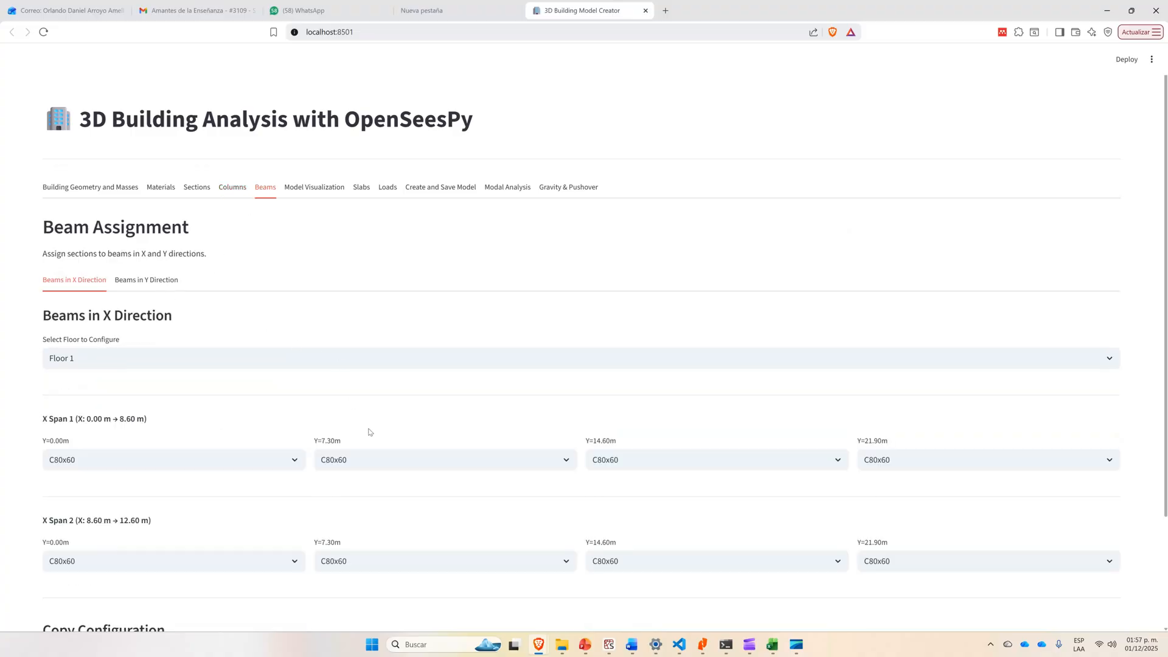
key("alt+Tab")
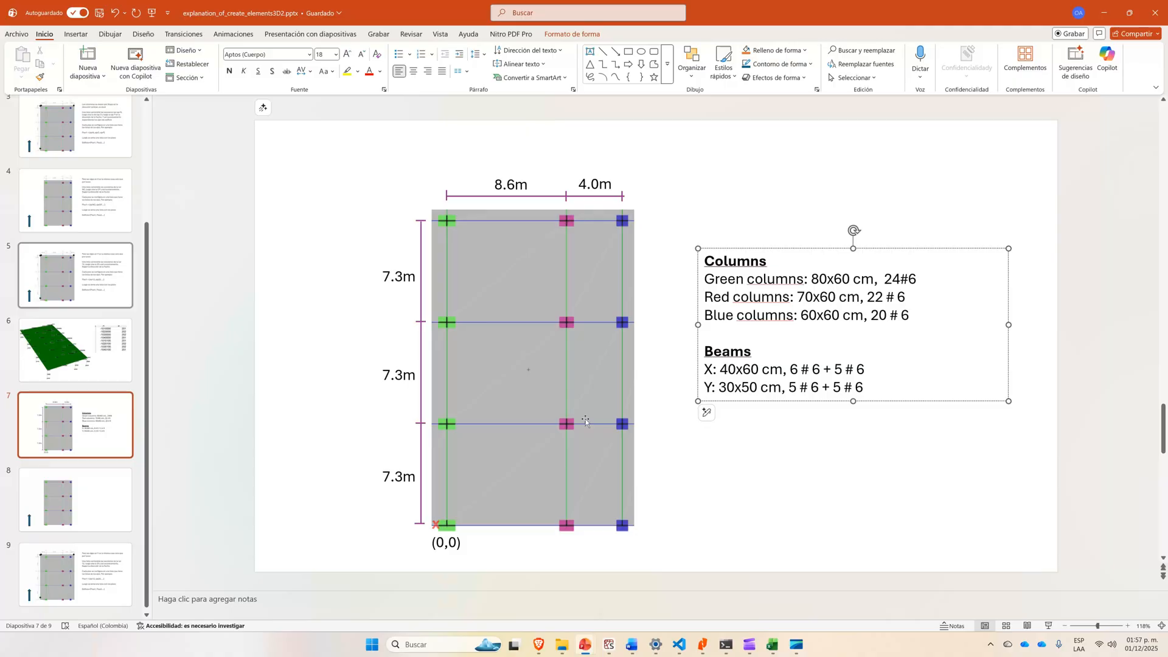
key("alt+Tab")
Assign section B60x40 to all four Floor 1 X-direction beams in X Span 1 (0.00 m to 8.60 m).
left_click(120, 453)
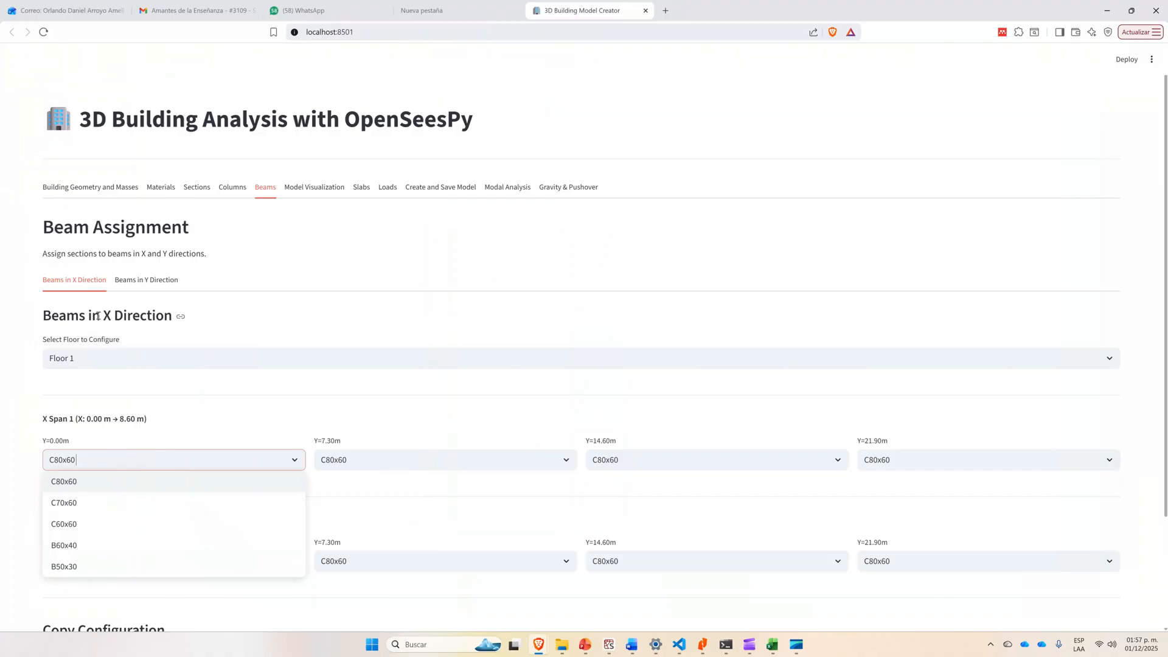
left_click(103, 546)
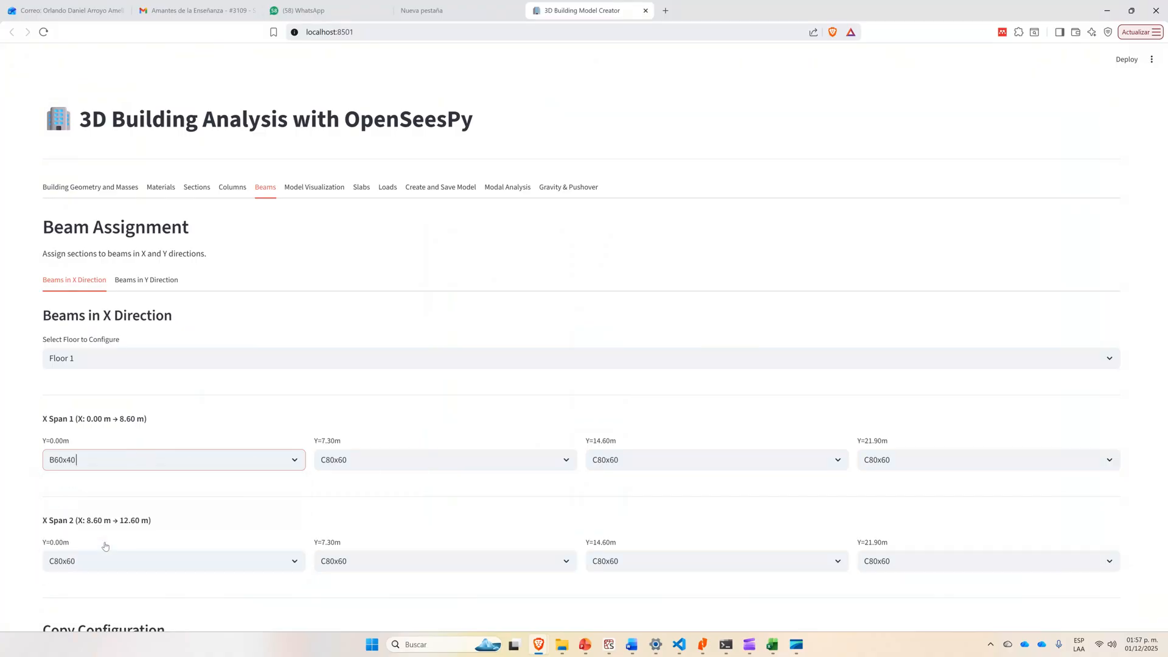
left_click(395, 459)
left_click(370, 545)
scroll(526, 424, "down", 1)
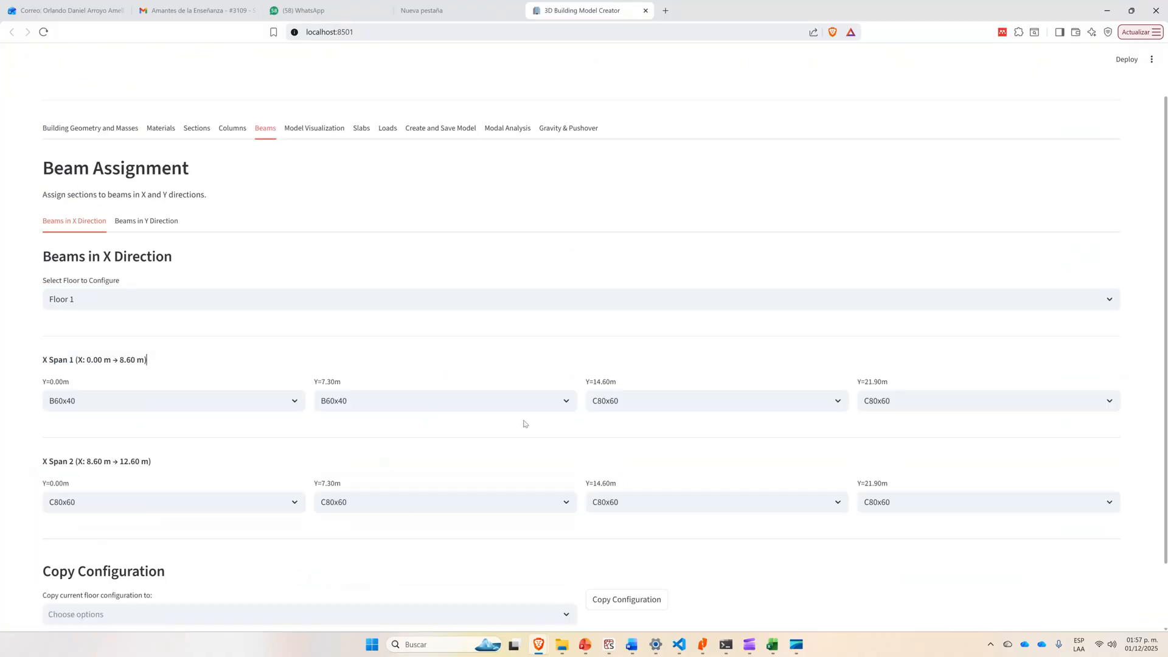
scroll(525, 424, "down", 1)
left_click(721, 351)
left_click(669, 439)
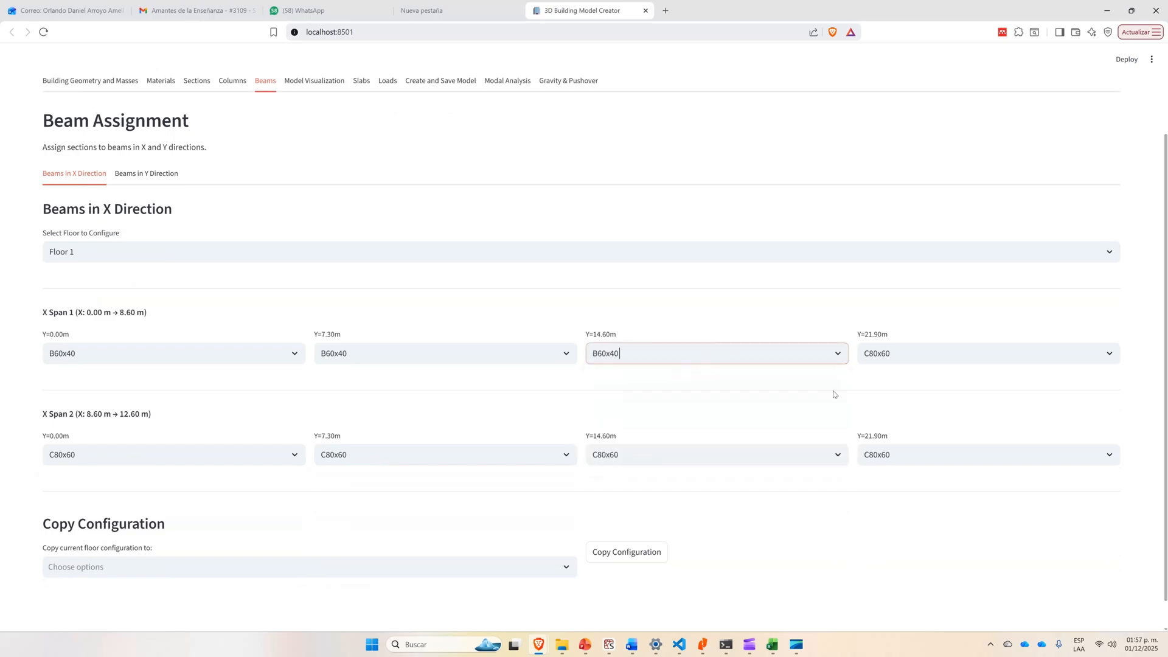
left_click(928, 356)
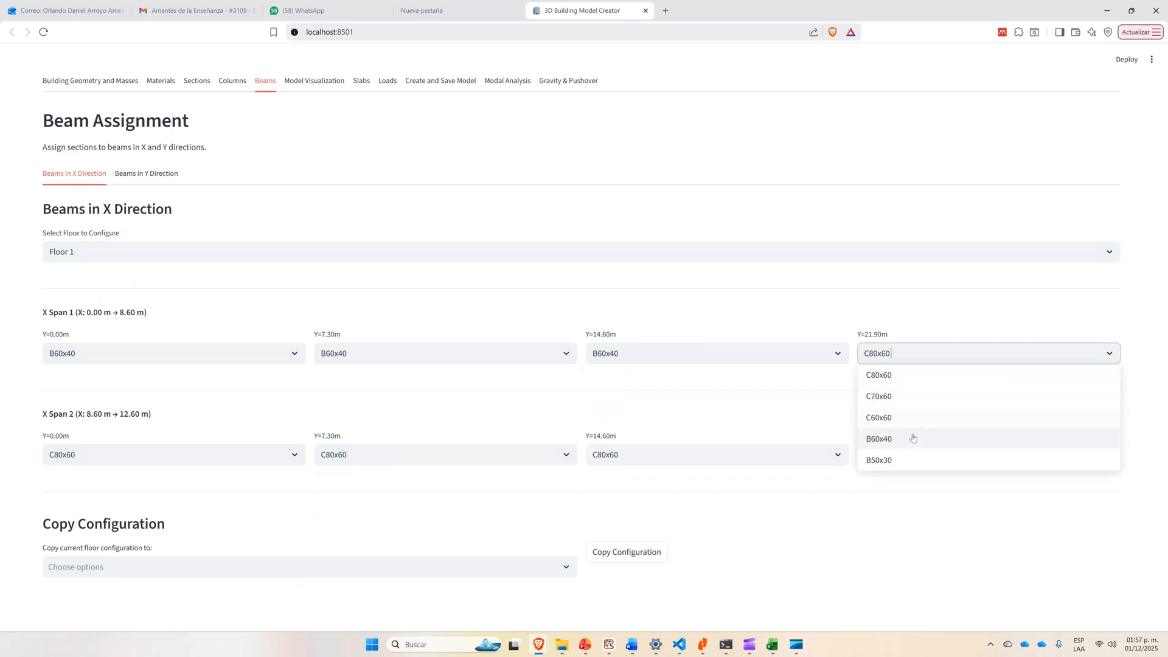
left_click(908, 443)
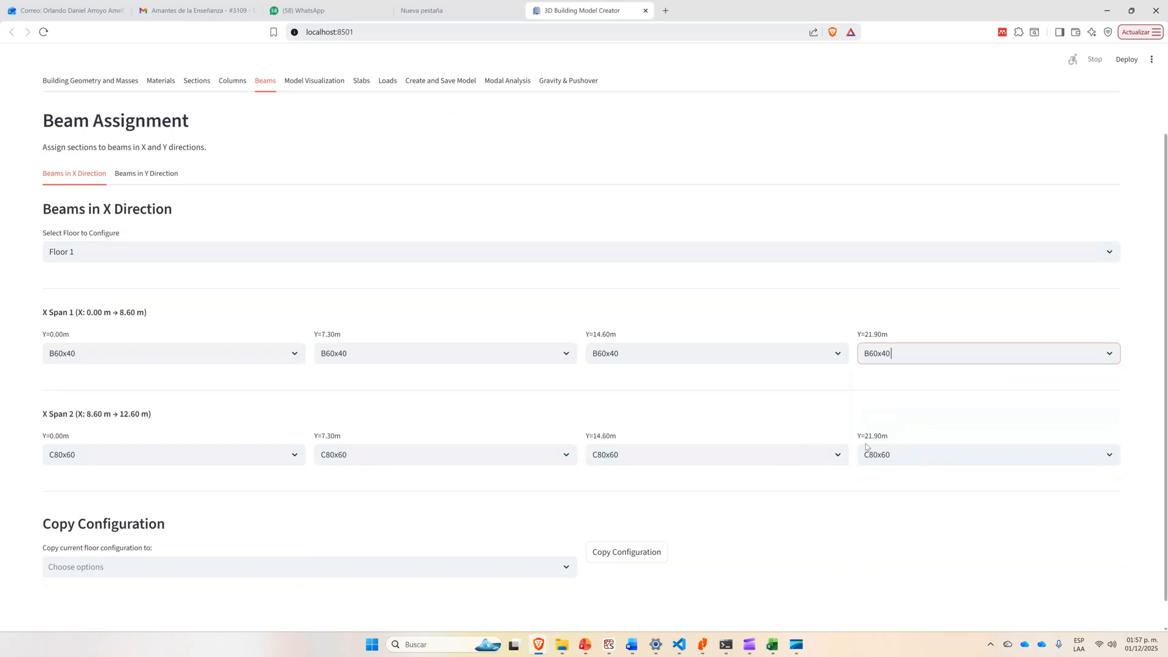
Assign section B60x40 to all four Floor 1 X-direction beams in X Span 2 (8.60 m to 12.60 m).
left_click(80, 455)
left_click(83, 549)
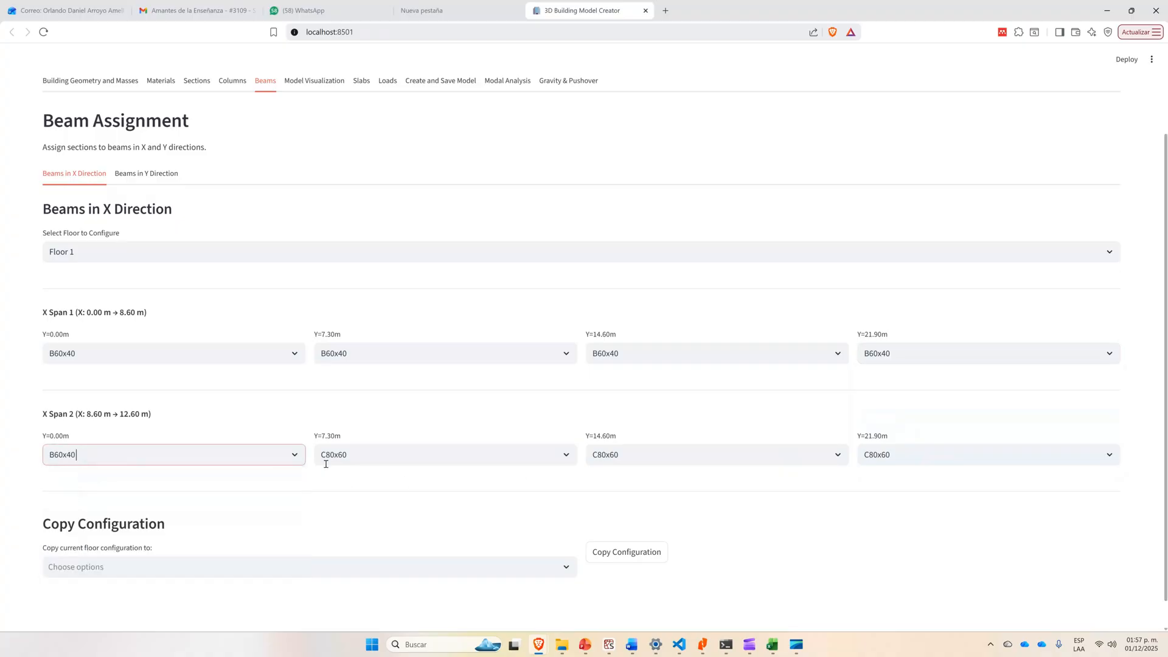
left_click(326, 454)
left_click(357, 541)
left_click(660, 454)
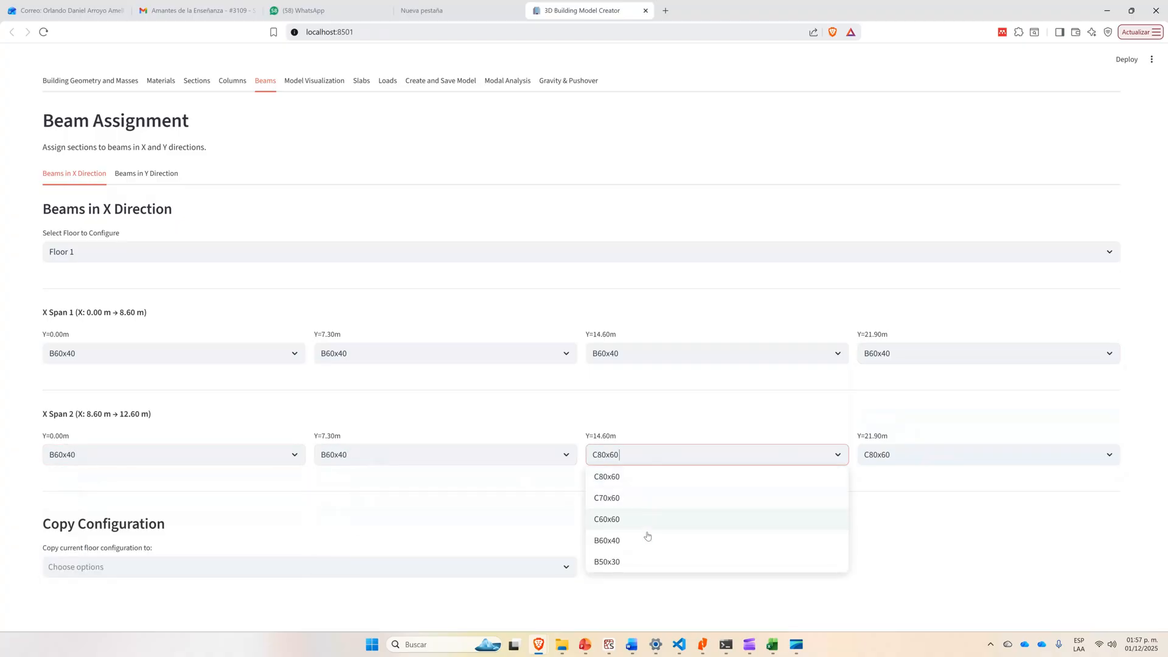
left_click(647, 540)
left_click(921, 455)
left_click(904, 541)
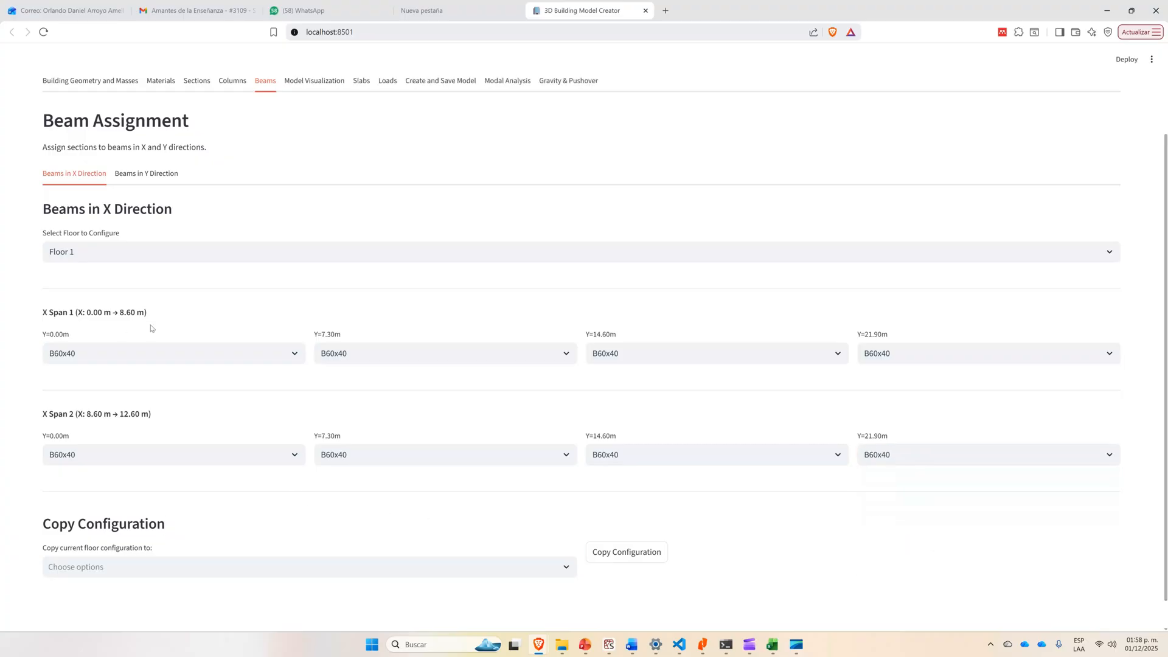
Check the X beams on the PowerPoint slide and copy the Floor 1 X-direction beam configuration to Floor 2, Floor 3, Floor 4 and Floor 5.
key("alt+Tab")
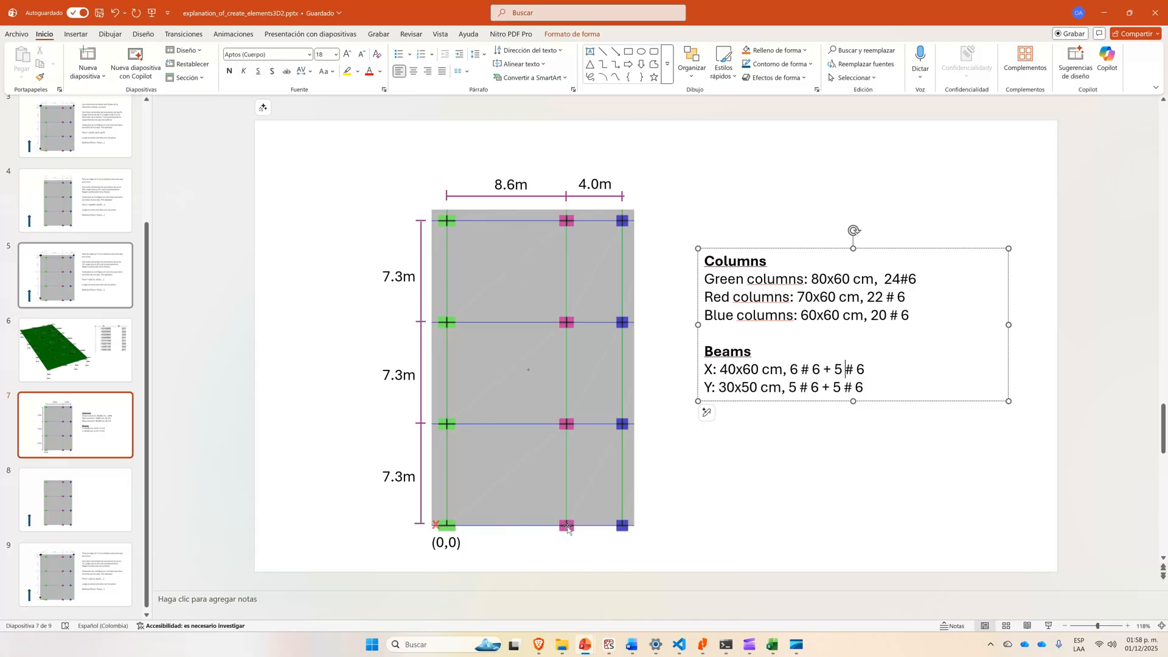
key("alt+Tab")
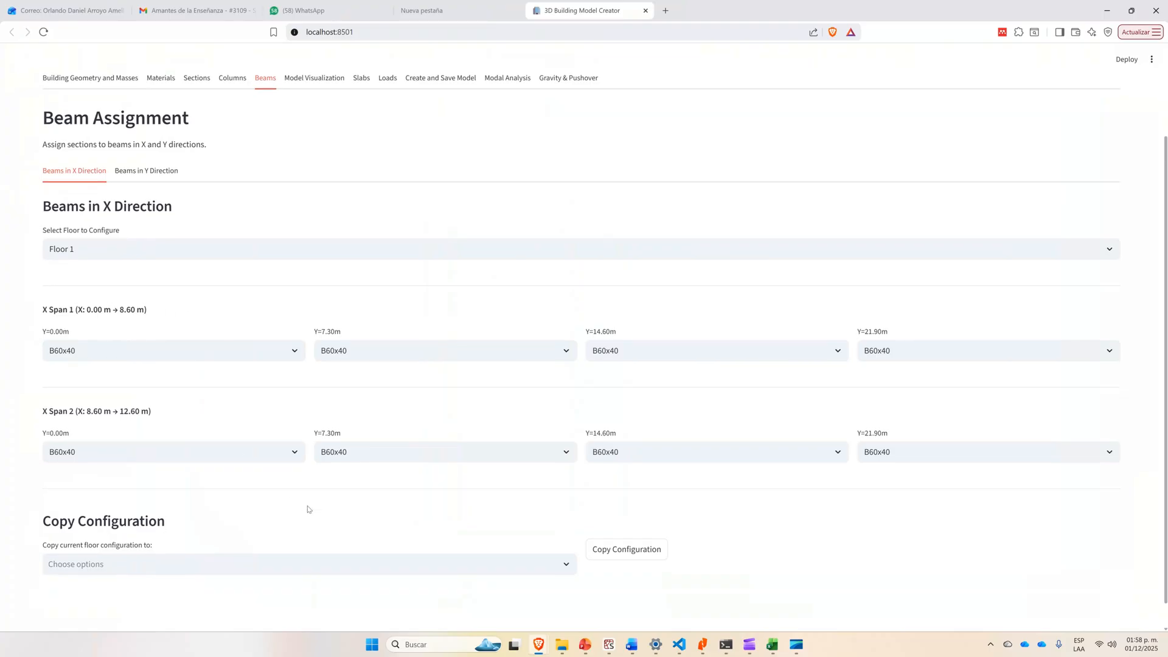
scroll(306, 517, "down", 1)
left_click(246, 534)
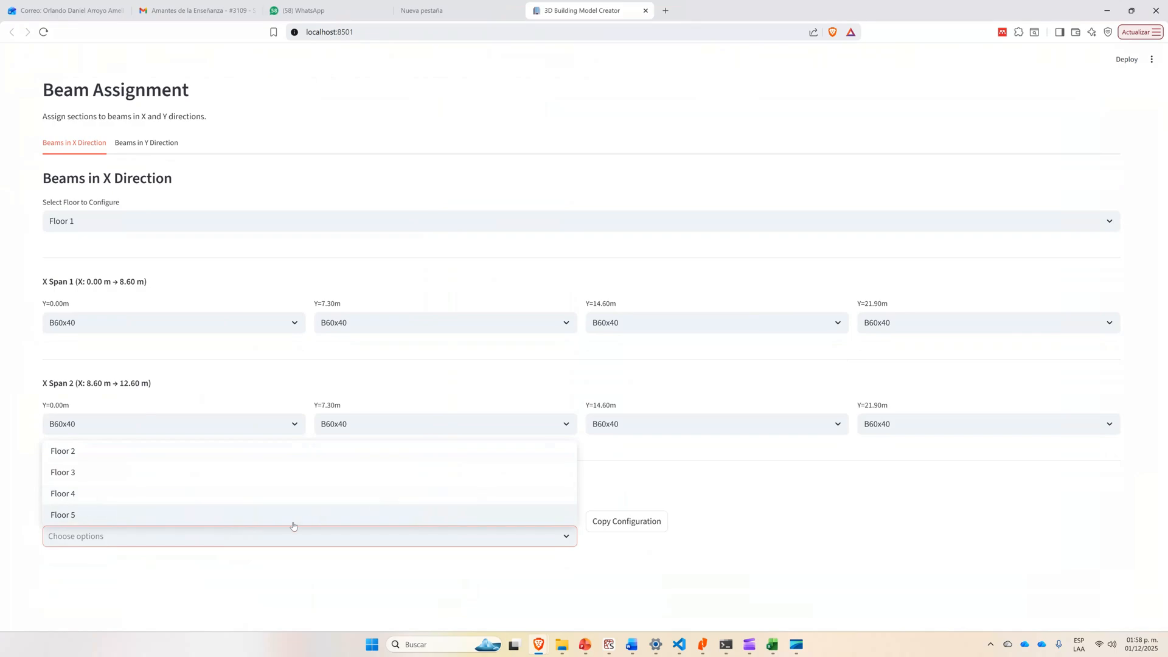
left_click(123, 452)
left_click(98, 569)
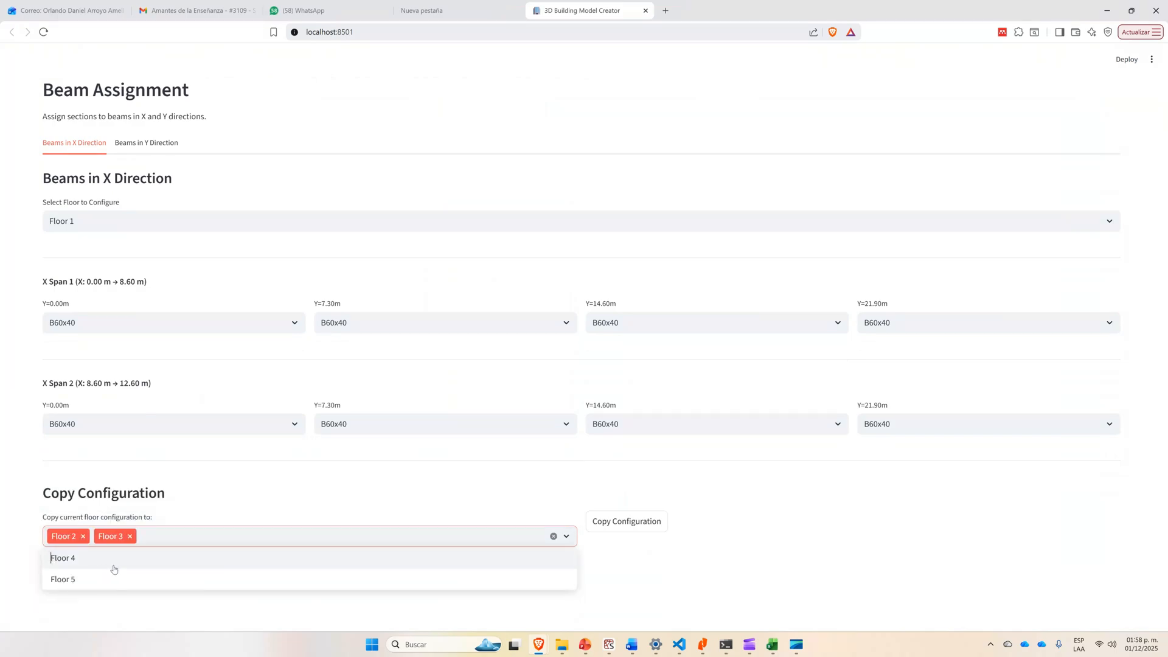
left_click(116, 566)
left_click(129, 563)
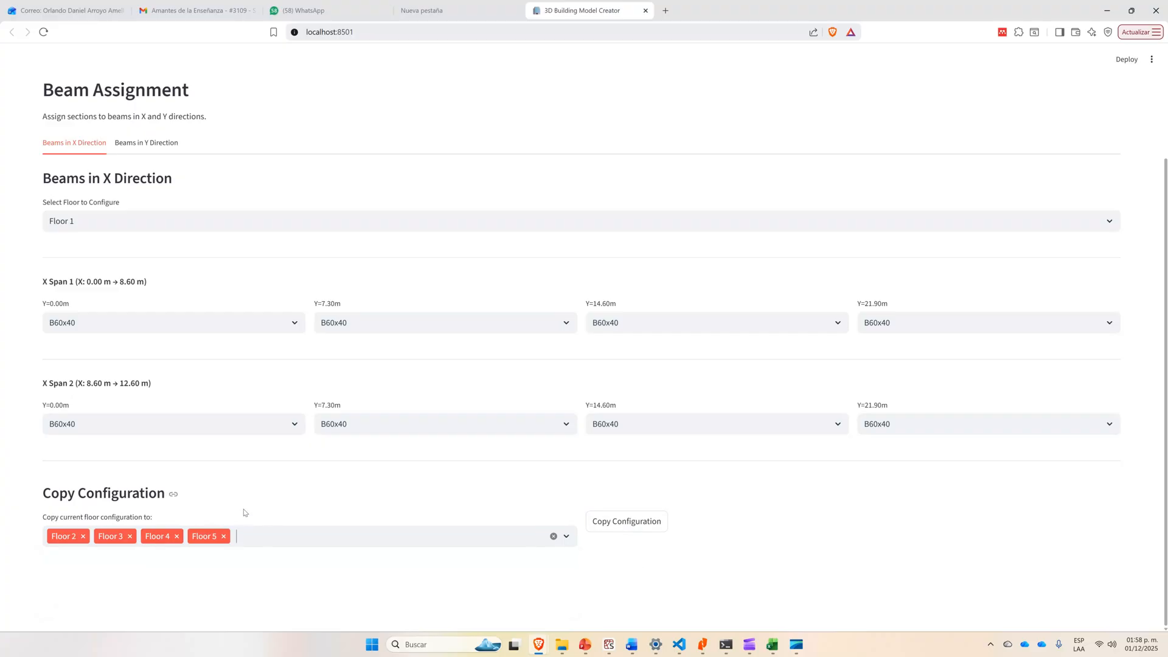
left_click(626, 522)
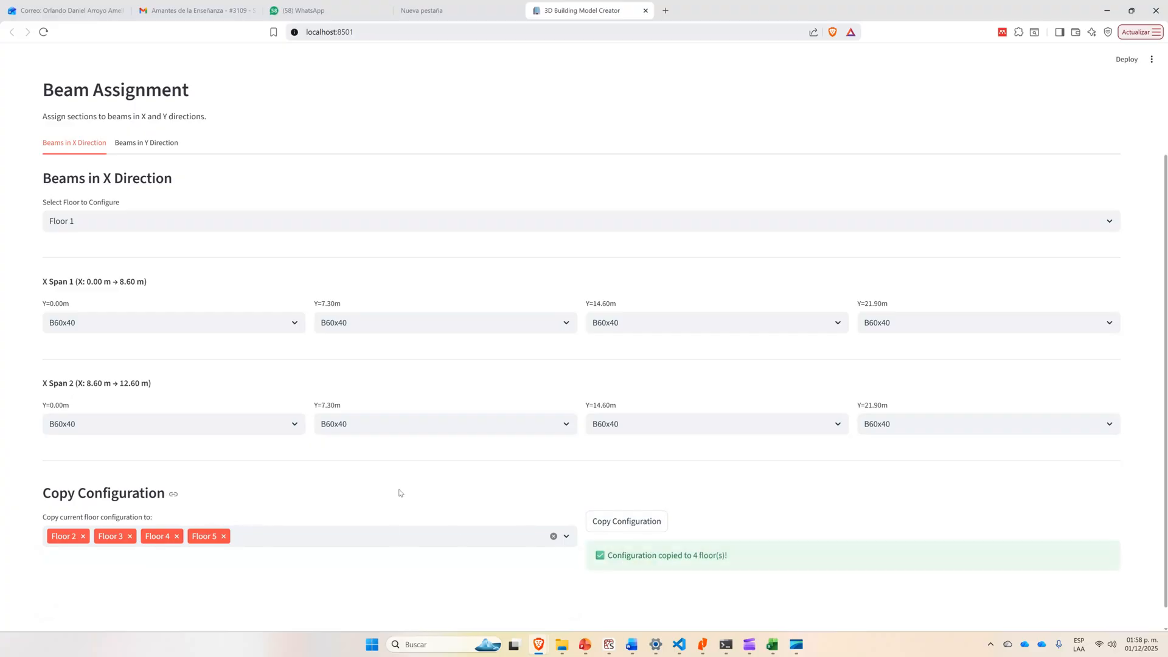
Open the beam assignment for the Y direction and compare its X positions with the Y beams on the PowerPoint slide.
scroll(399, 493, "up", 3)
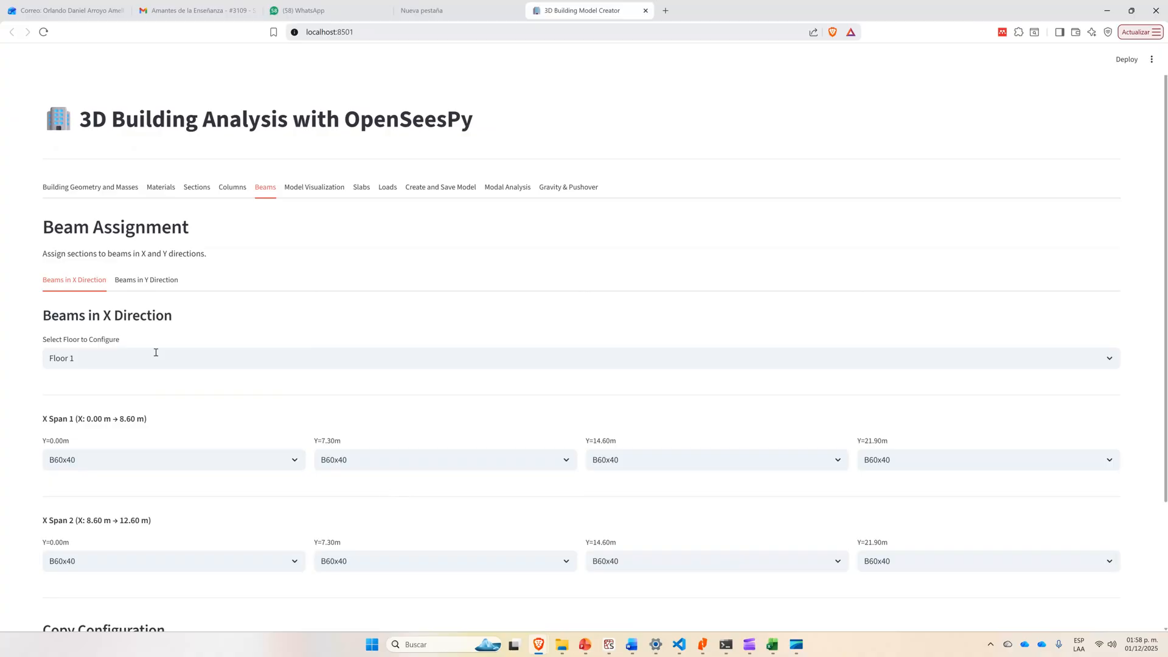
scroll(268, 321, "down", 3)
scroll(269, 321, "up", 2)
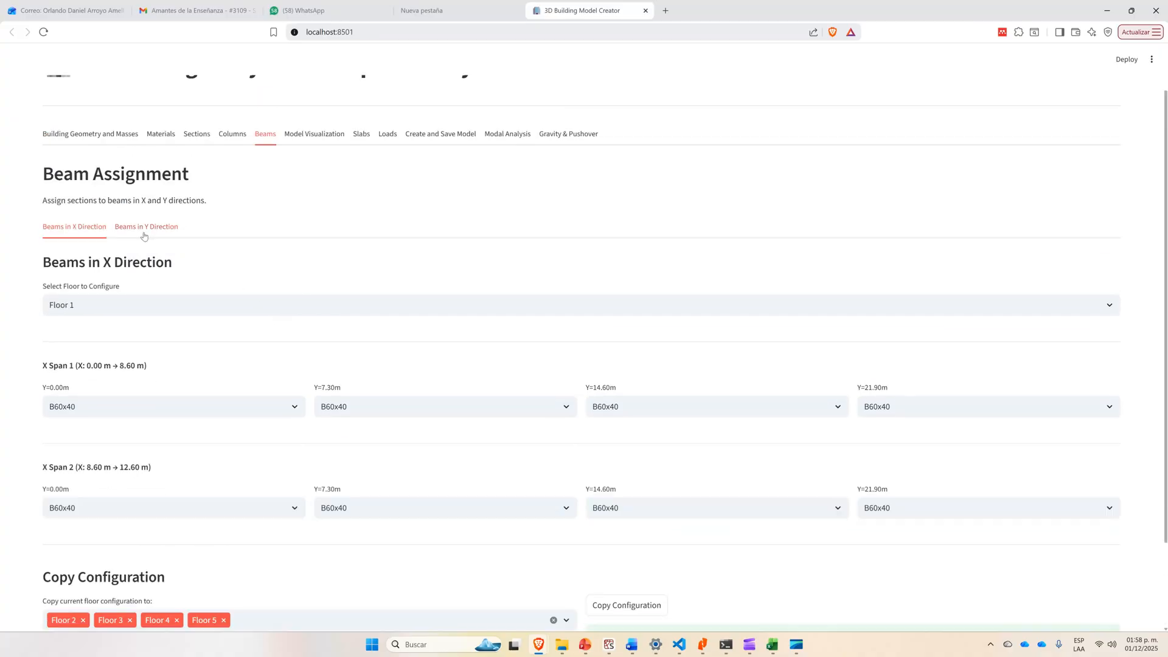
left_click(144, 235)
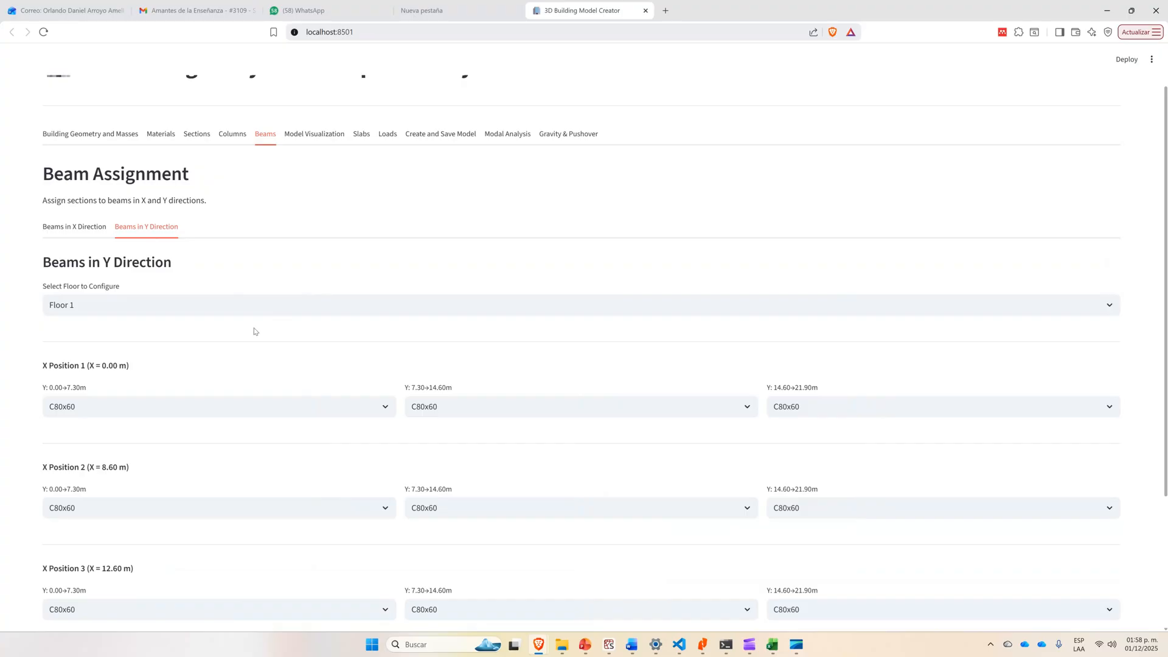
key("alt+Tab")
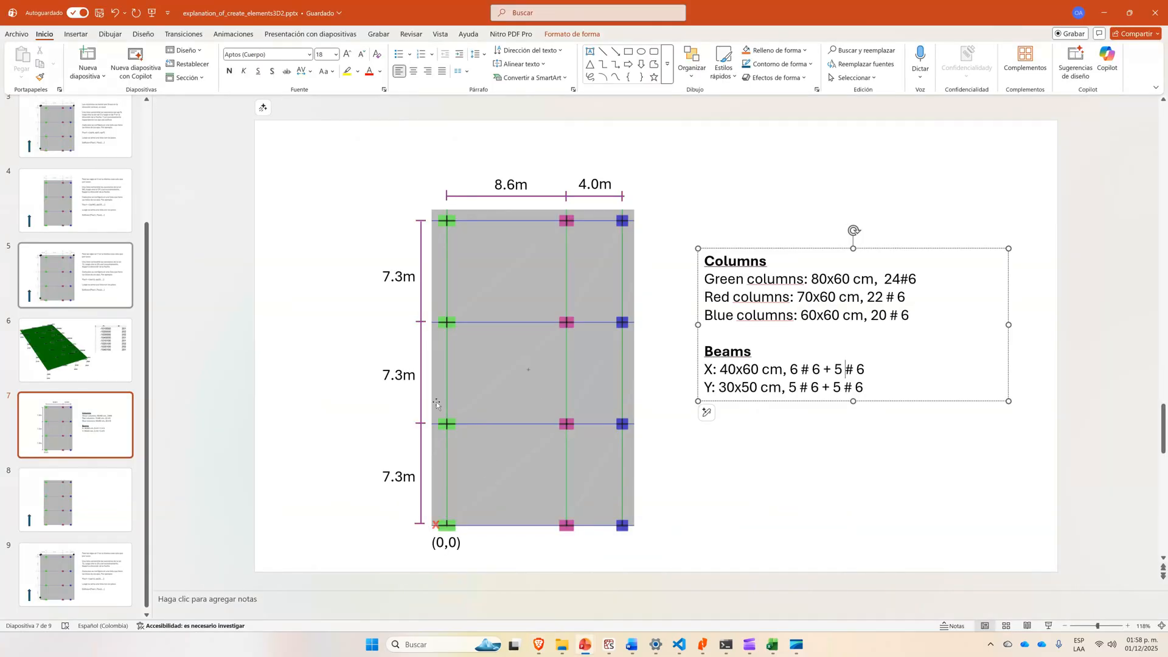
key("alt+Tab")
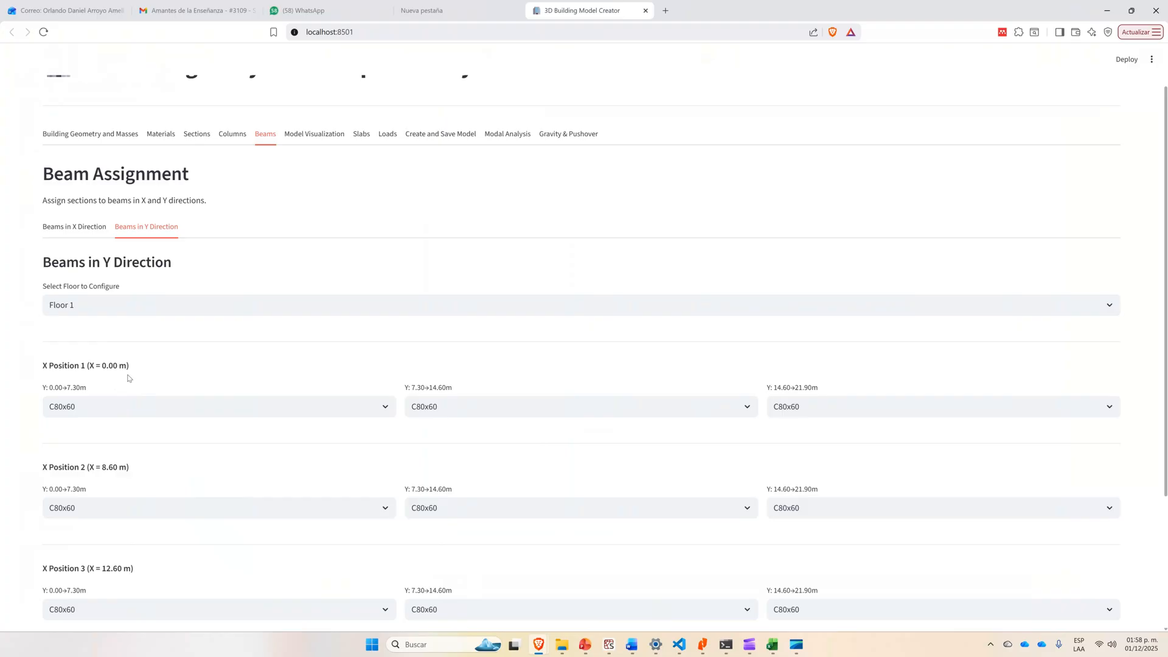
scroll(106, 341, "down", 2)
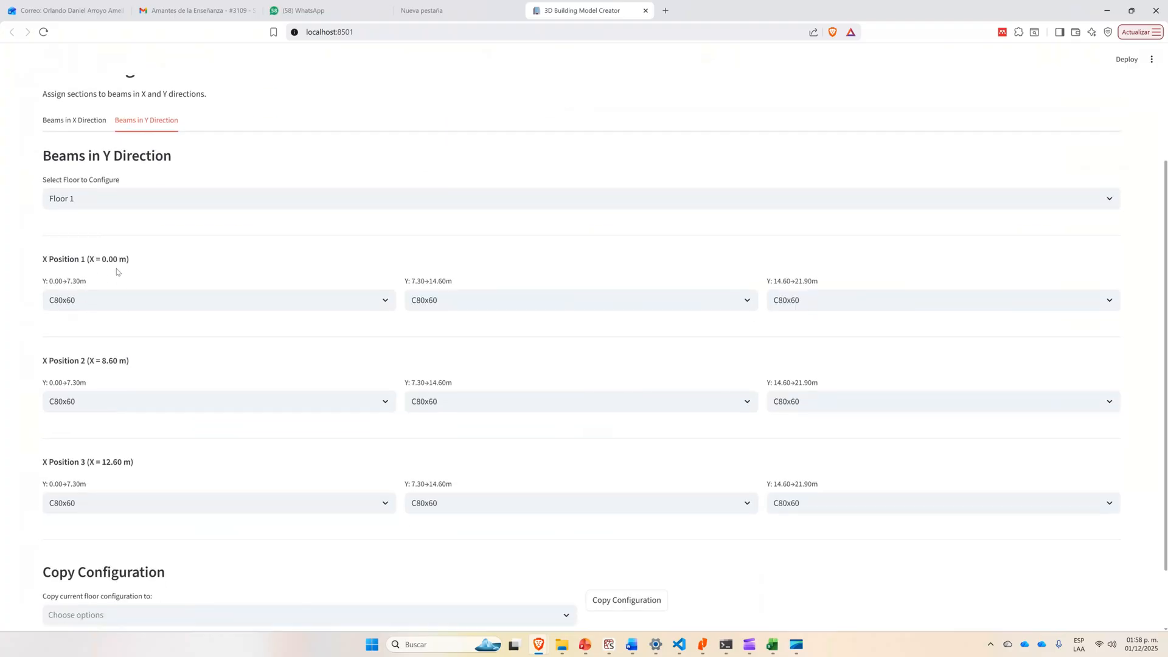
key("alt+Tab")
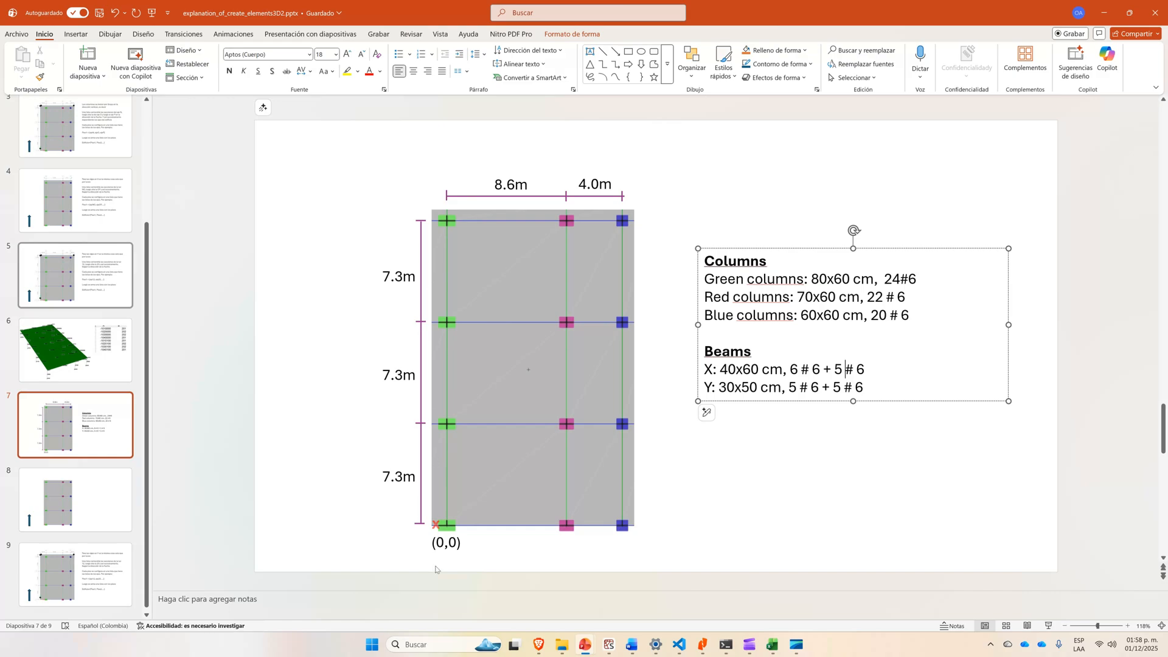
key("alt+Tab")
key("alt+Tab")
key("alt+Tab")
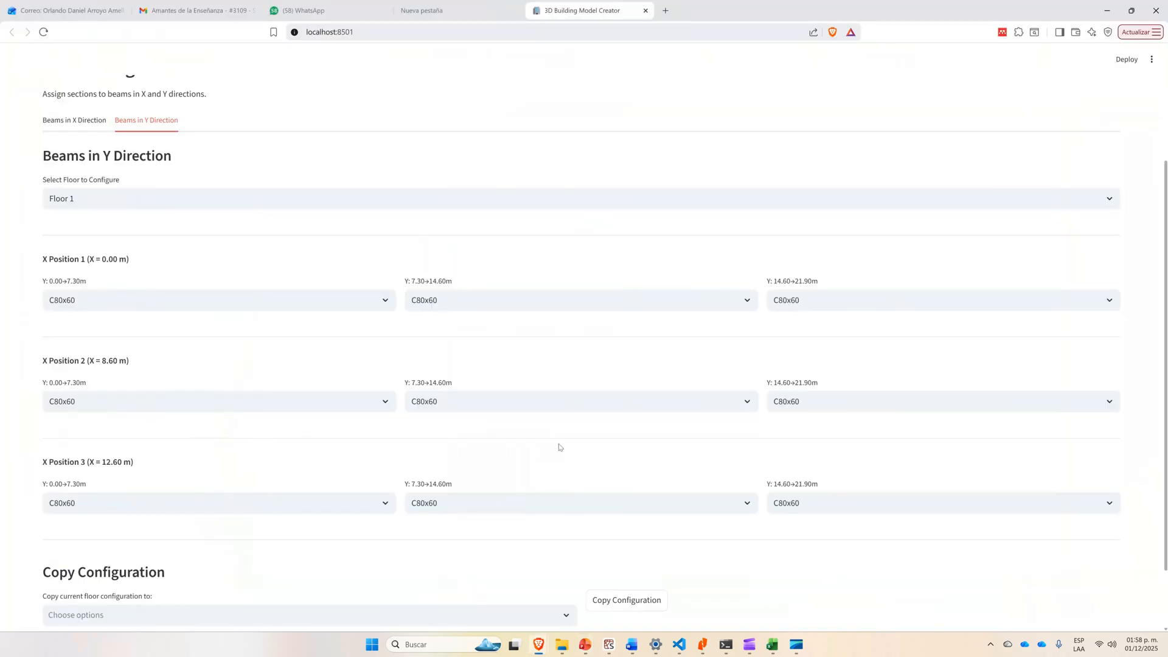
key("alt+Tab")
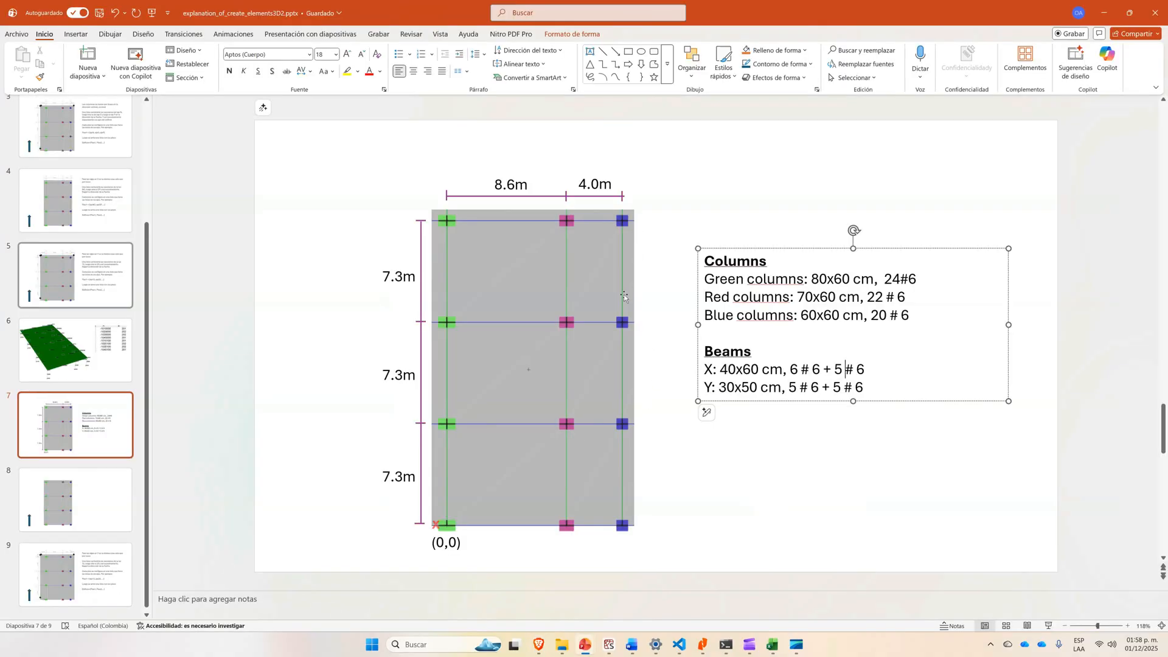
key("alt+Tab")
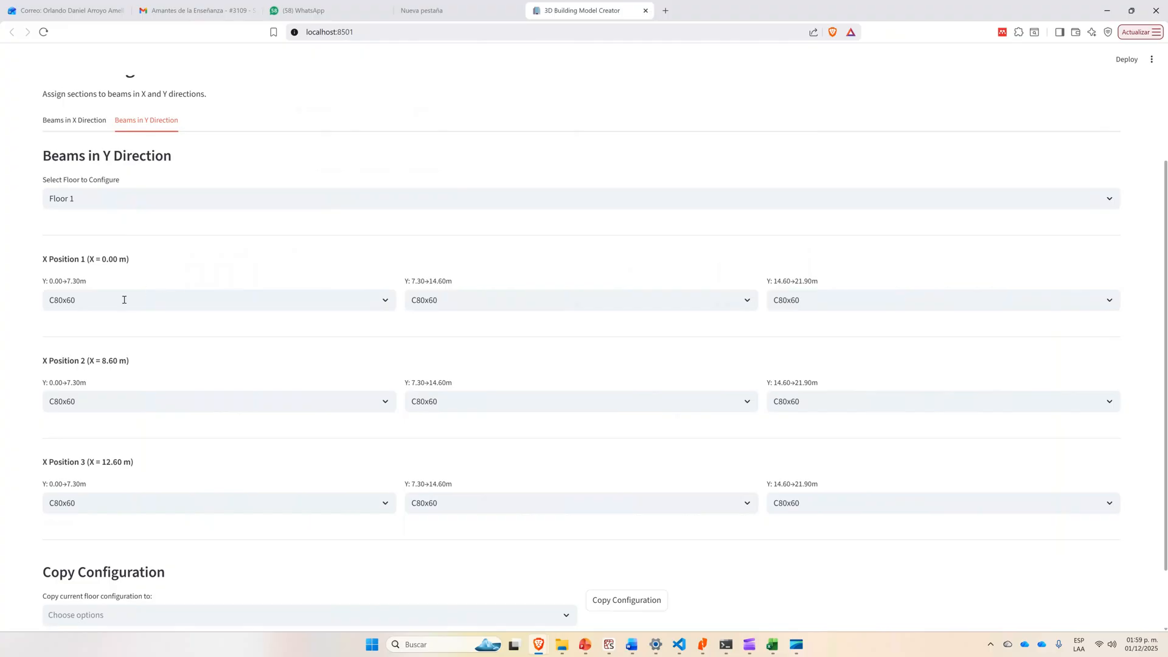
Assign section B50x30 to all three Floor 1 Y-direction beams at X Position 1 (X = 0.00 m).
left_click(124, 300)
left_click(99, 407)
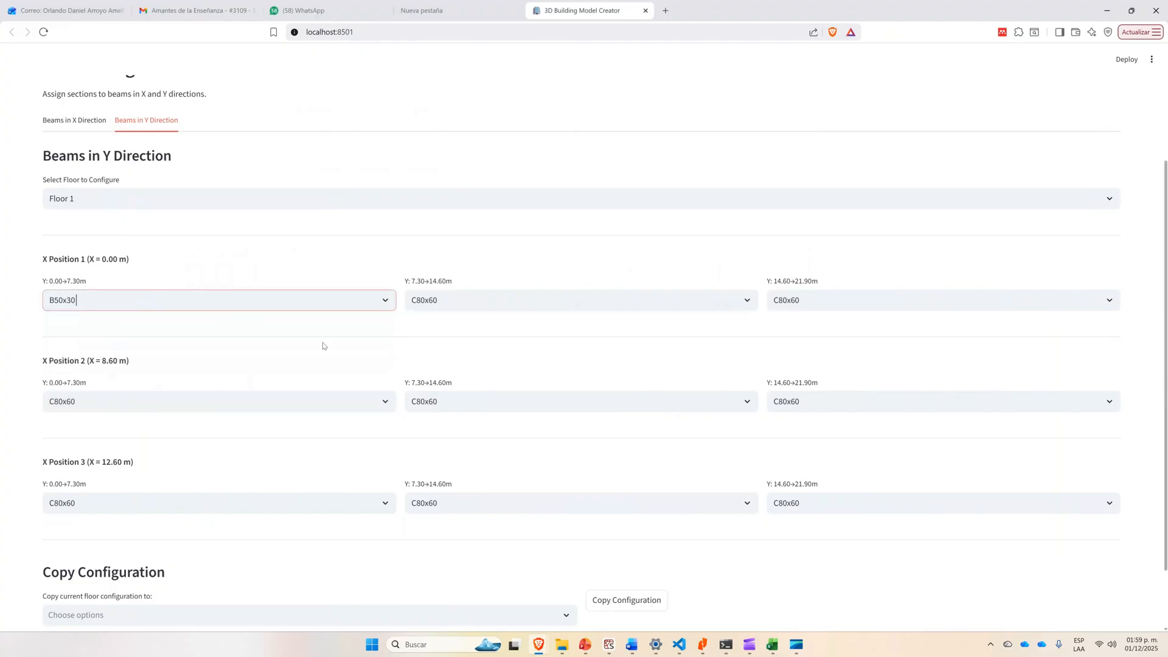
left_click(560, 300)
left_click(511, 407)
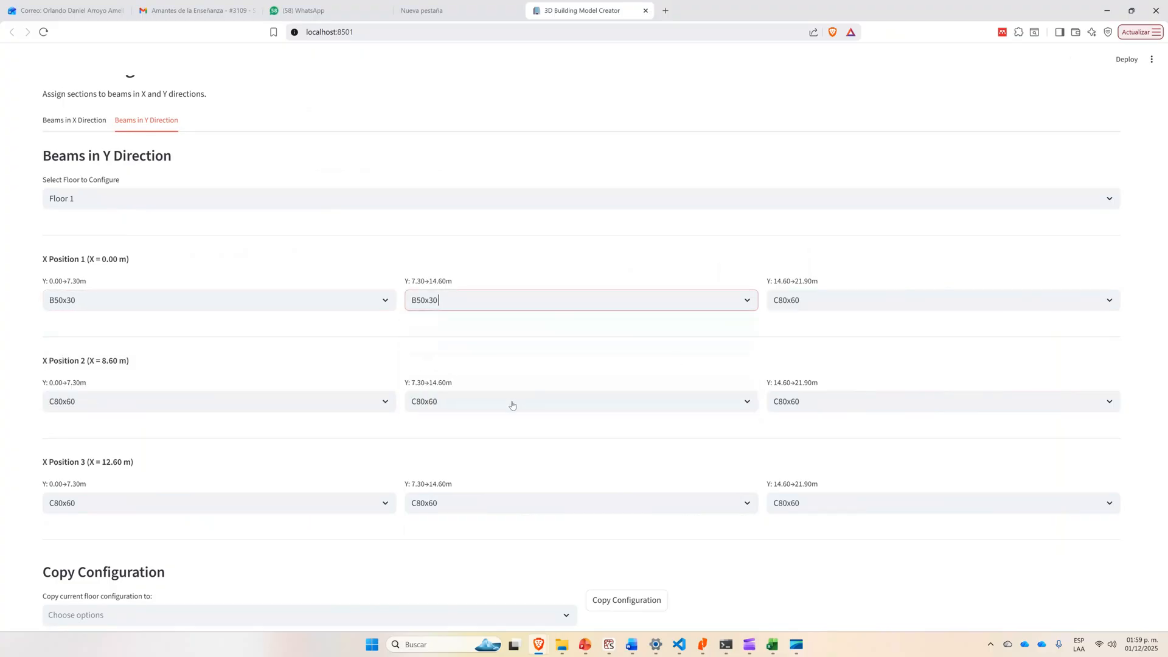
left_click(902, 300)
left_click(860, 405)
Assign section B50x30 to all three Floor 1 Y-direction beams at X Position 2 (X = 8.60 m).
left_click(295, 401)
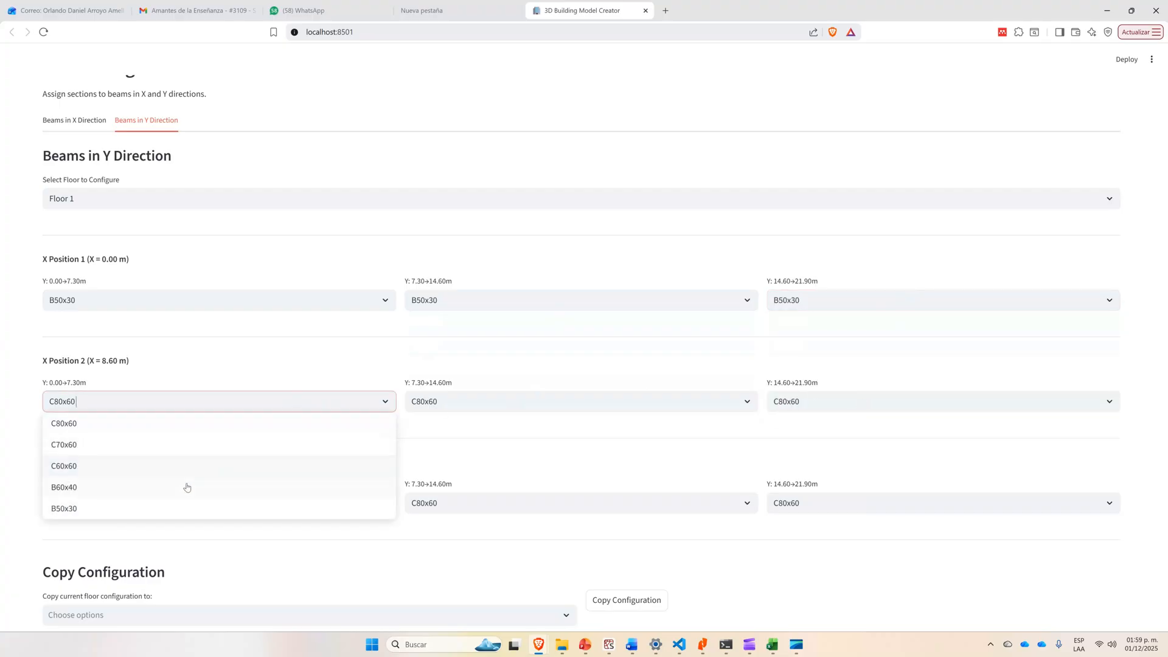
left_click(164, 508)
left_click(527, 402)
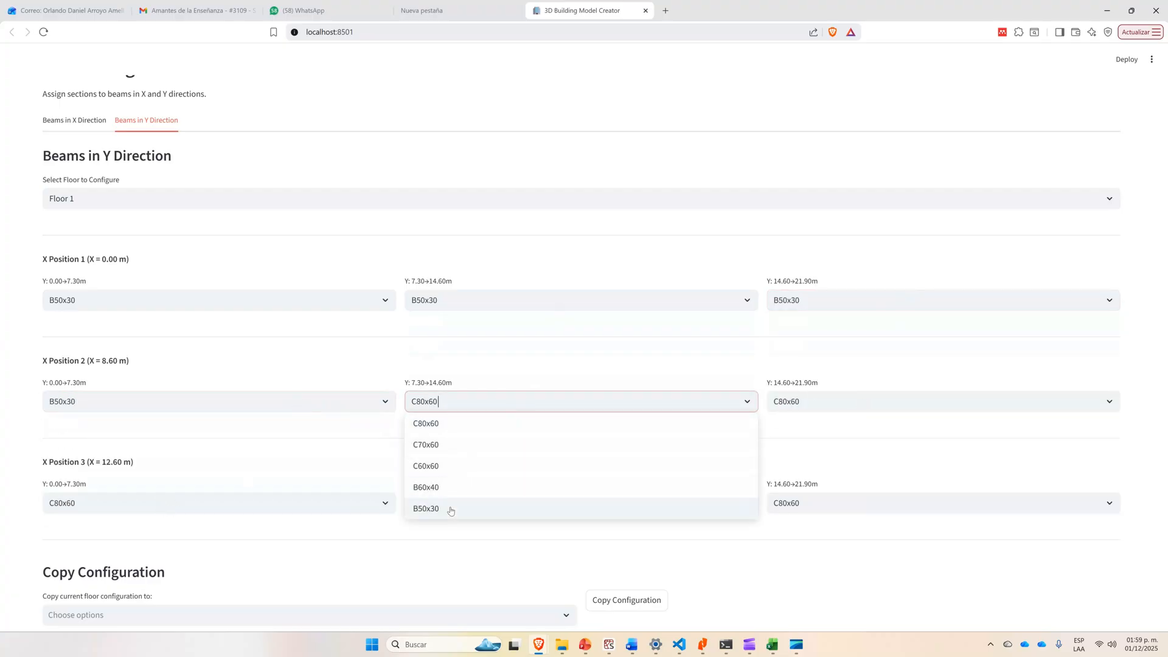
left_click(449, 508)
left_click(854, 406)
left_click(826, 509)
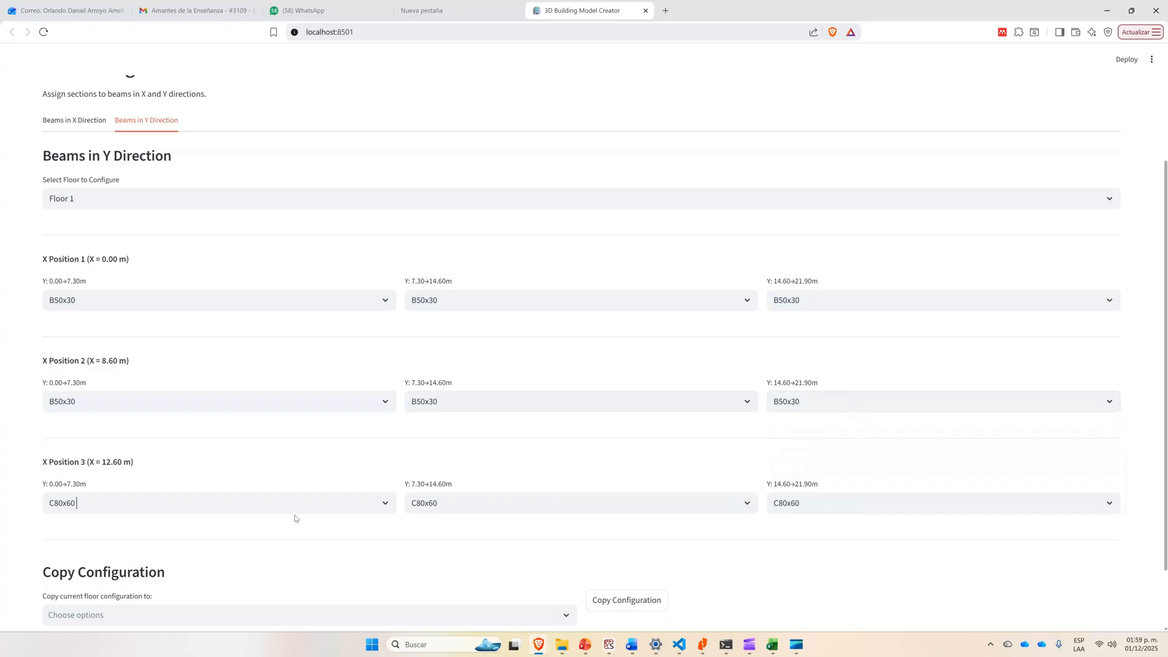
Assign section B50x30 to all three Floor 1 Y-direction beams at X Position 3 (X = 12.60 m).
left_click(204, 505)
left_click(153, 609)
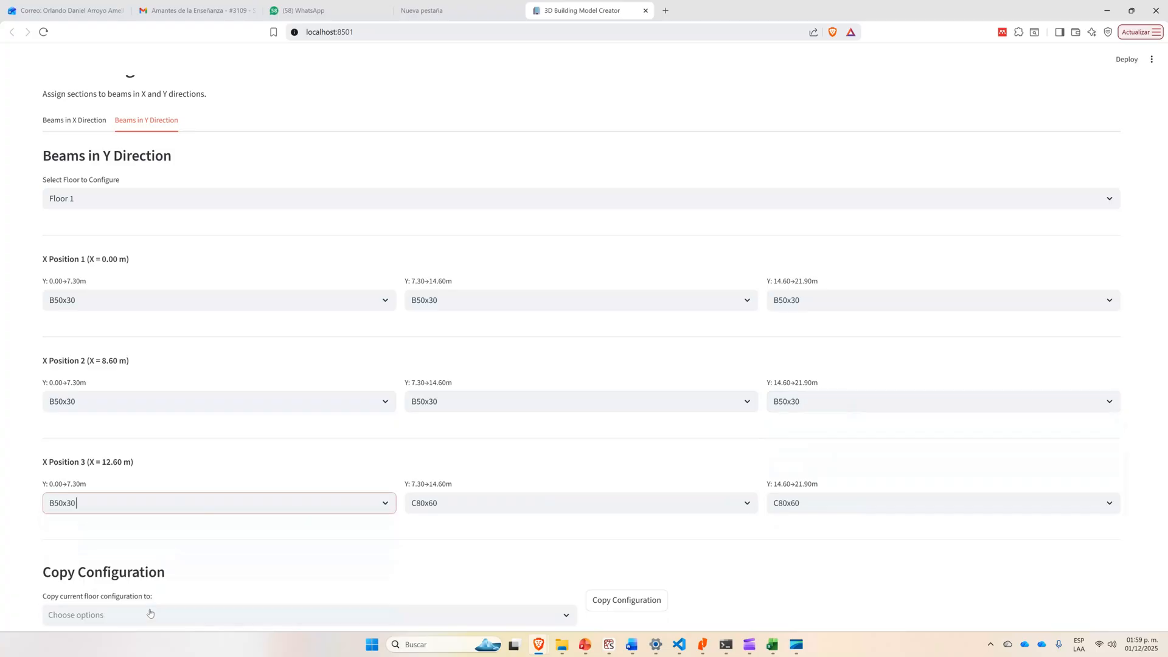
left_click(495, 505)
left_click(444, 609)
left_click(834, 503)
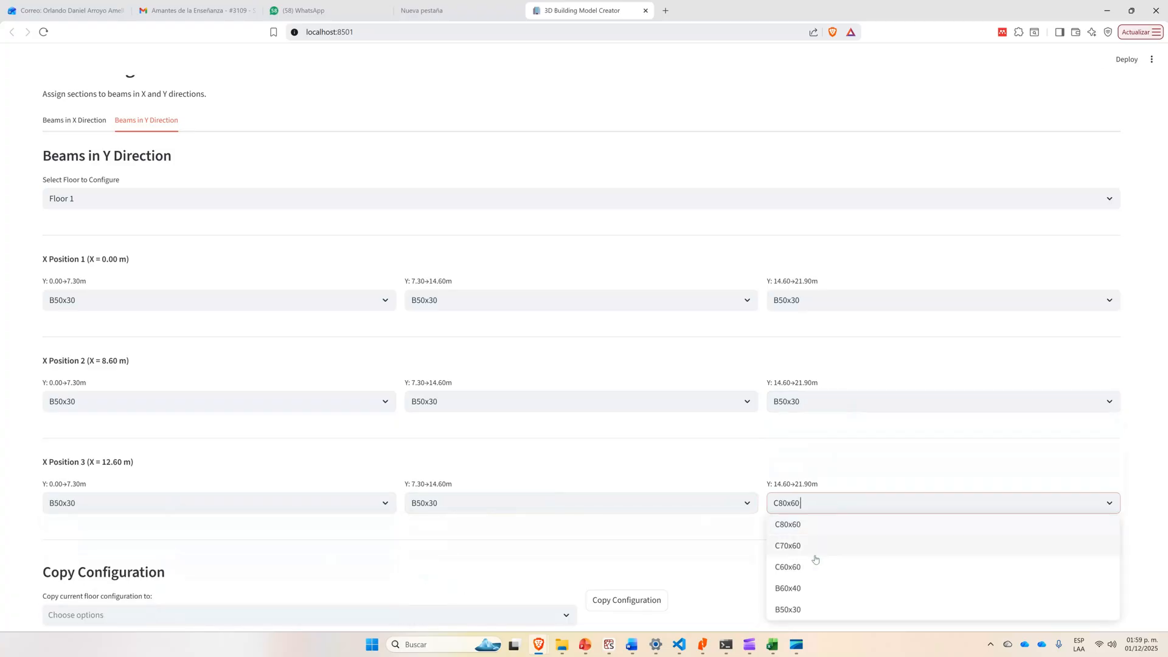
left_click(803, 610)
Copy the Floor 1 Y-direction beam configuration to Floor 2, Floor 3, Floor 4 and Floor 5.
scroll(205, 523, "down", 2)
left_click(162, 538)
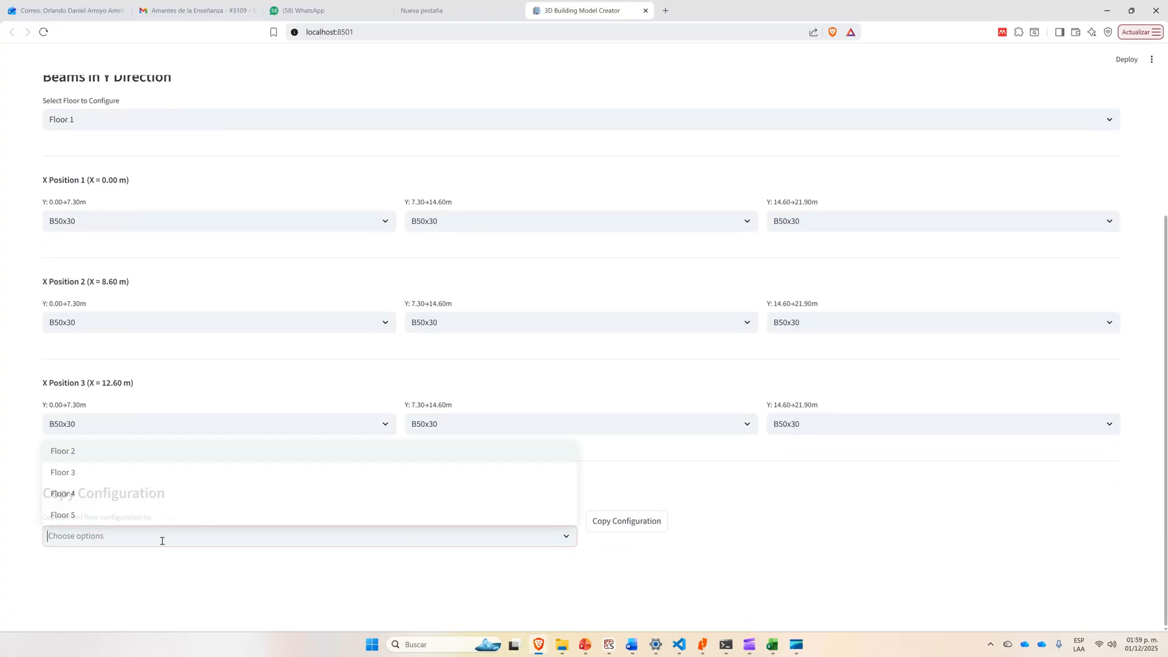
left_click(112, 457)
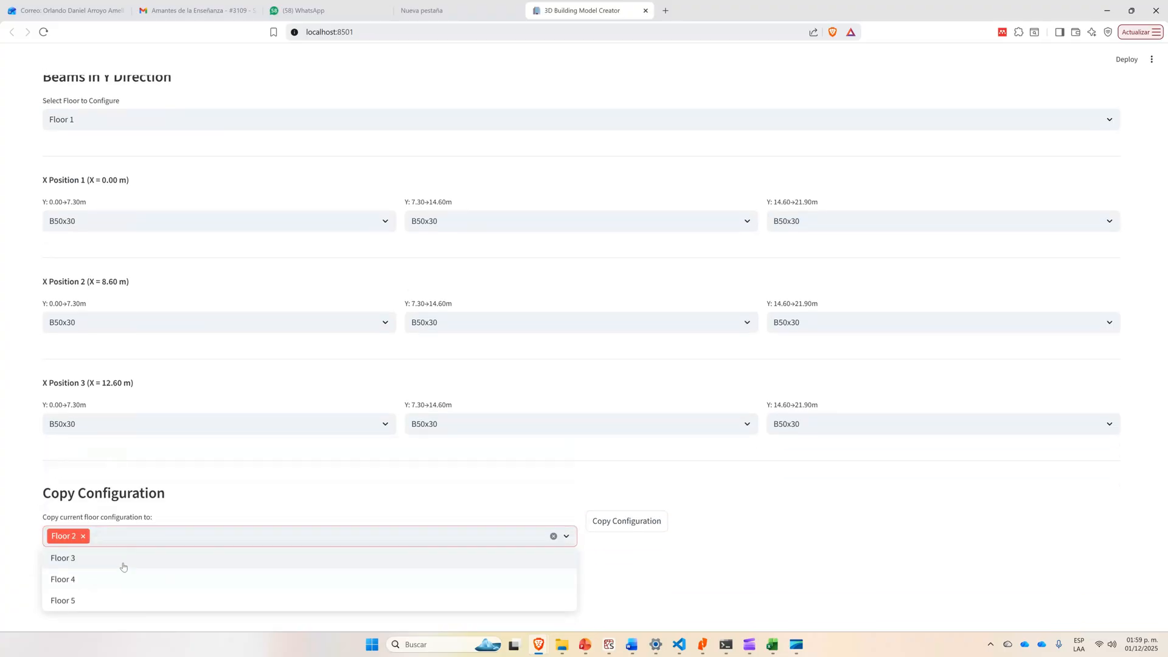
left_click(122, 564)
left_click(120, 564)
left_click(119, 563)
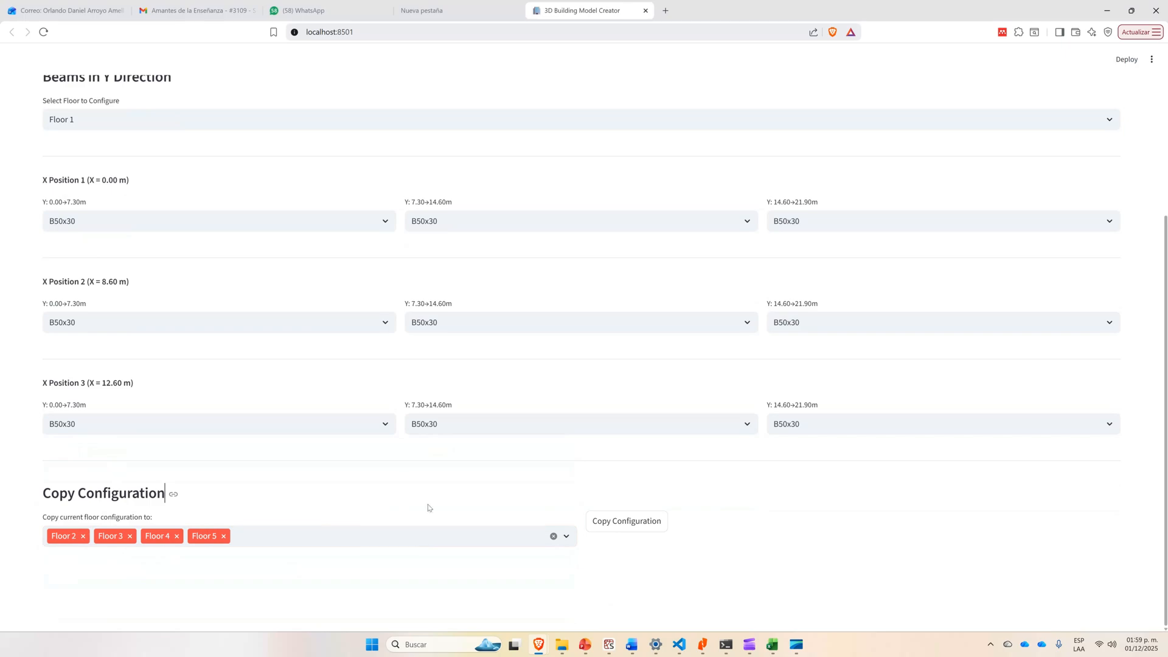
left_click(622, 524)
Open the model visualization and inspect the X and Y beam details in the Floor 1 structural layout.
scroll(438, 460, "up", 4)
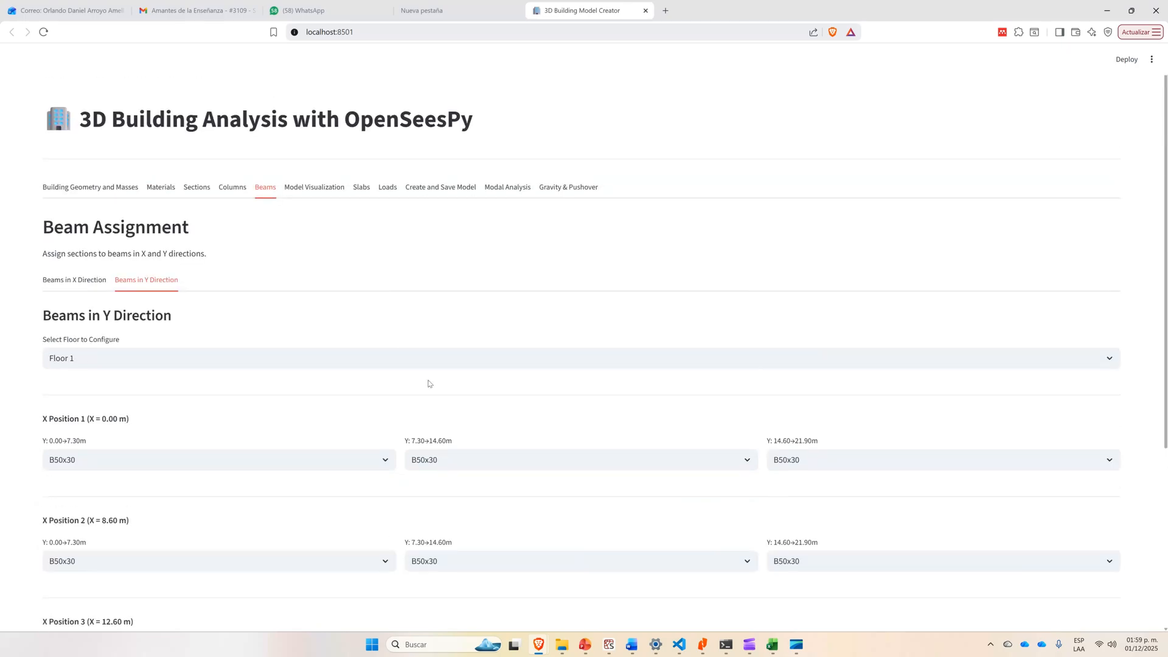
left_click(314, 188)
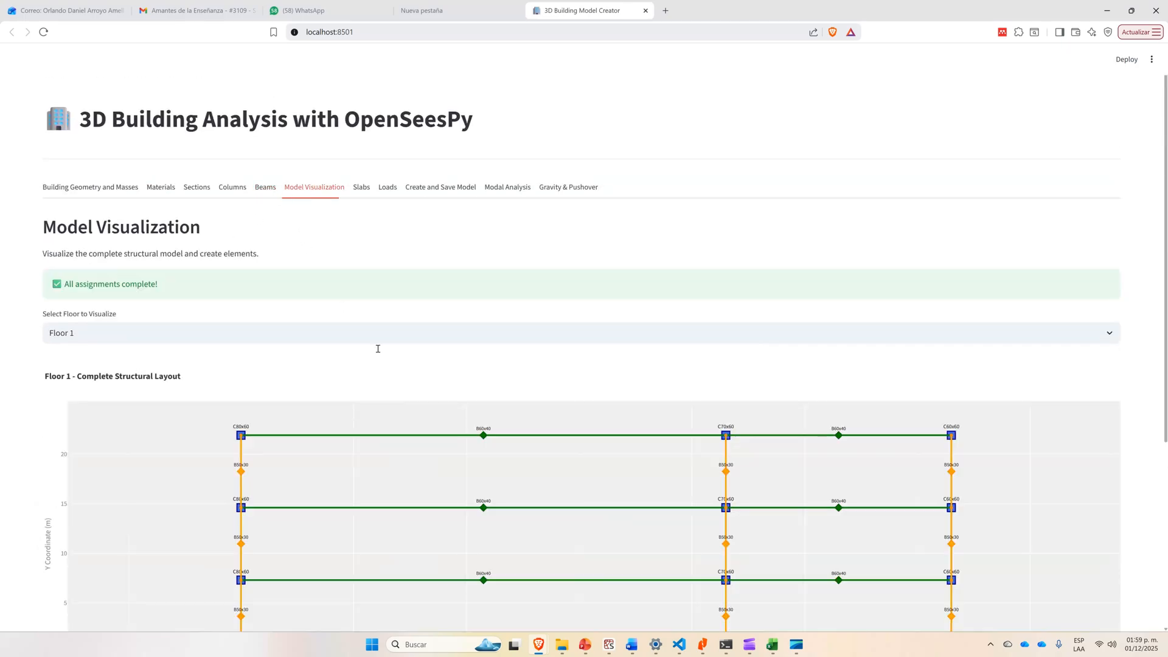
scroll(473, 334, "down", 3)
scroll(473, 334, "up", 1)
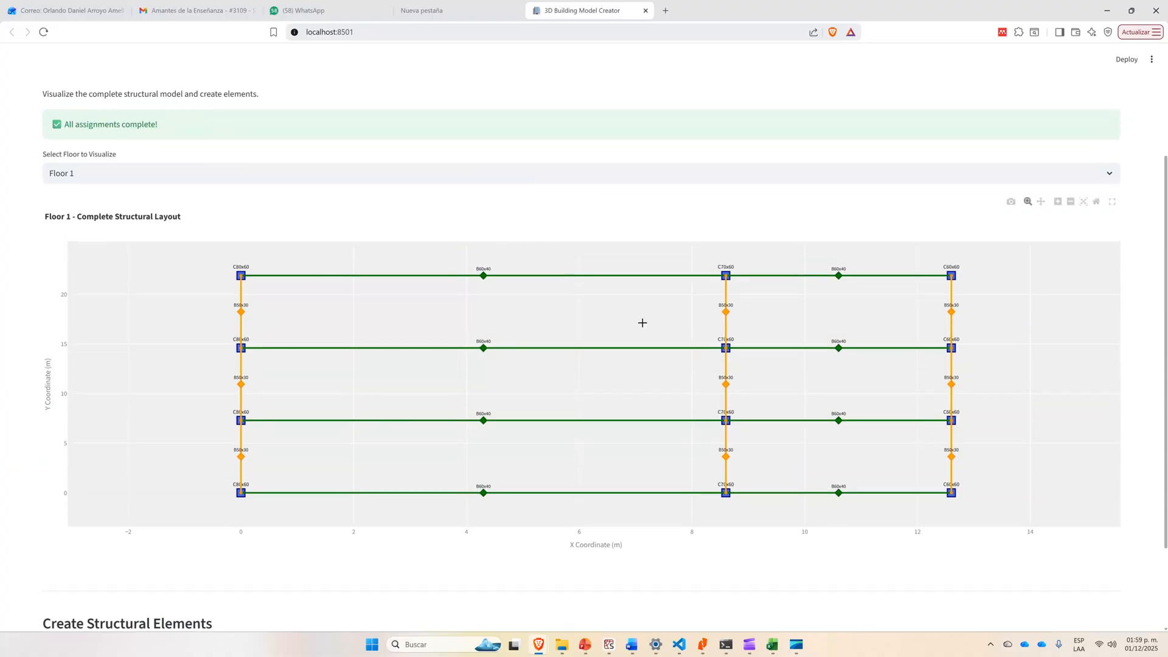
mouse_move(844, 415)
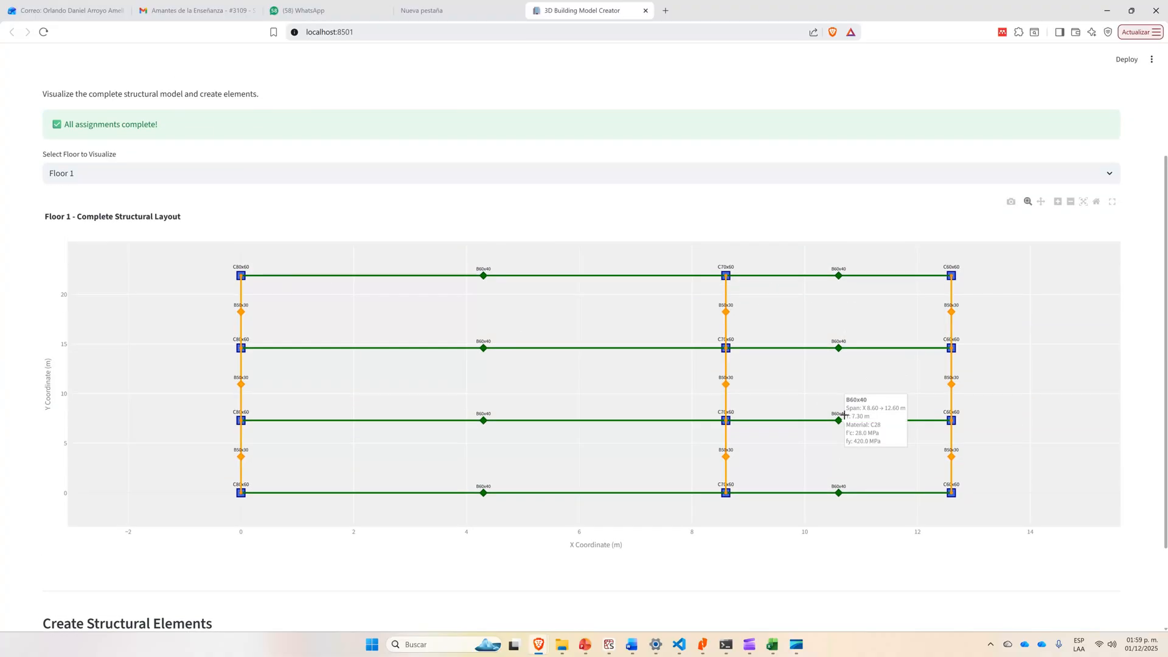
mouse_move(241, 316)
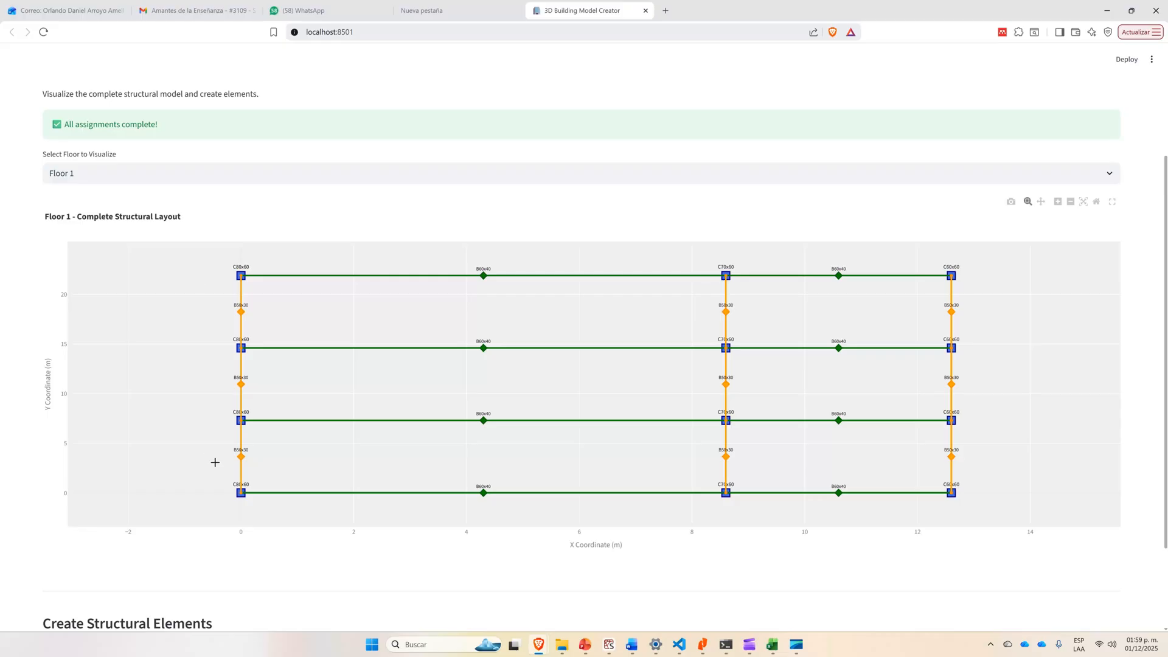
mouse_move(239, 461)
Review the Floor 1 structural layout and create the structural elements of the model.
scroll(316, 569, "down", 1)
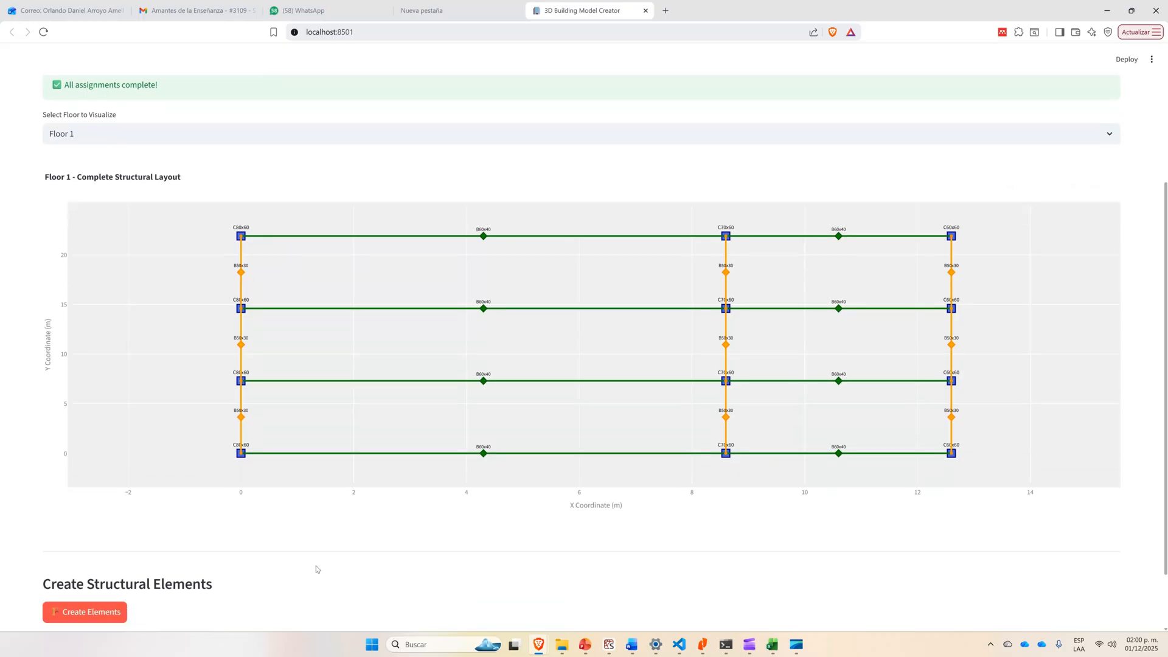
scroll(315, 569, "down", 2)
scroll(219, 487, "up", 4)
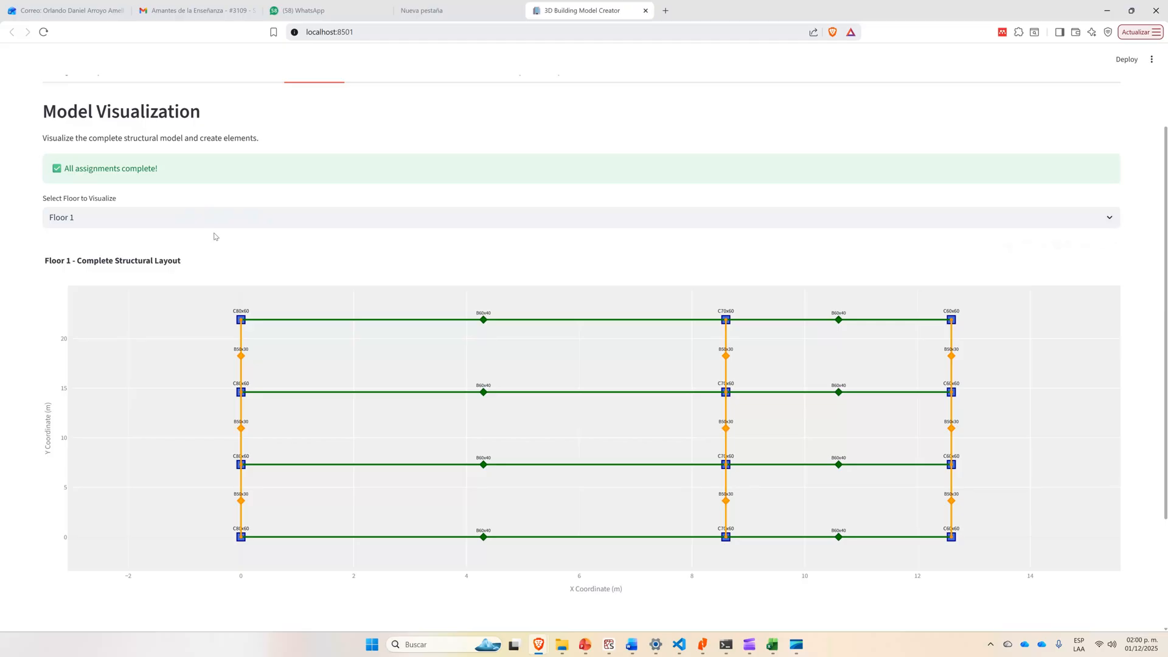
scroll(216, 237, "down", 3)
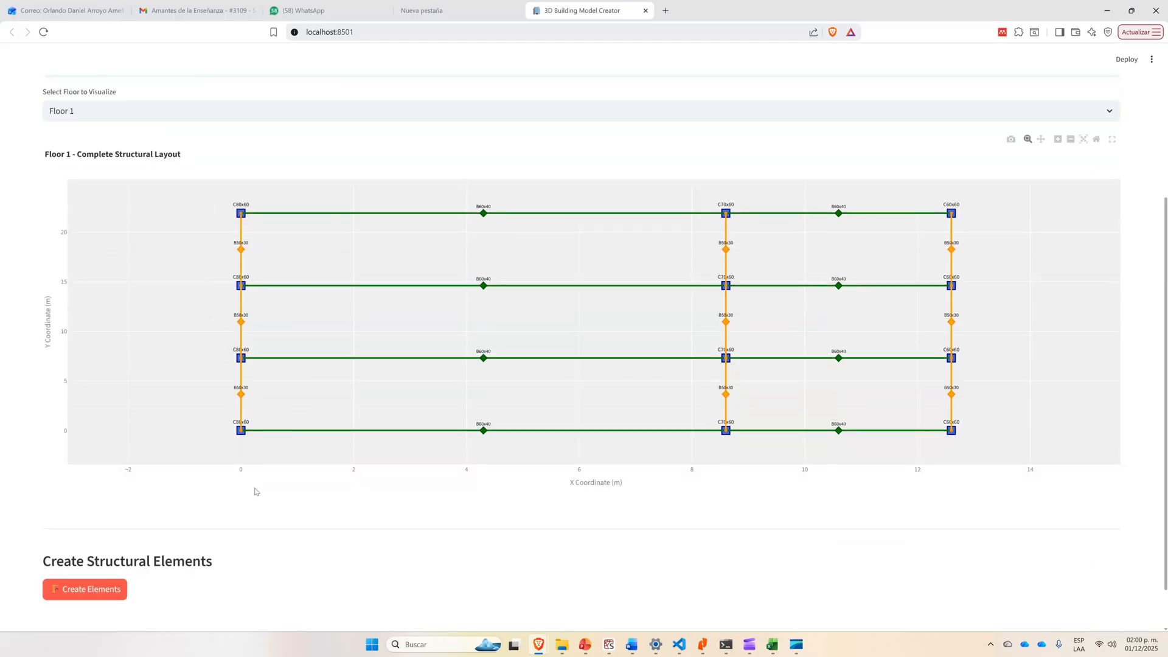
left_click(81, 597)
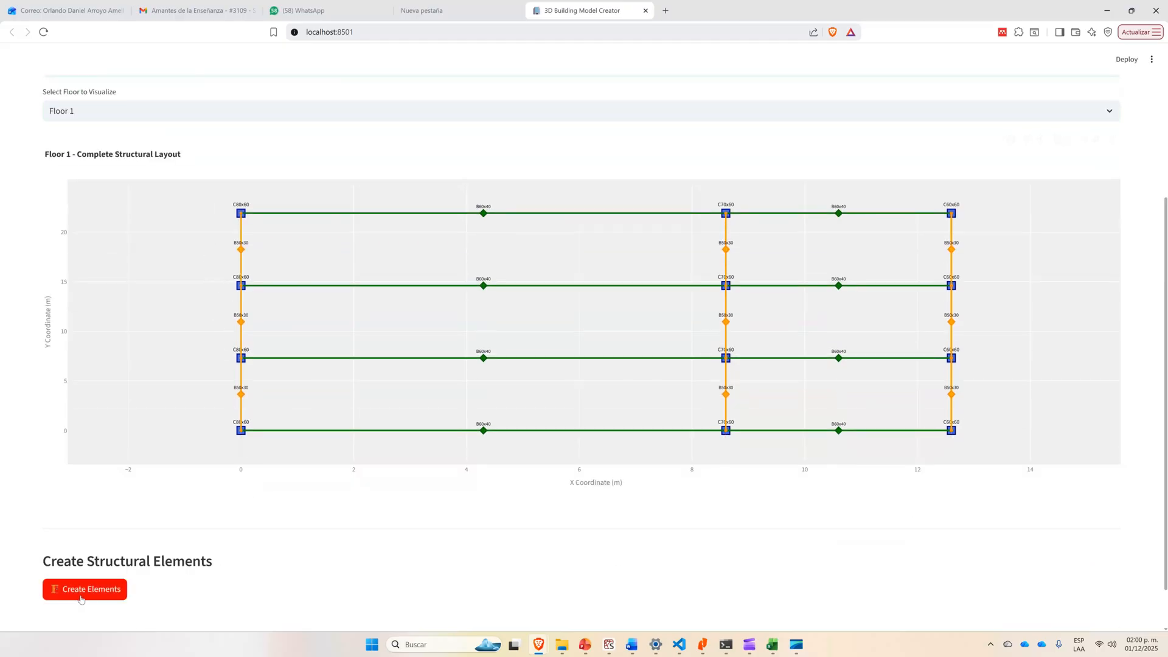
Define slabs with a thickness of 0.200 m and a concrete strength of 21 MPa, and create them for all floors.
scroll(341, 534, "down", 1)
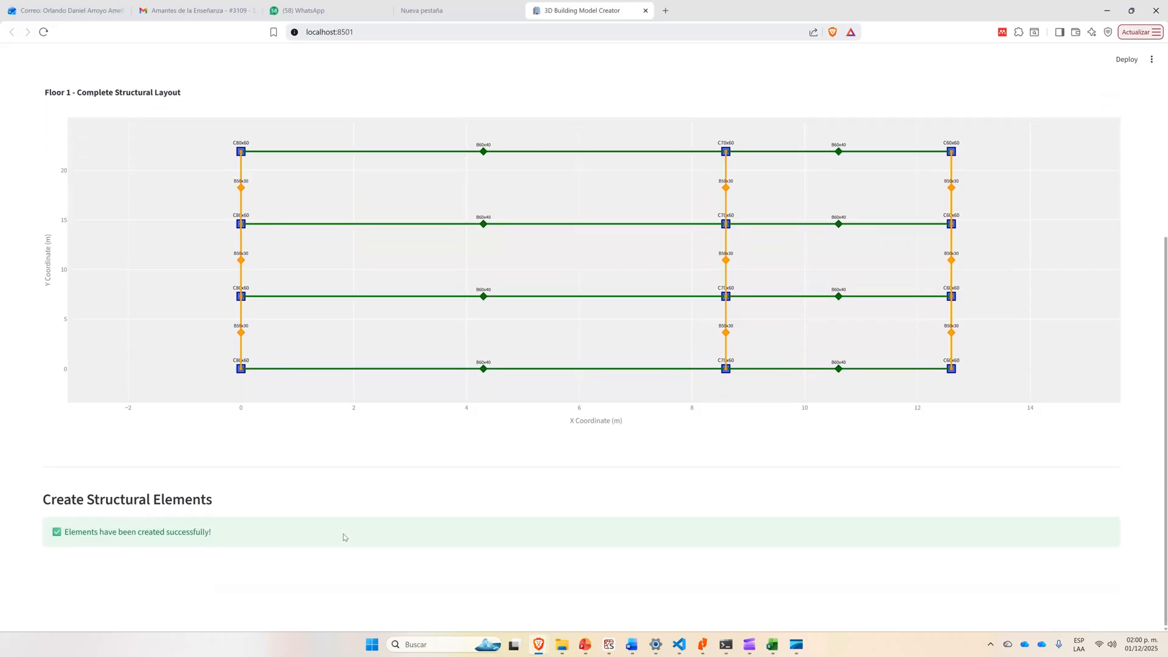
scroll(341, 535, "up", 5)
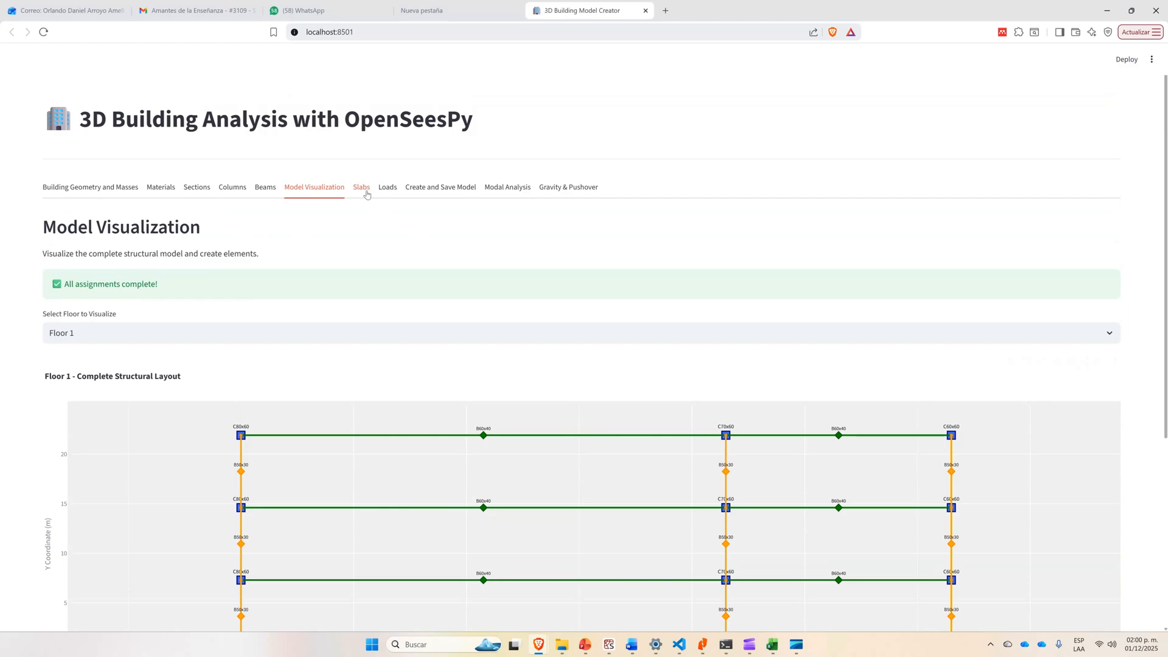
left_click(367, 195)
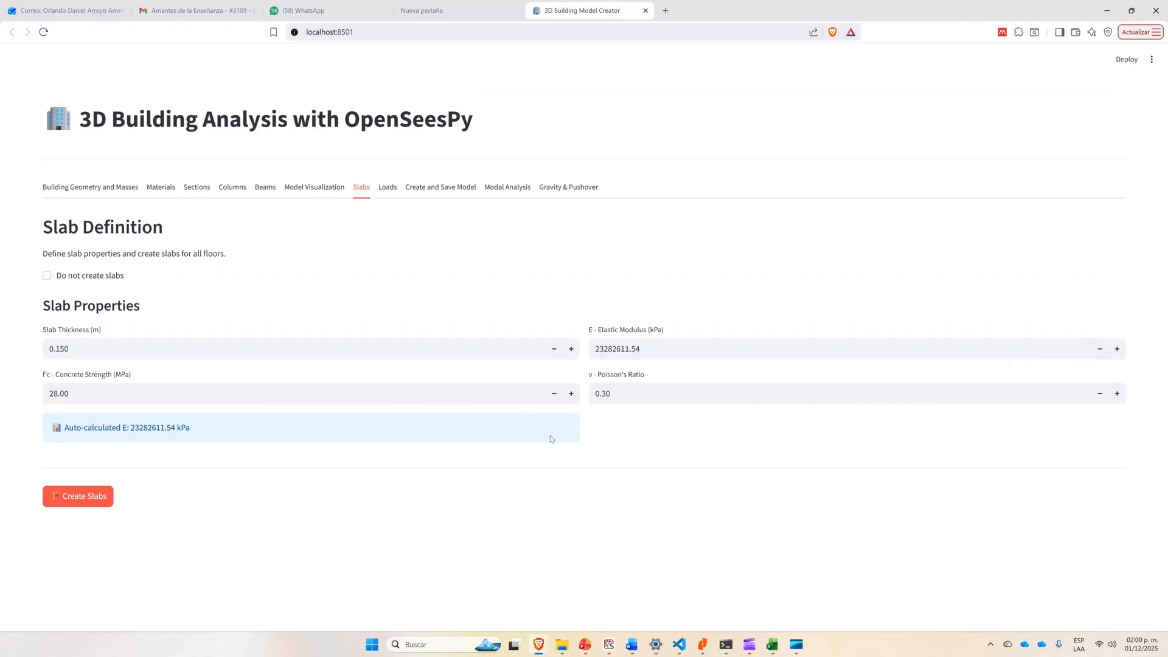
triple_click(568, 353)
left_click(568, 352)
left_click_drag(79, 394, 35, 396)
type("21")
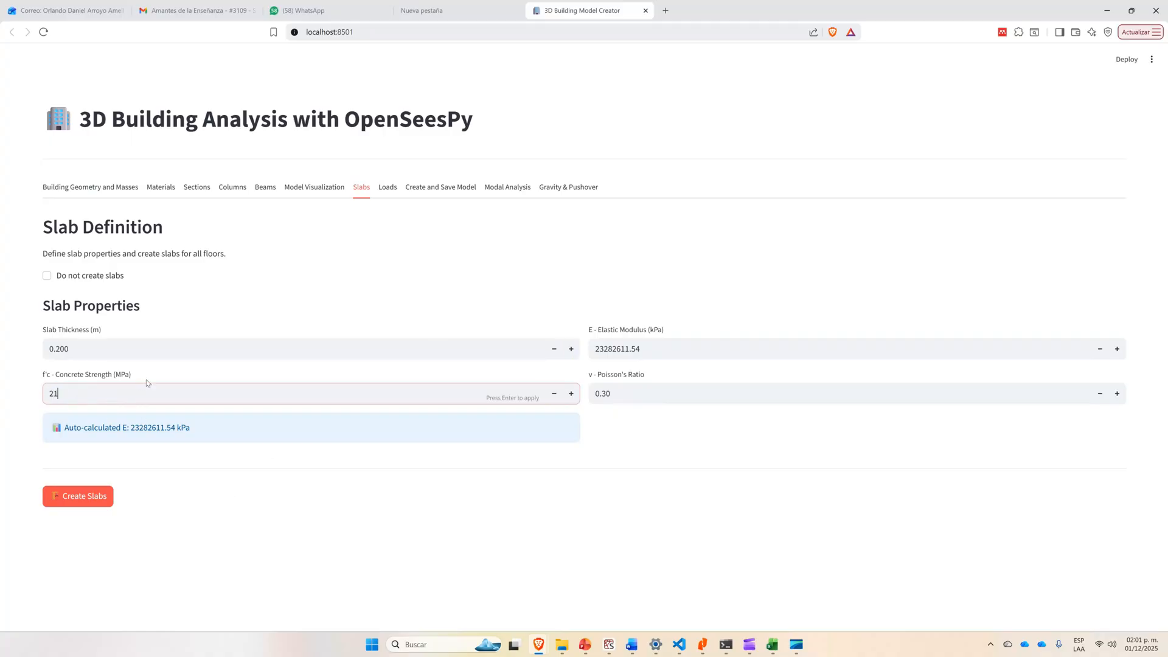
left_click(162, 349)
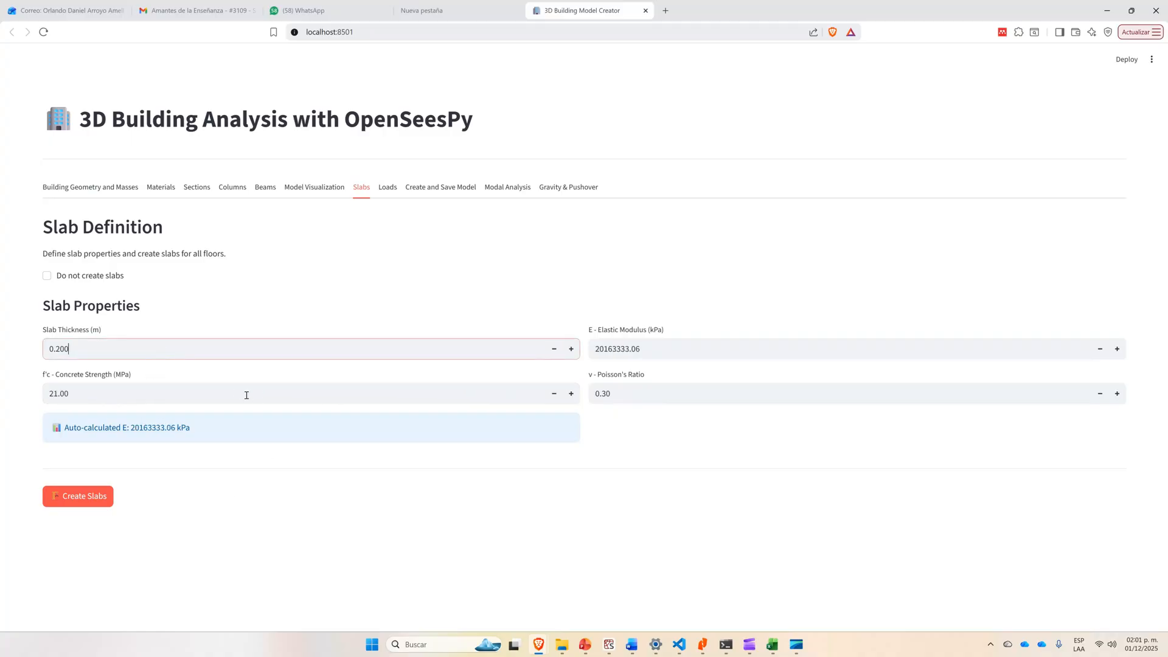
left_click(95, 496)
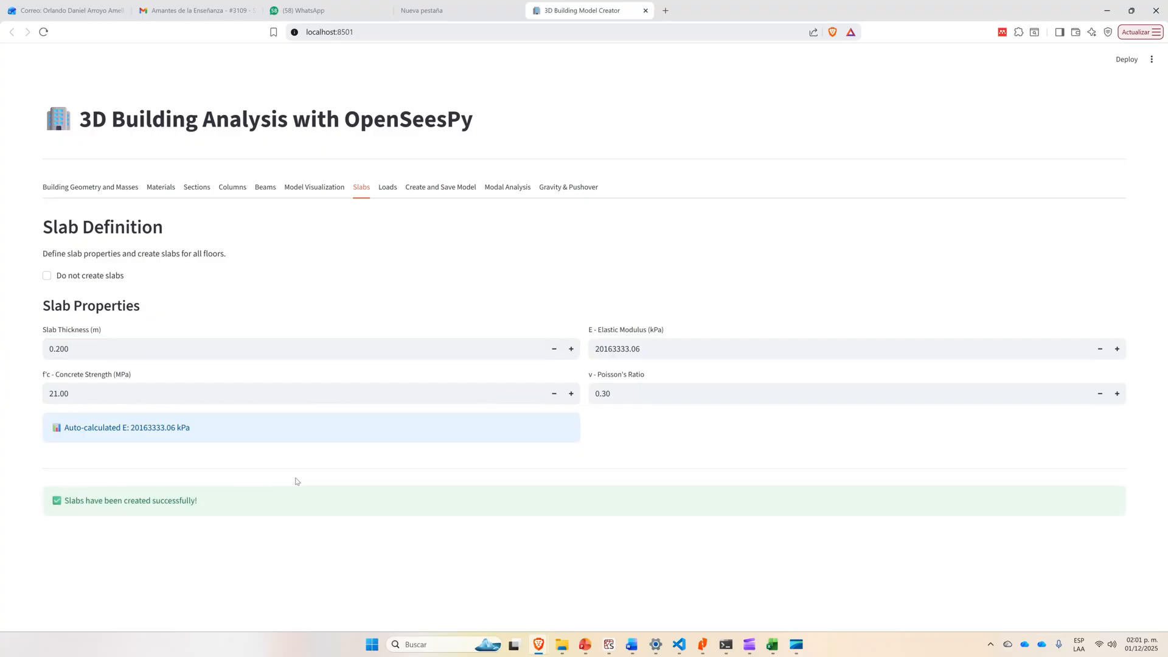
Apply X and Y beam loads of 30 kN/m on typical floors and 20 kN/m on the roof, and save the model as Building1.
left_click(389, 189)
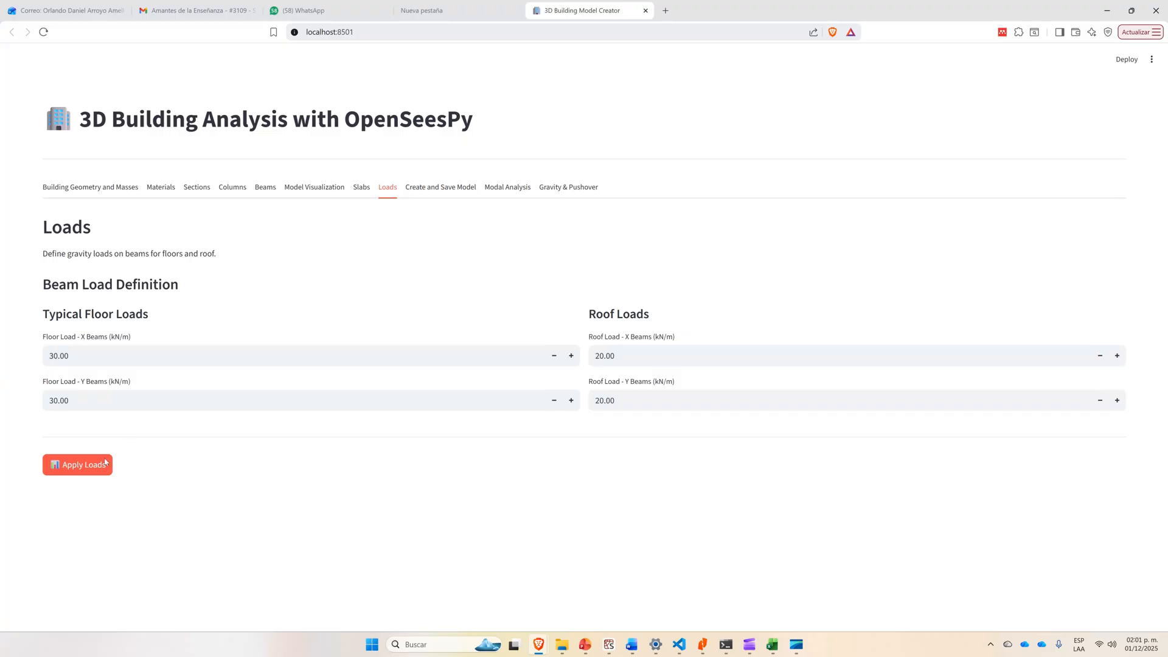
left_click(85, 469)
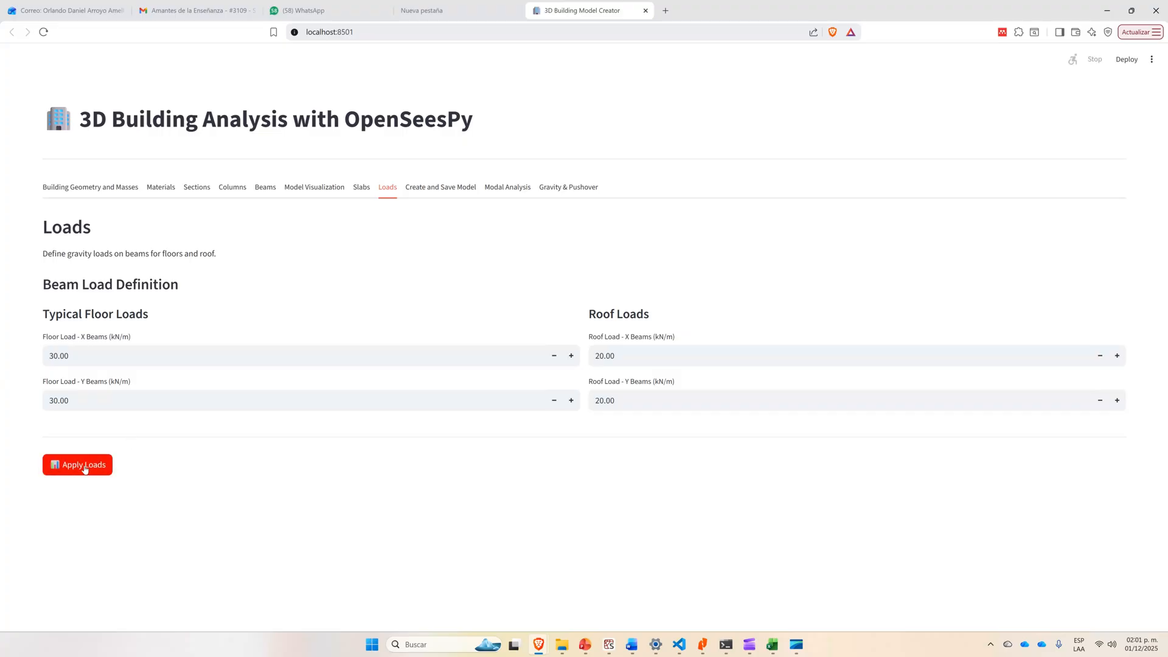
left_click(430, 192)
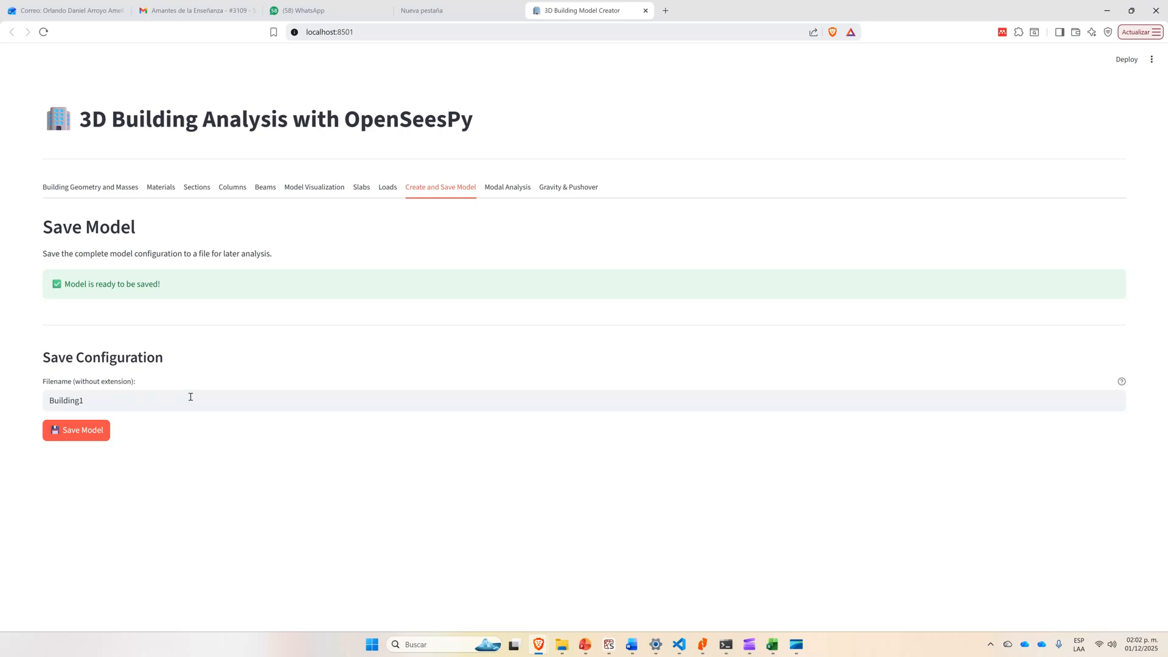
left_click(85, 433)
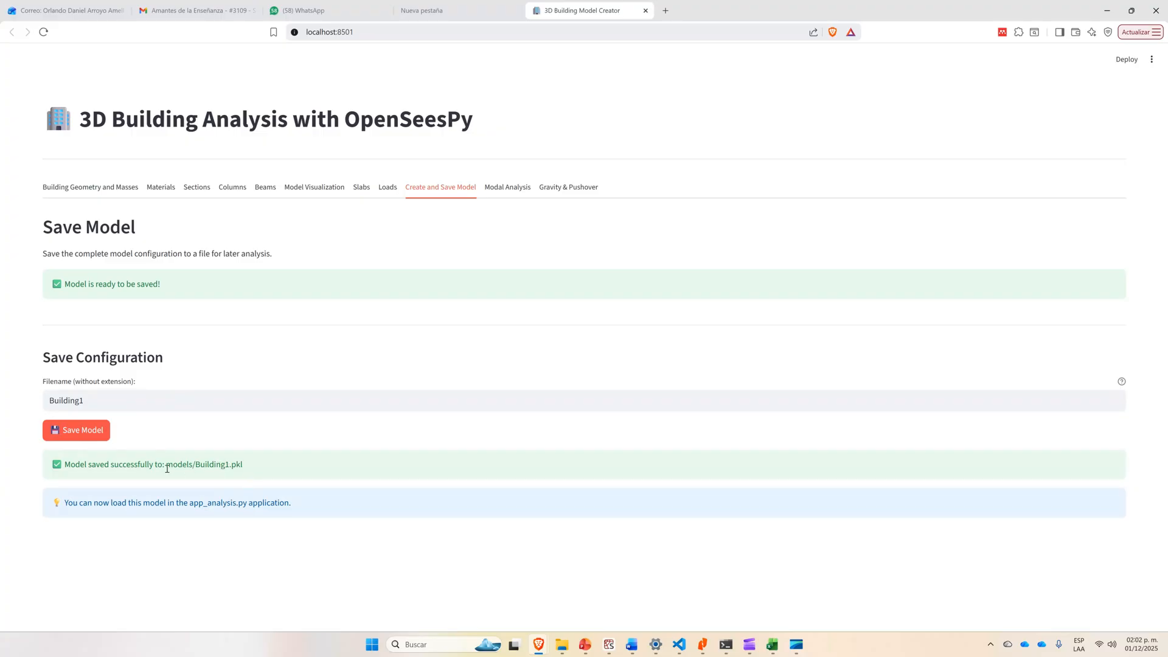
left_click_drag(167, 466, 240, 465)
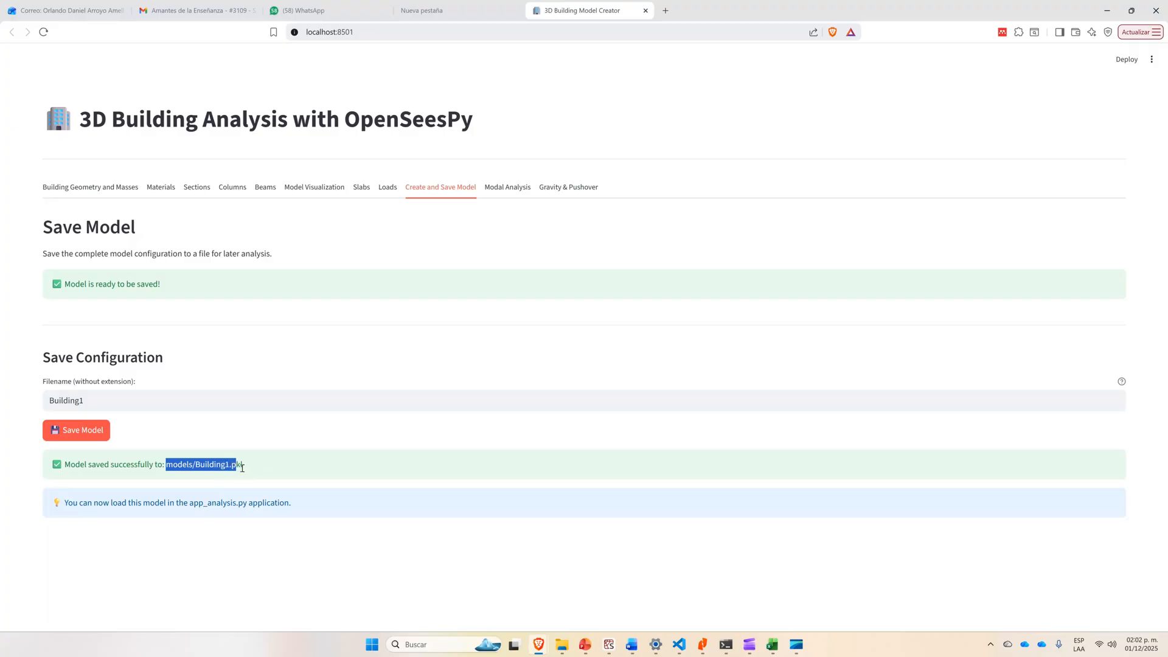
left_click(241, 464)
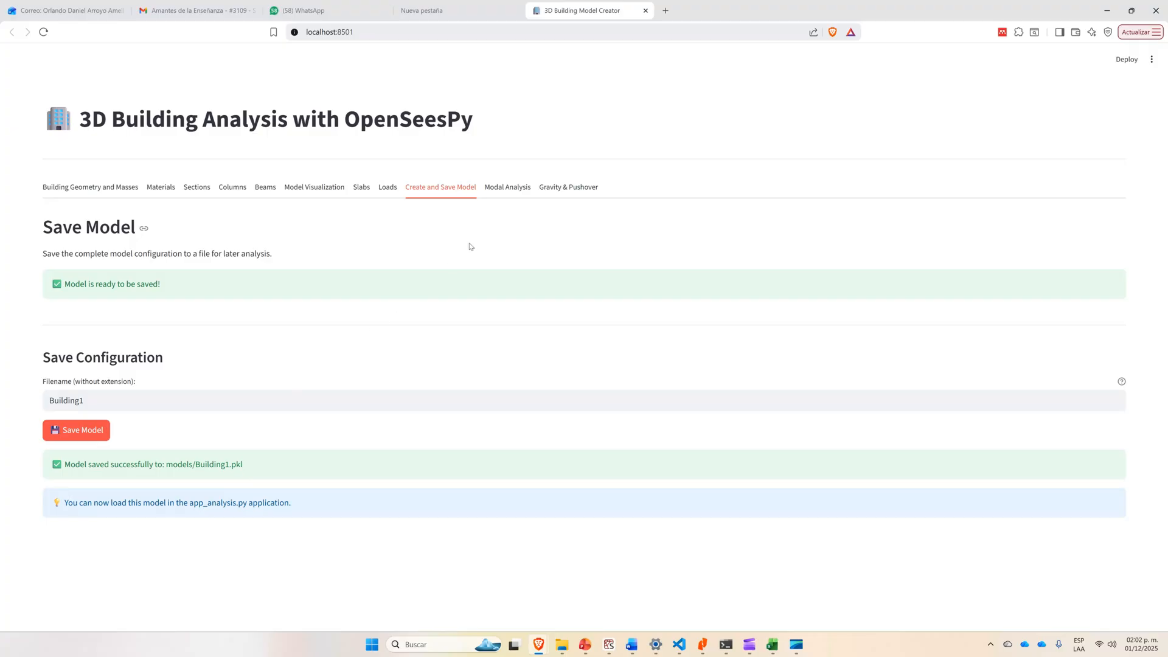
Run the modal analysis of the building and review the modal participation tables in its report.
left_click(504, 188)
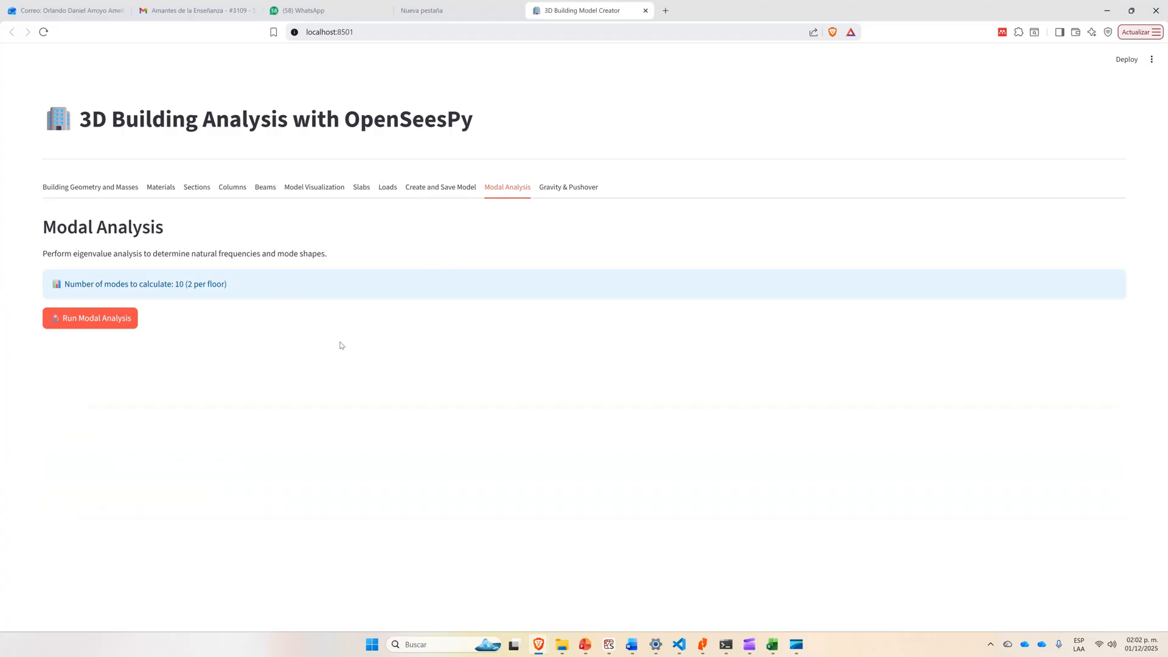
left_click(116, 318)
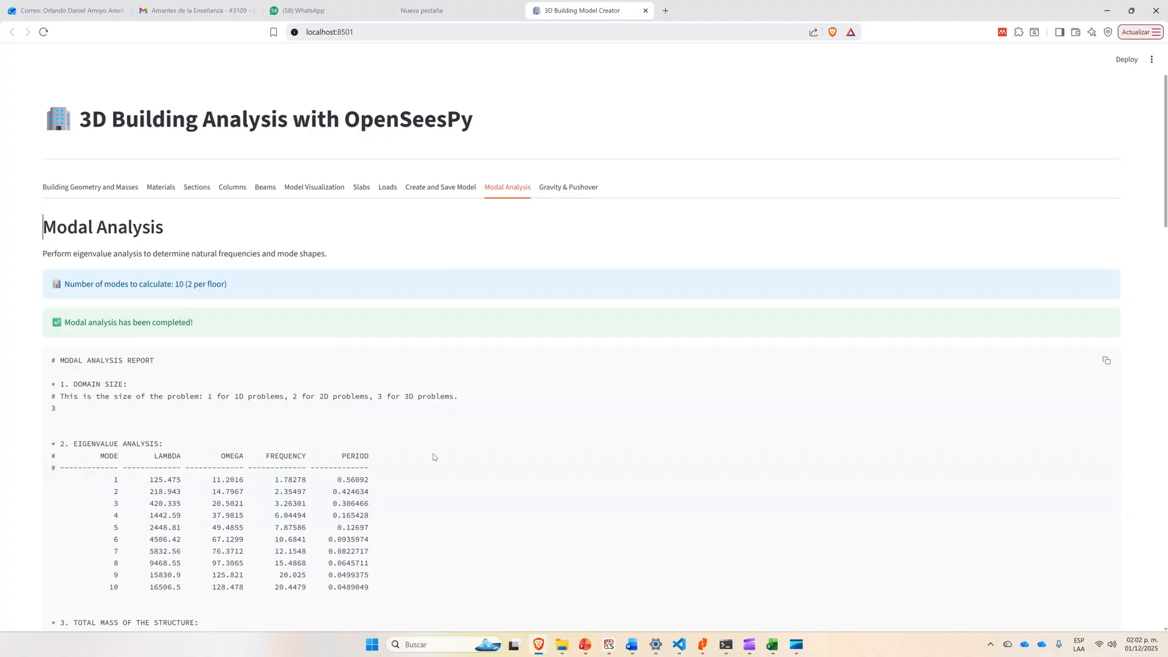
scroll(434, 457, "down", 15)
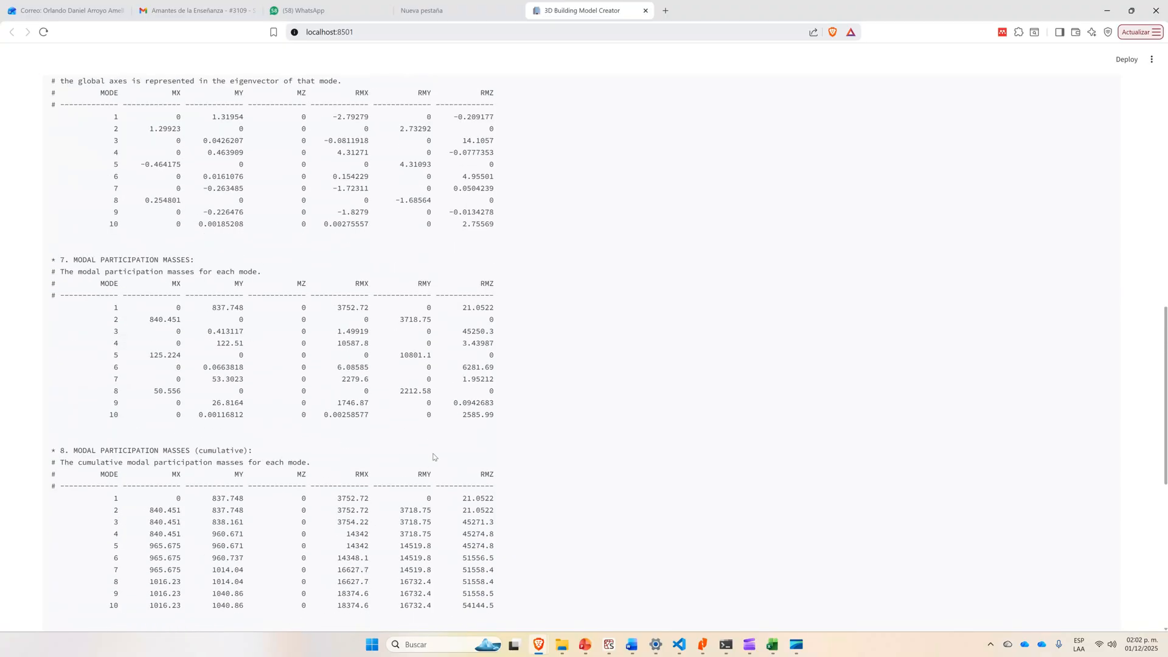
scroll(434, 457, "up", 15)
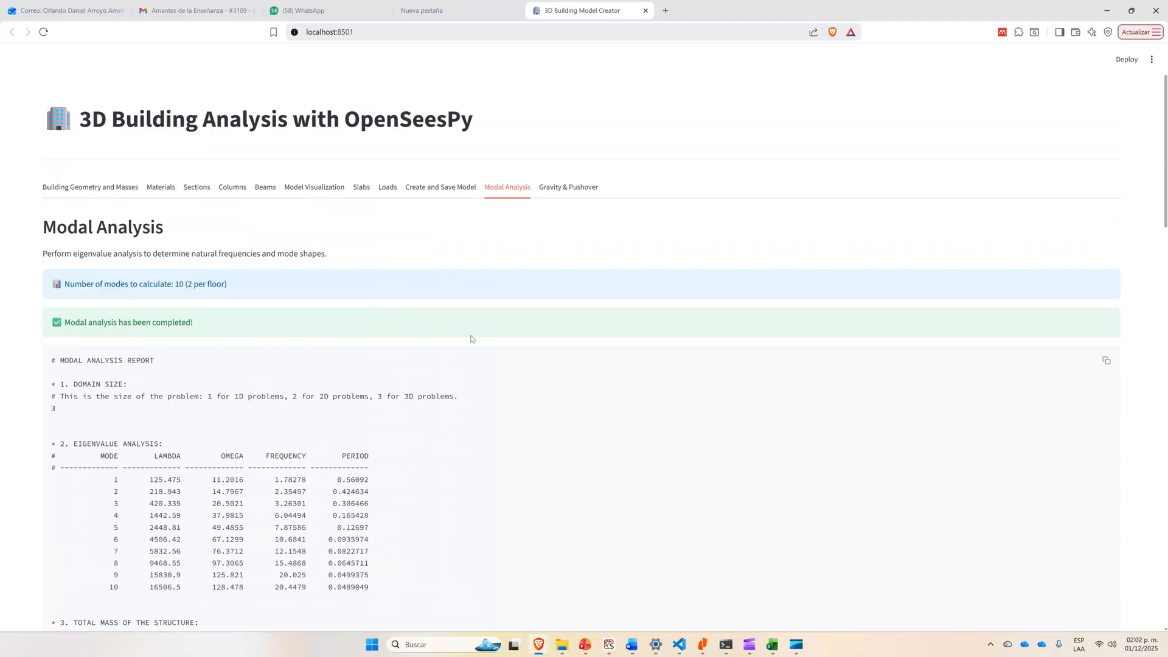
Run the gravity analysis, and start an X-direction pushover analysis with a target displacement of 2.00%, increment 0.0025 m and tolerance 1.0e-2.
left_click(565, 188)
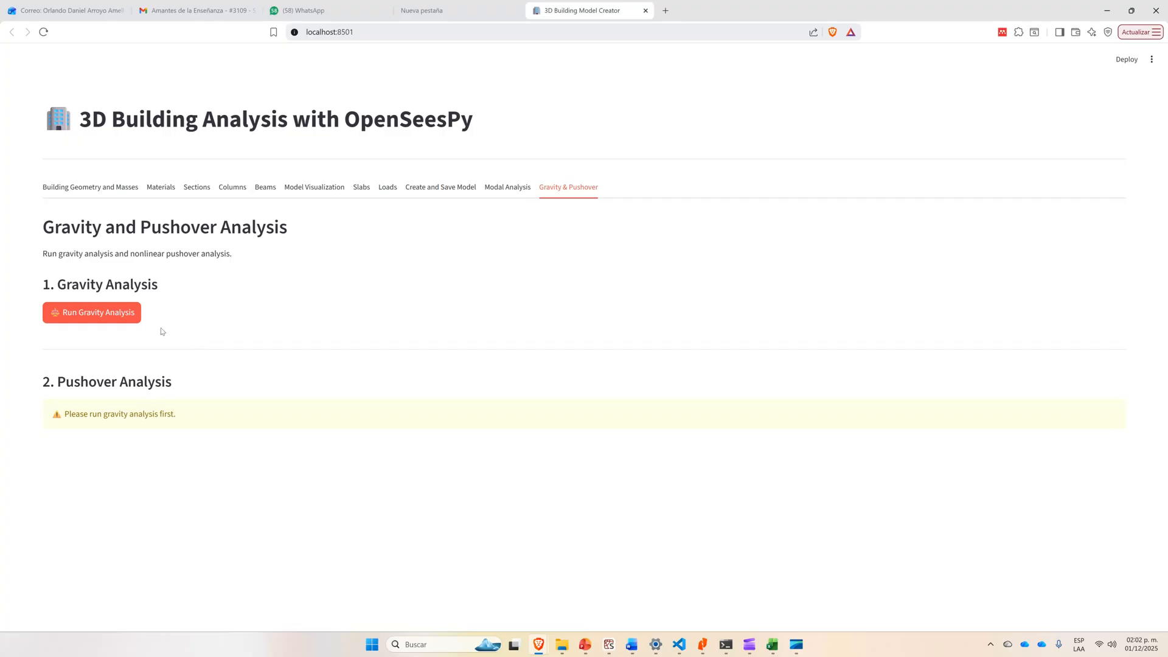
left_click(86, 312)
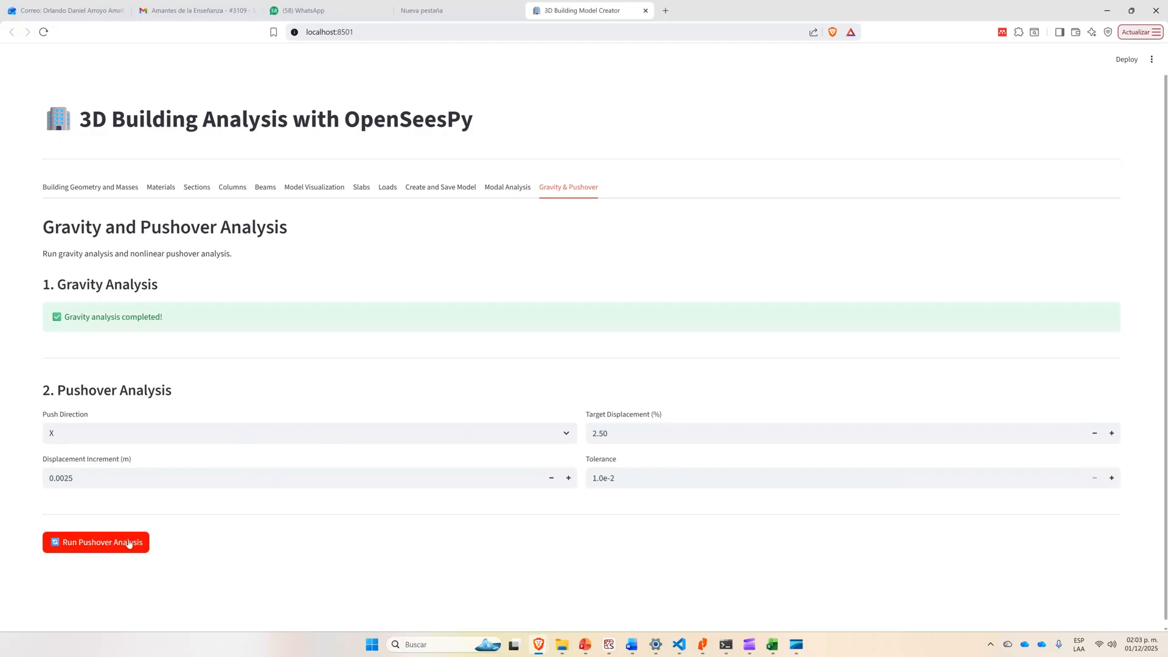
left_click(610, 434)
key("BackSpace")
key("BackSpace")
type("0")
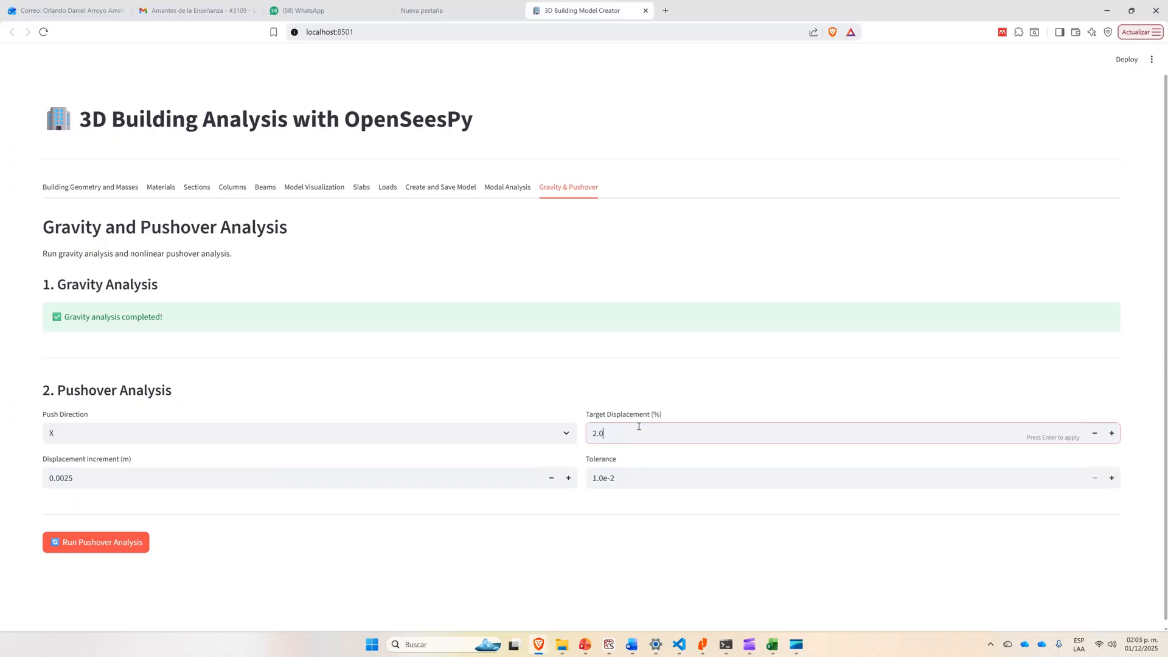
left_click(371, 554)
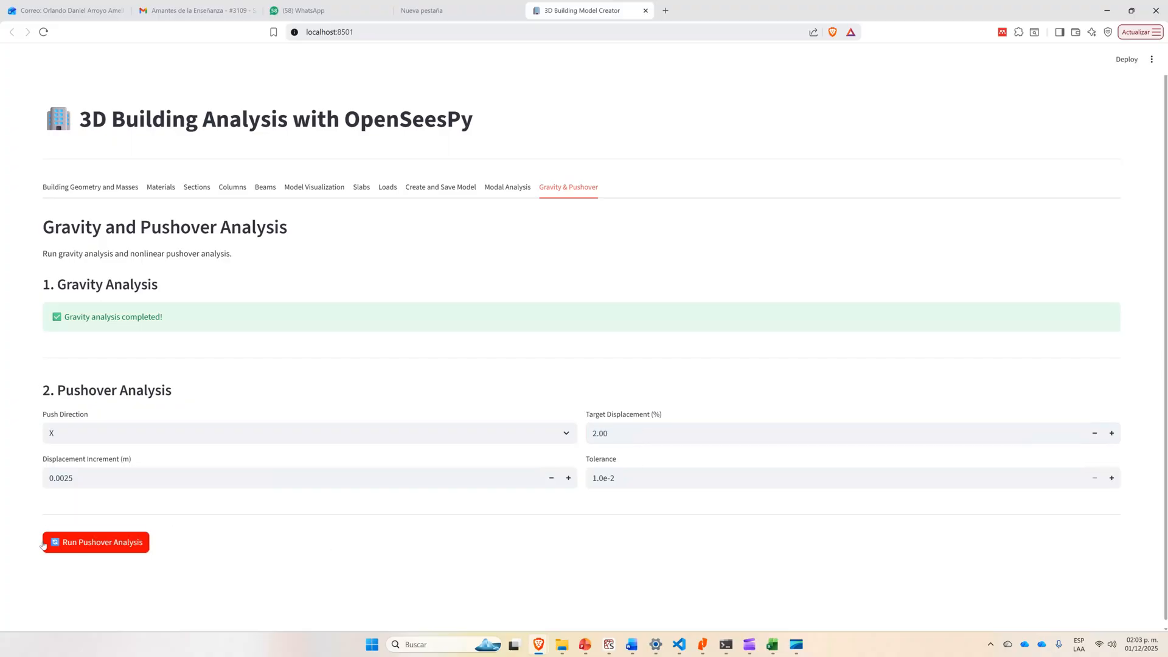
left_click(101, 543)
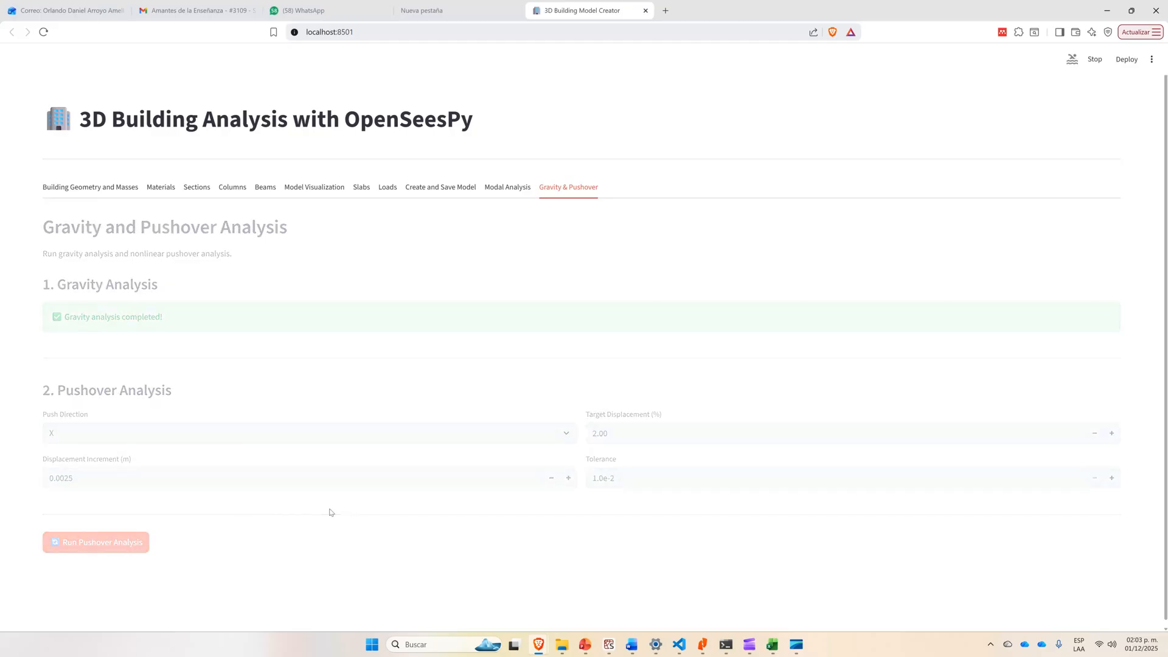
Check the progress of the running pushover analysis in the Anaconda Prompt window and return to the browser.
mouse_move(727, 649)
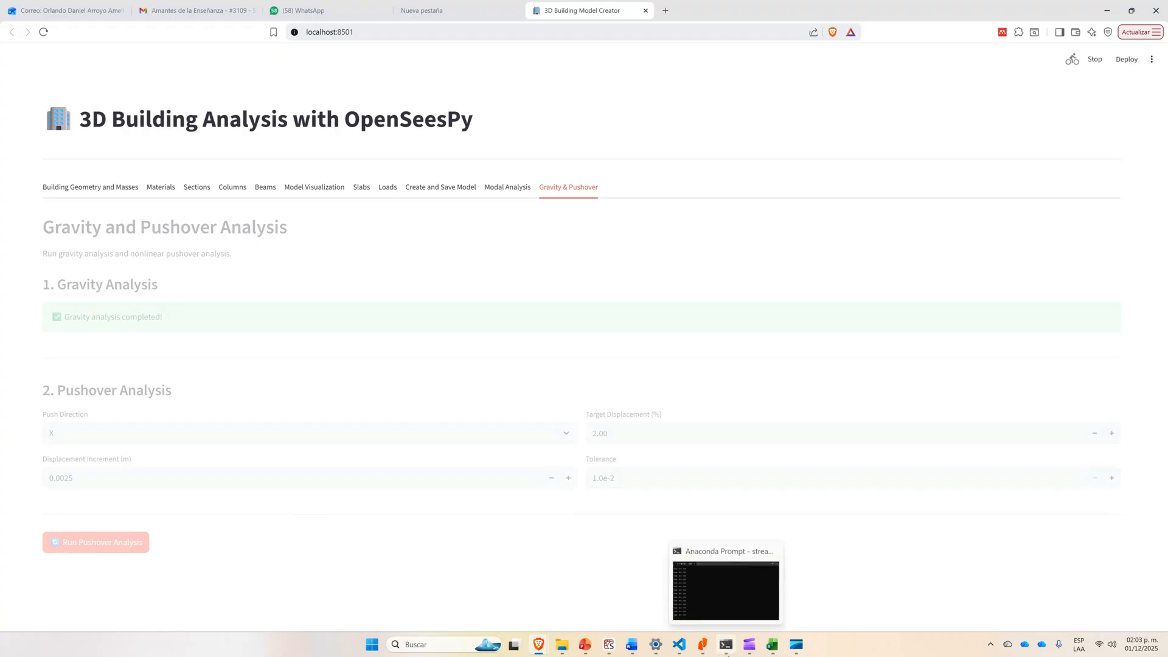
left_click(726, 602)
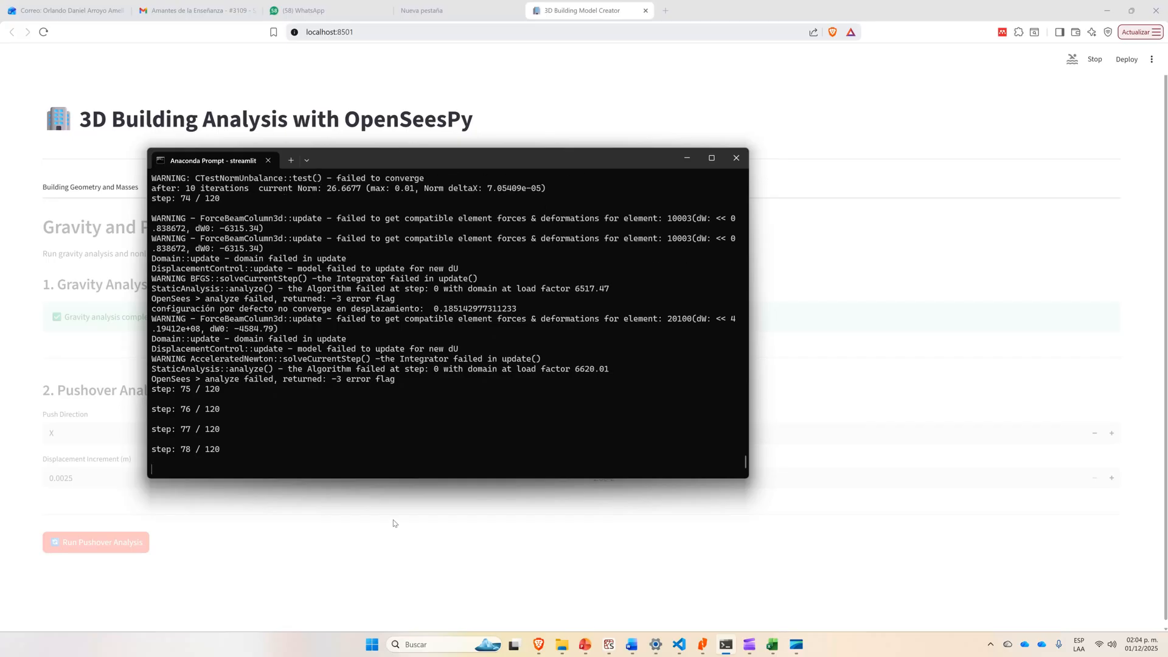
left_click(393, 523)
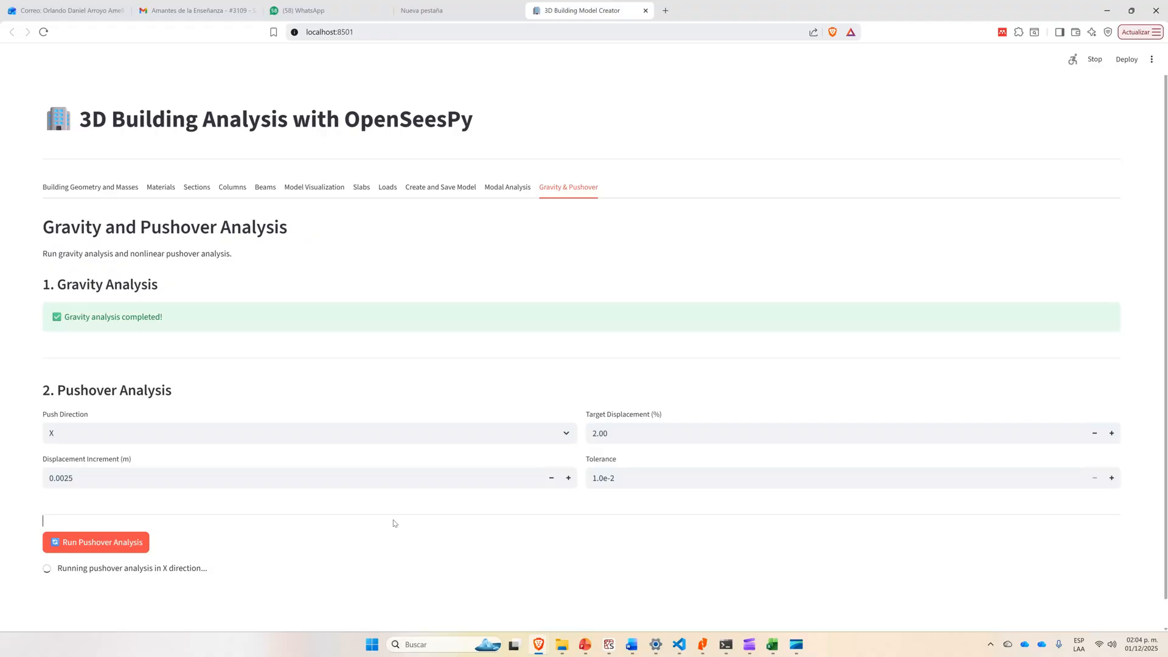
left_click(730, 648)
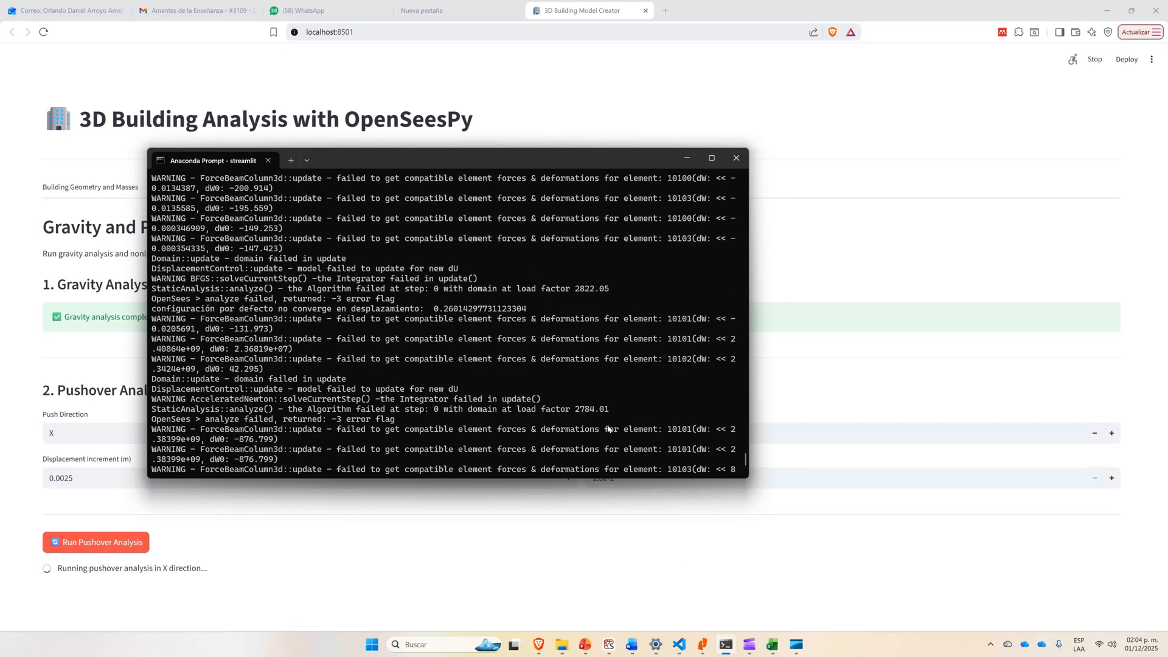
left_click(537, 557)
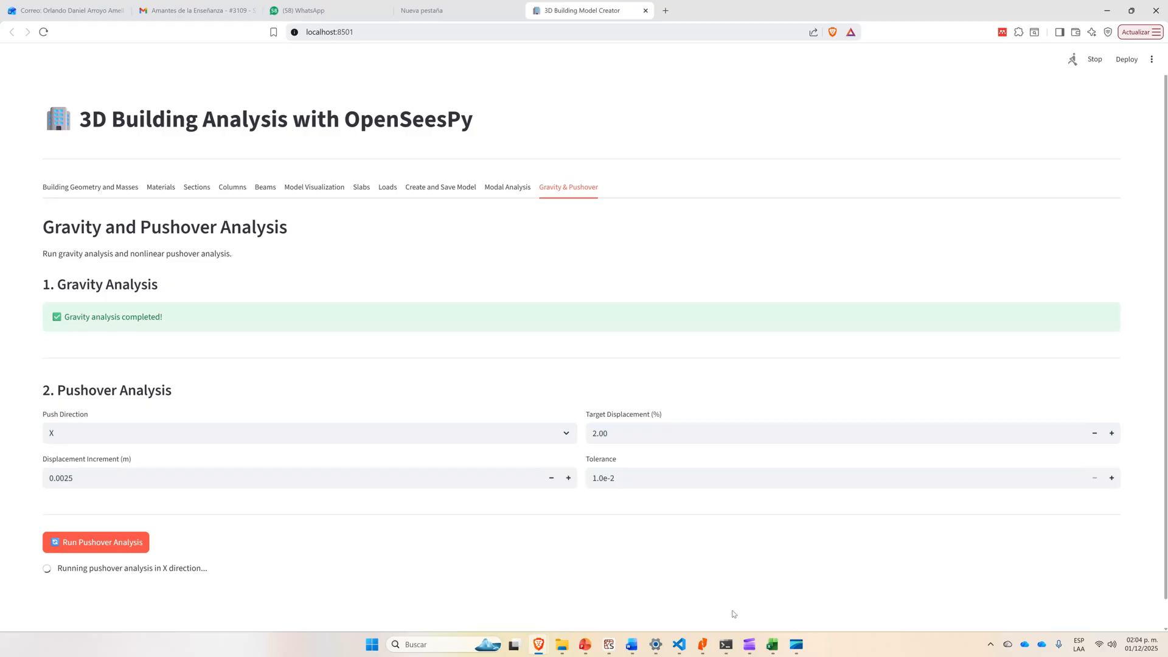
Examine the X-direction pushover curve of base shear against roof displacement.
scroll(523, 444, "down", 3)
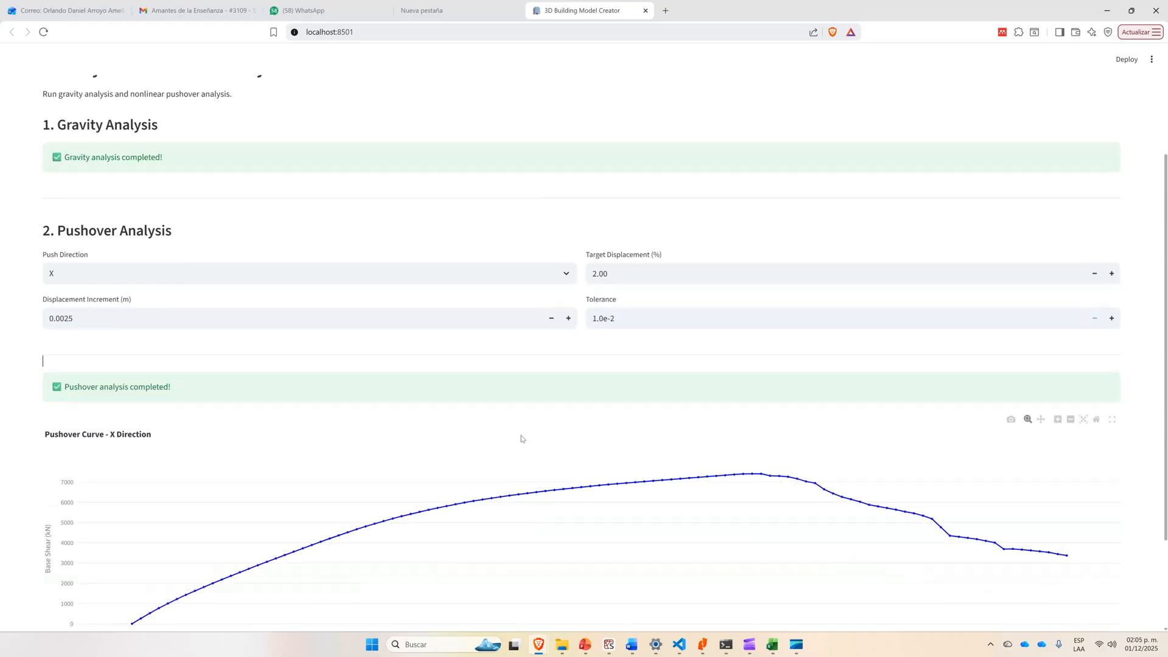
scroll(521, 439, "down", 2)
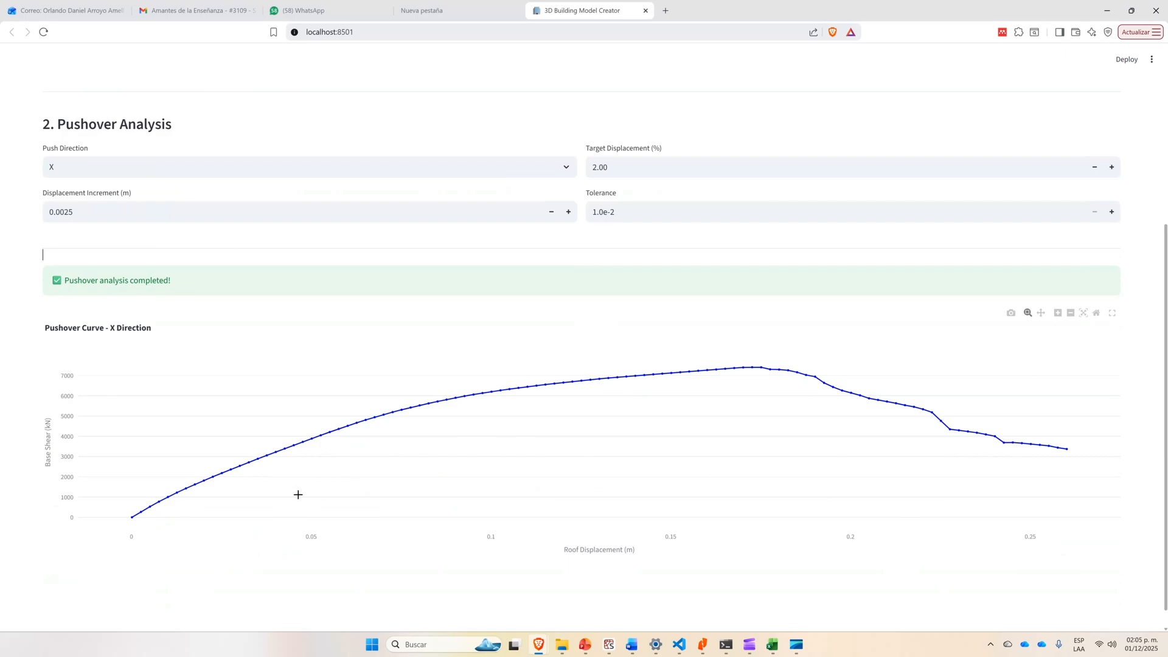
scroll(182, 490, "down", 1)
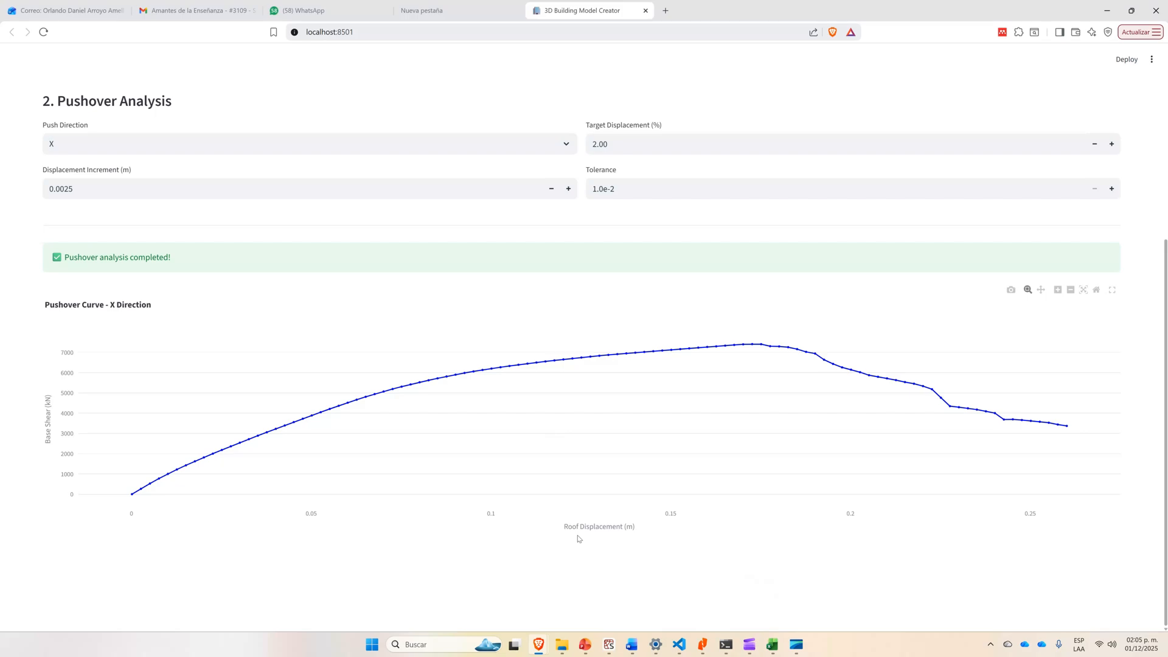
scroll(578, 539, "up", 3)
scroll(579, 539, "down", 3)
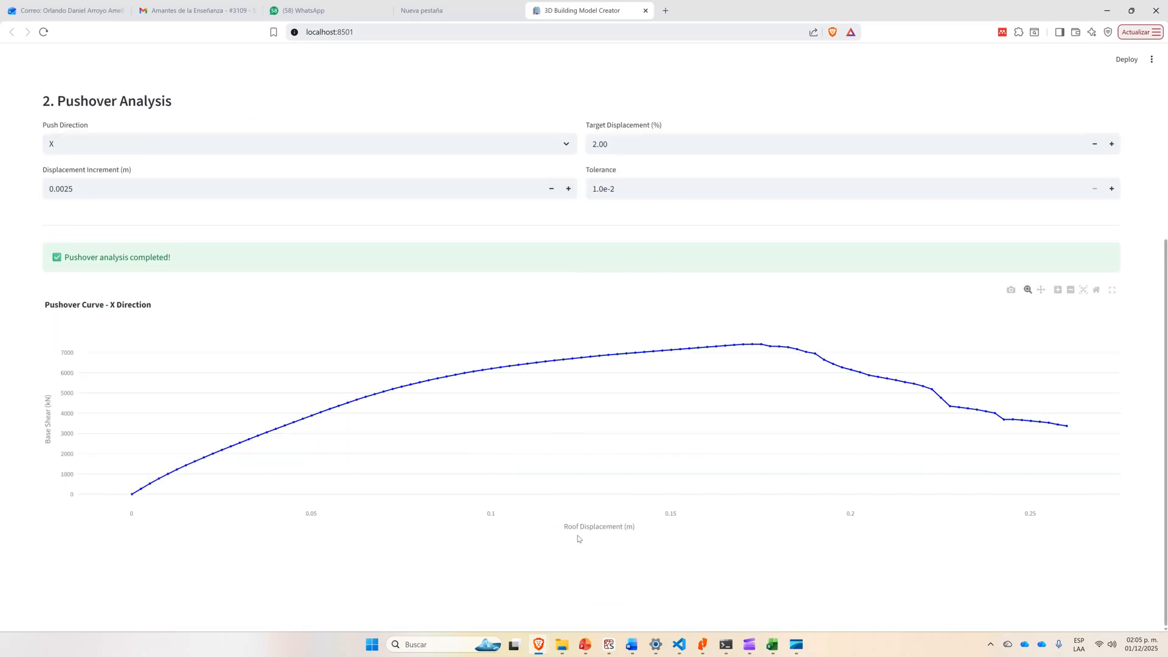